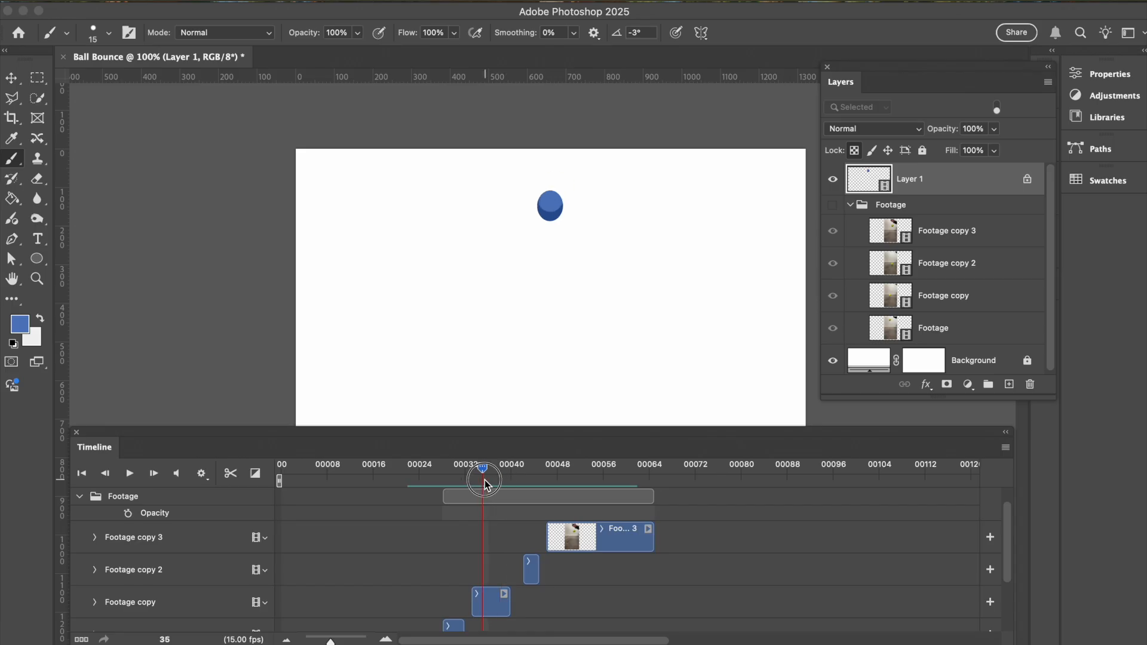
Step: Rename Layer 1 to Ball
double_click(912, 180)
type("Ball")
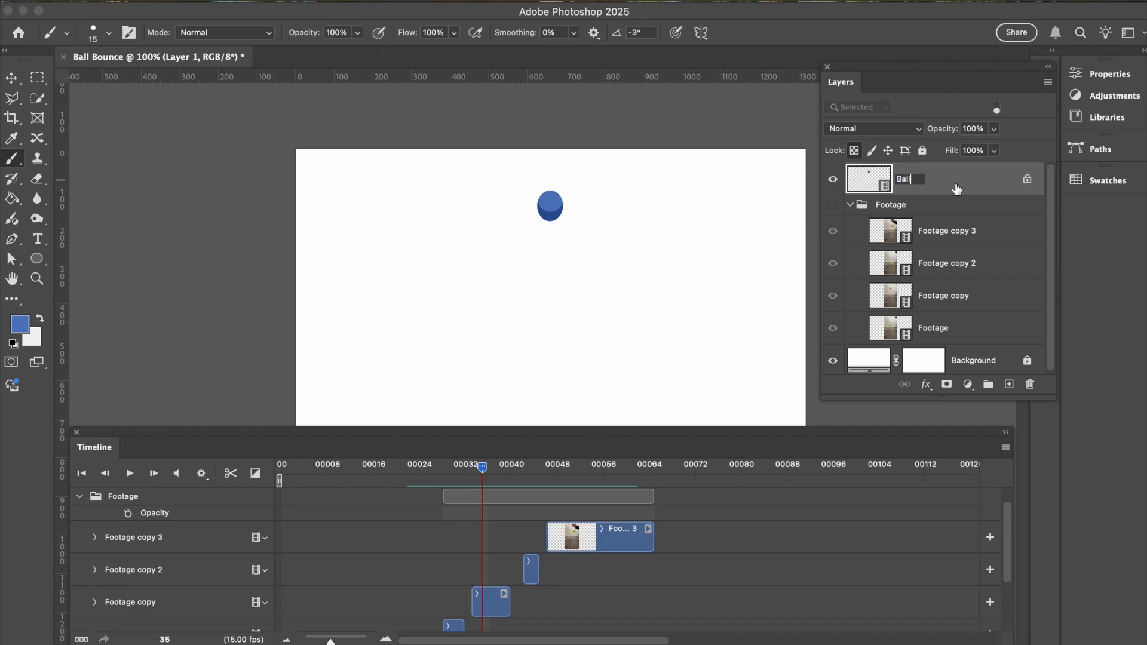
key("Return")
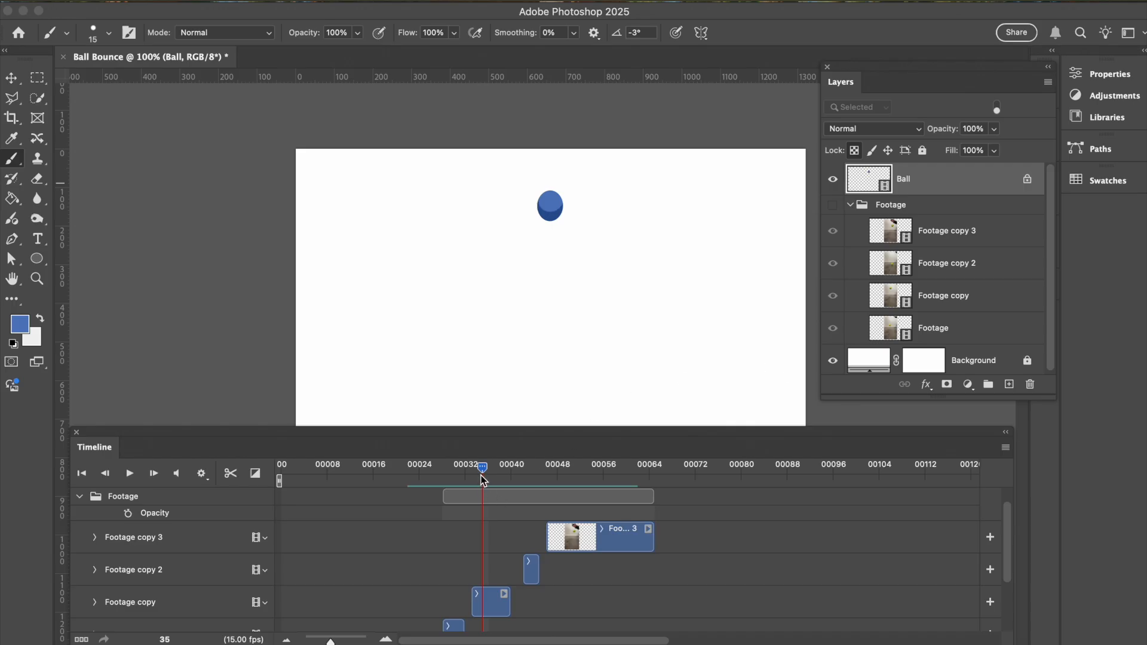
Step: Add a new blank video layer above Ball at frame 28
scroll(514, 514, "up", 1)
left_click_drag(483, 467, 449, 471)
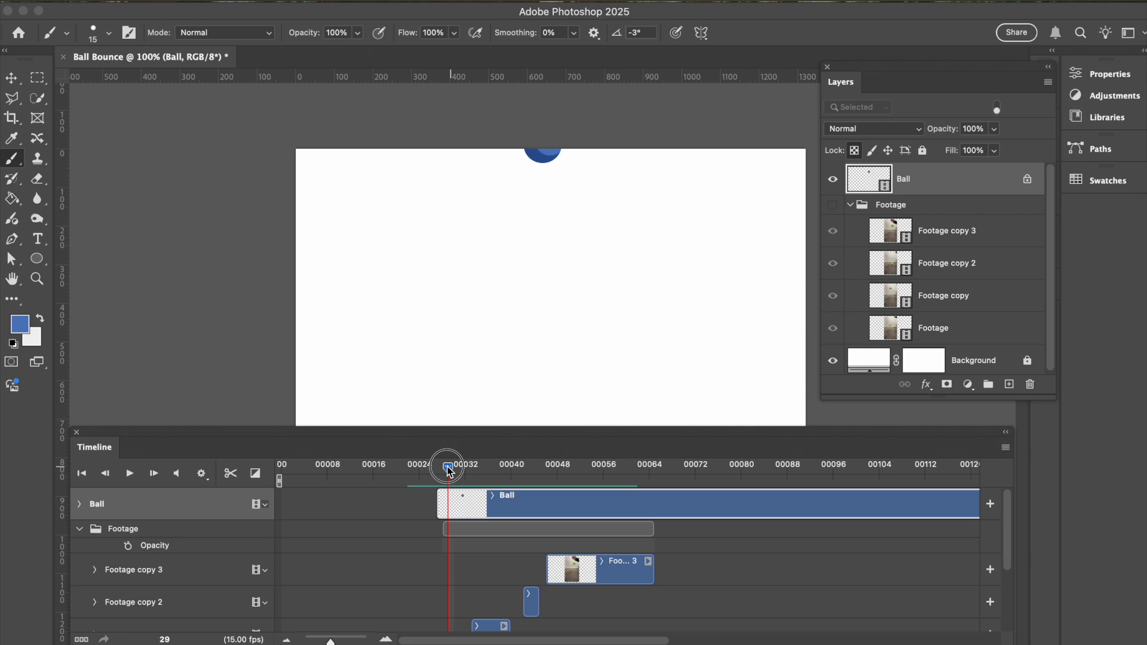
left_click_drag(451, 473, 445, 472)
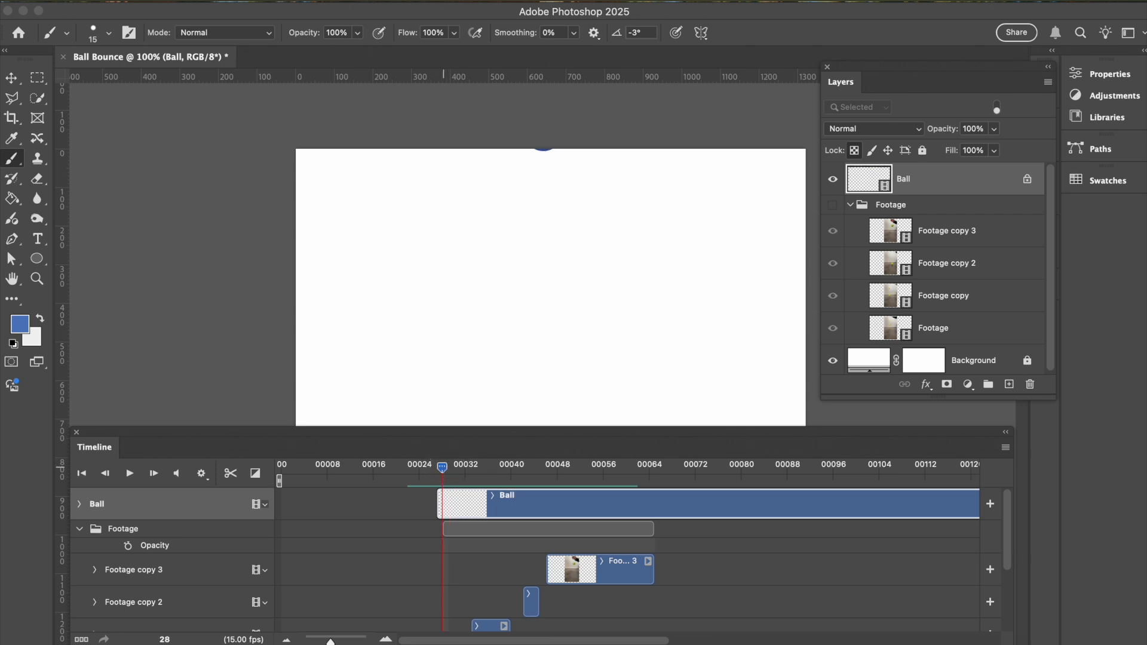
left_click(260, 0)
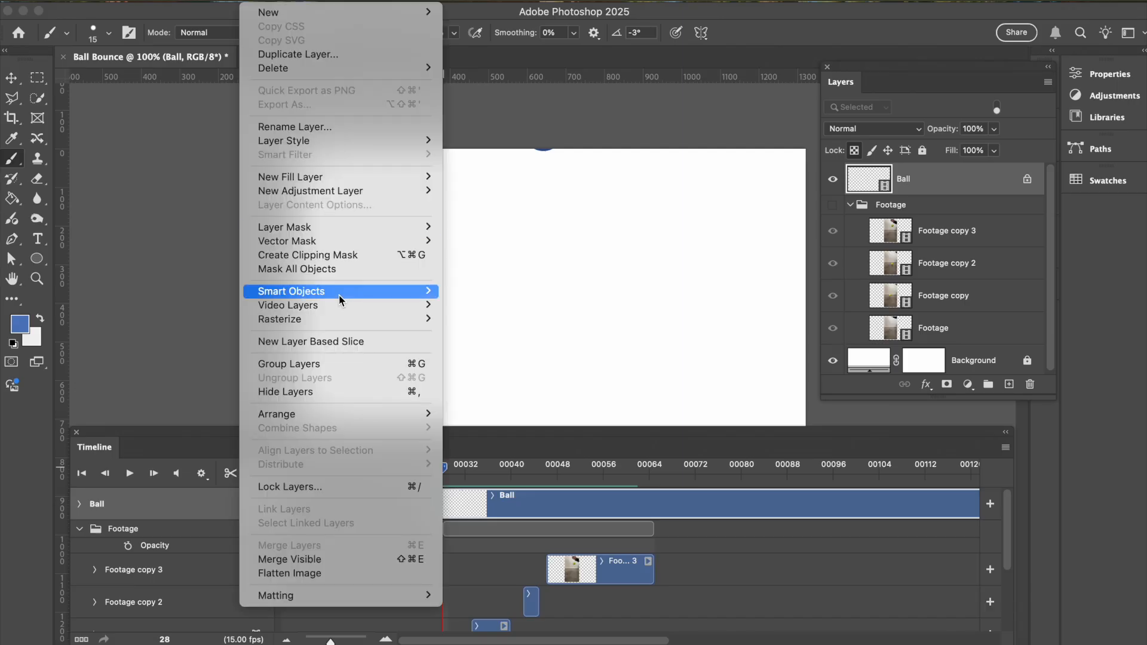
mouse_move(386, 306)
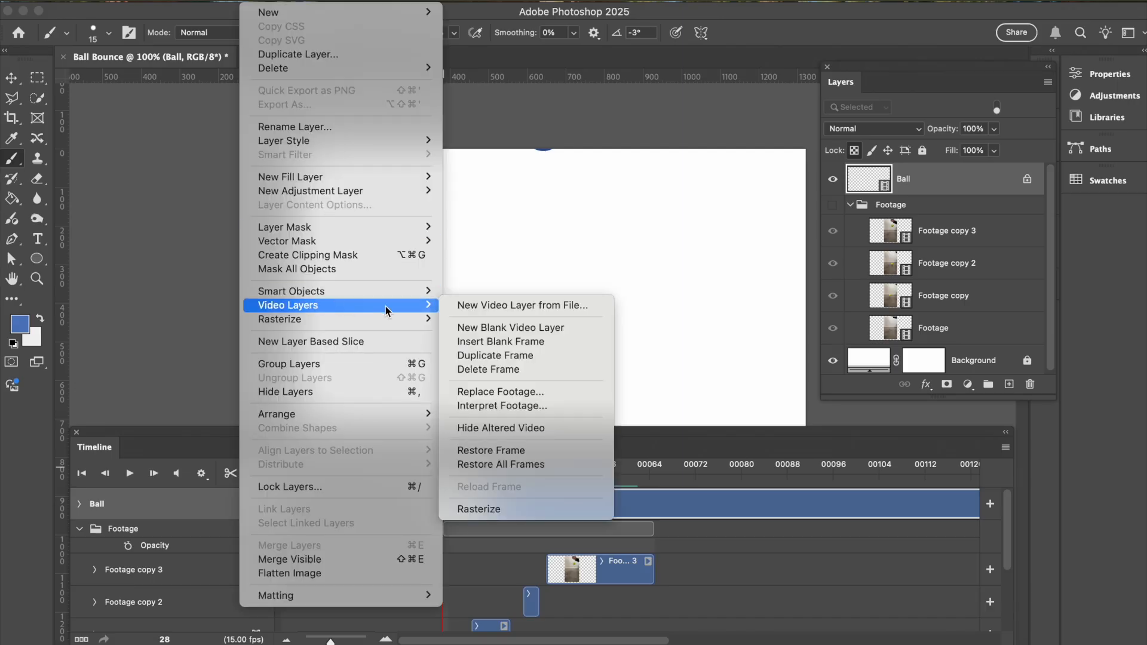
left_click(551, 333)
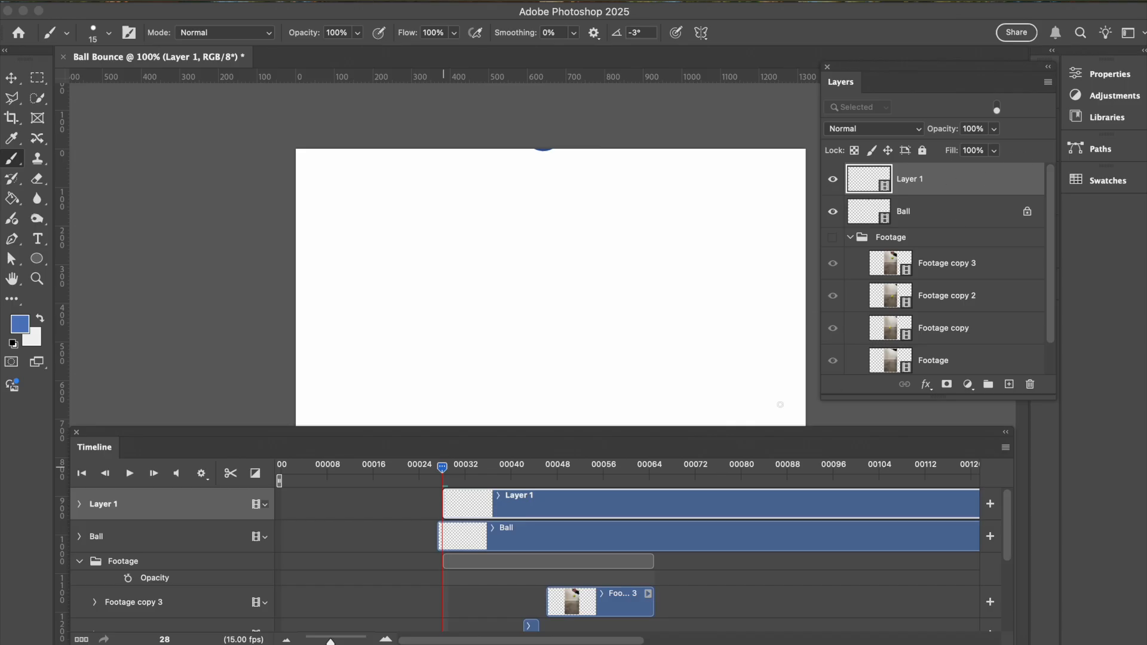
Step: Move to frame 29 and set the foreground colour to orange e2aa3e
left_click_drag(441, 468, 447, 468)
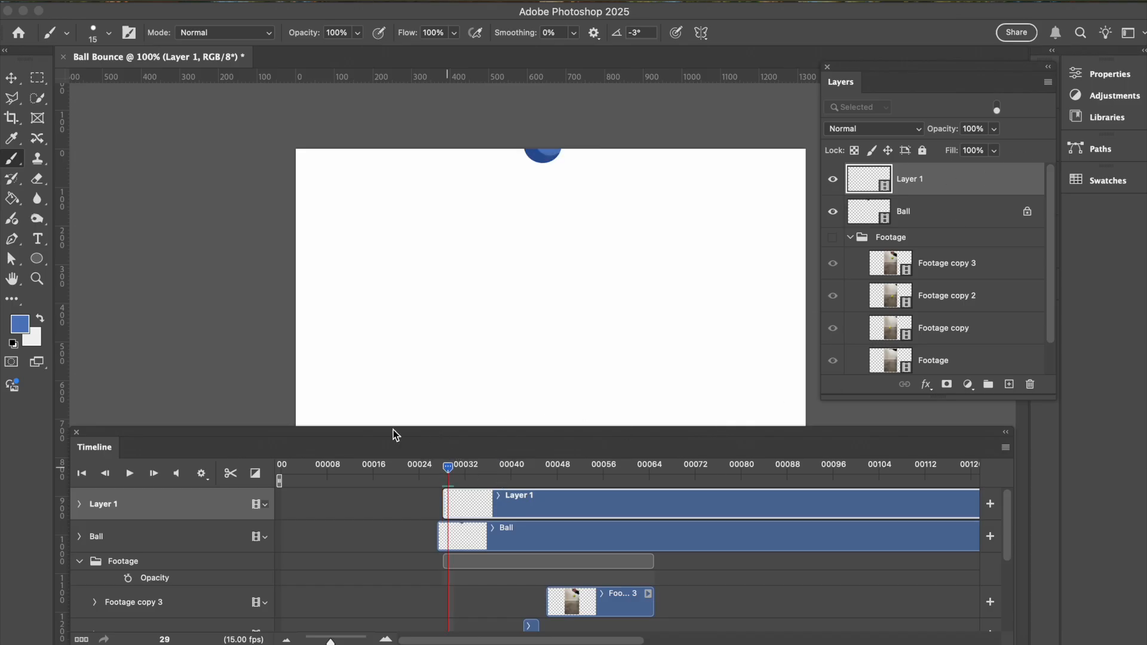
left_click(22, 324)
left_click_drag(512, 473, 507, 479)
mouse_move(432, 312)
left_mouse_down()
mouse_move(428, 338)
mouse_move(428, 304)
mouse_move(429, 327)
left_mouse_up()
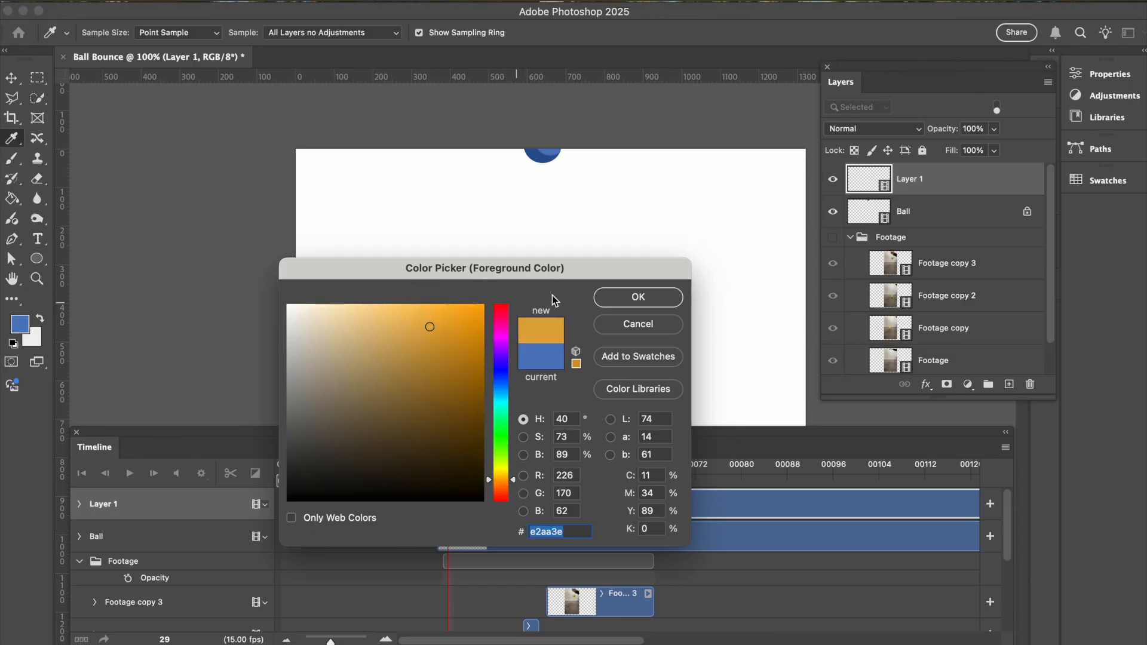
left_click(629, 295)
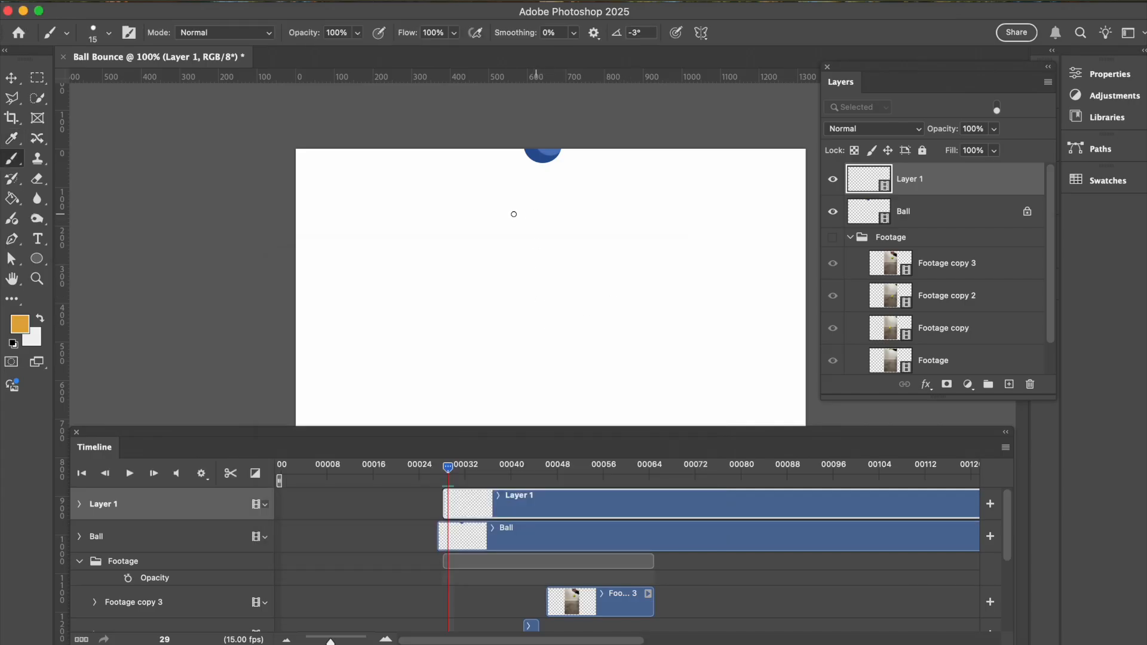
Step: Select the Kyle's Ultimate Pastel Palooza brush
left_click(109, 34)
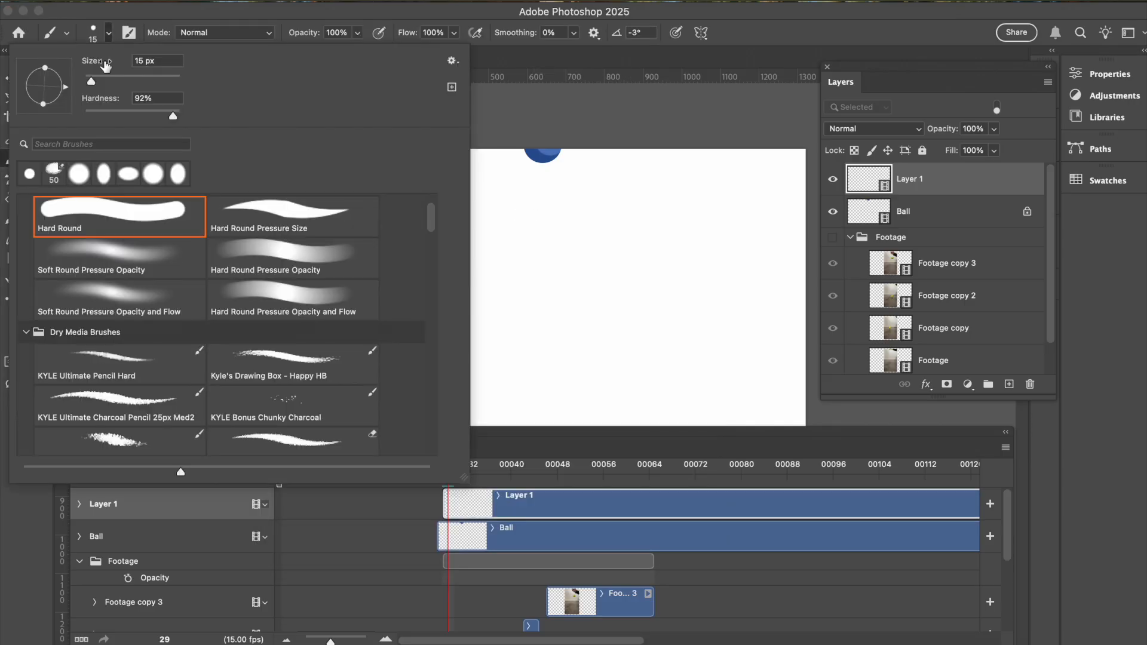
scroll(283, 389, "down", 1)
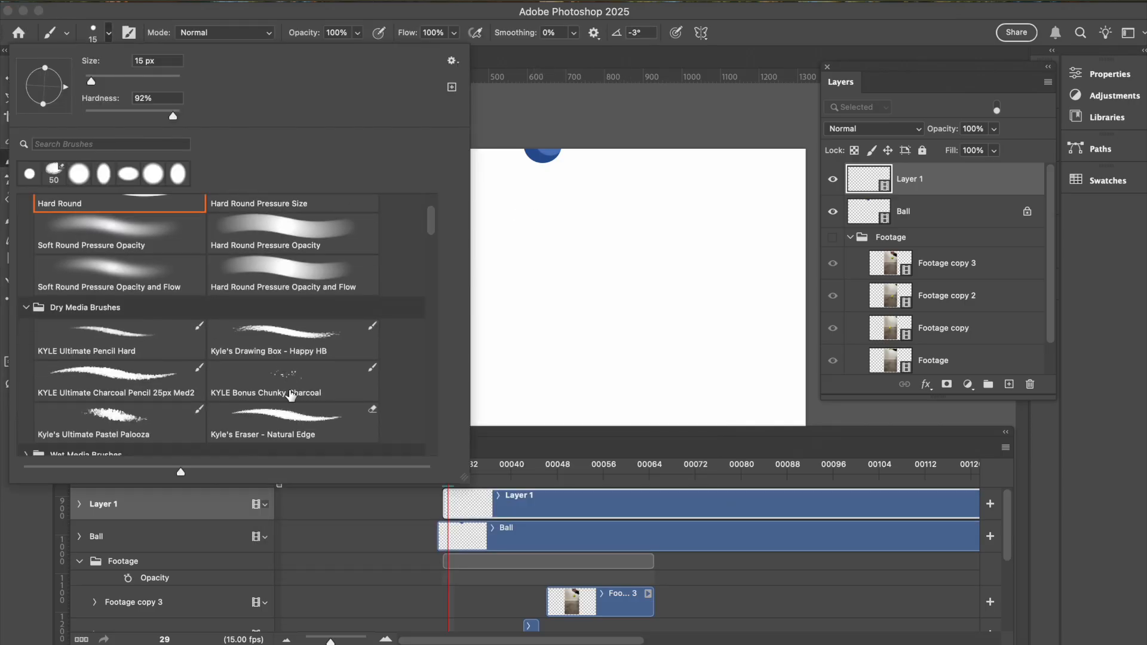
left_click(149, 416)
left_click(519, 230)
left_click(523, 234)
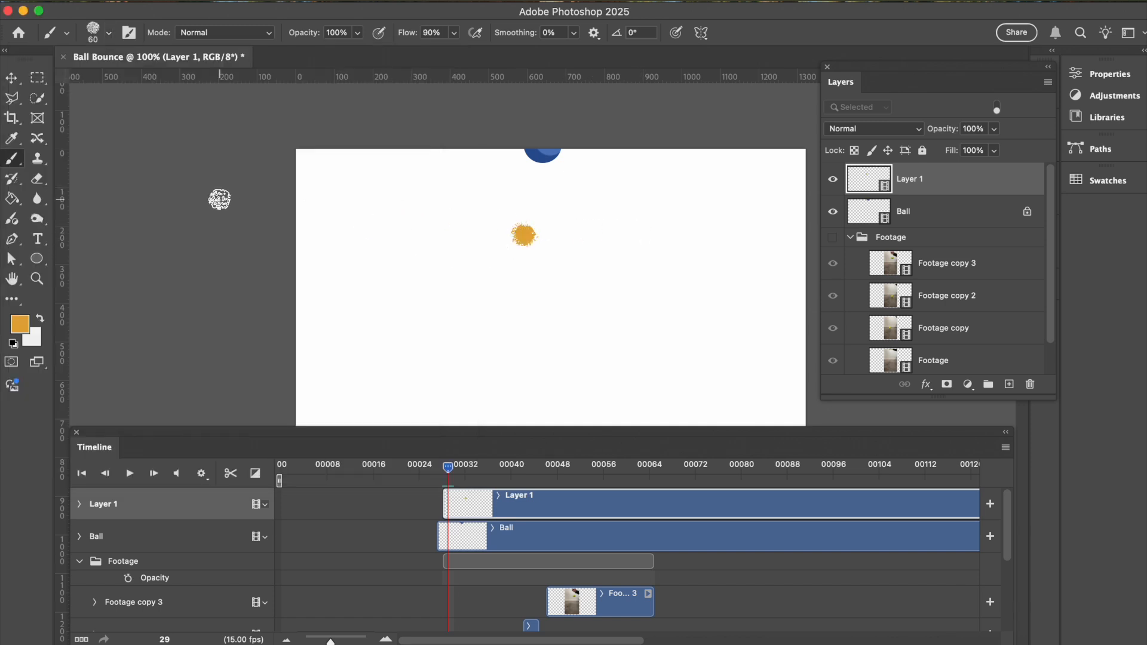
key("super+z")
Step: Shrink the brush and paint orange face spots on the ball in frame 29
key("super+equal")
key("super+equal")
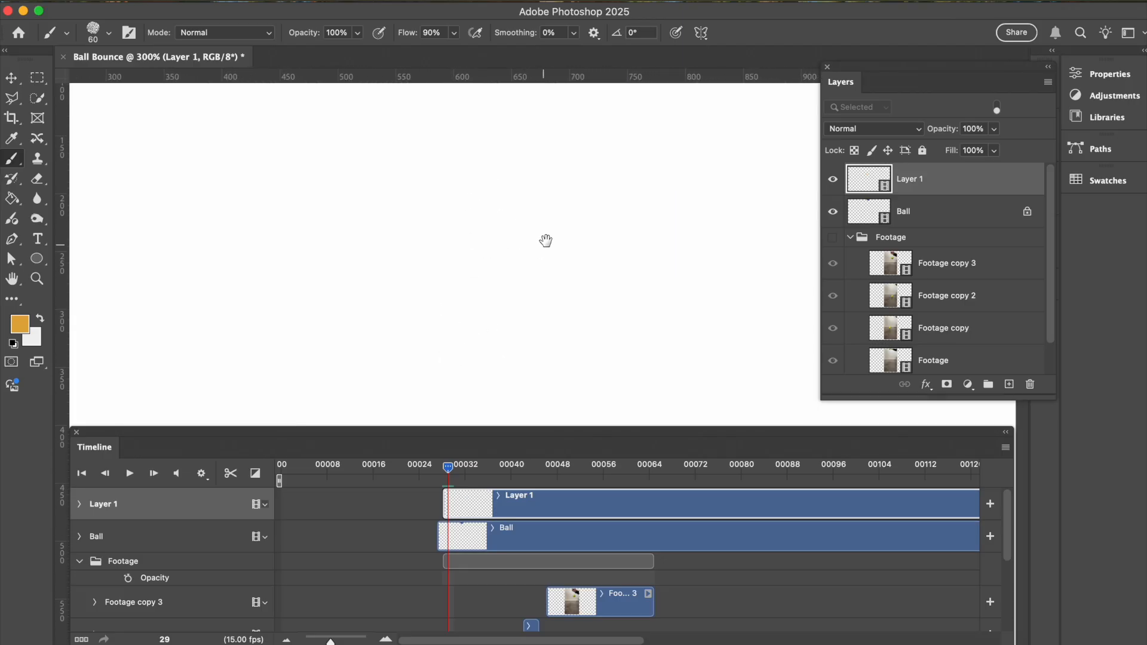
left_click_drag(546, 241, 546, 316)
key("bracketleft")
key("bracketleft")
key("bracketleft")
key("bracketleft")
key("bracketleft")
key("bracketleft")
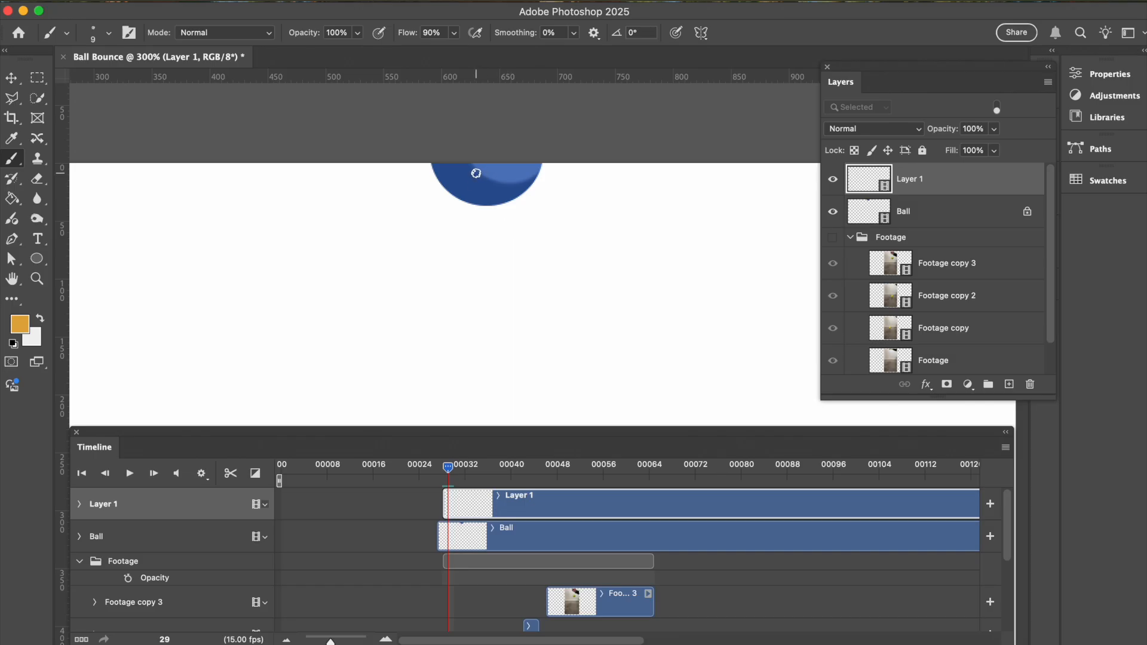
left_click(477, 173)
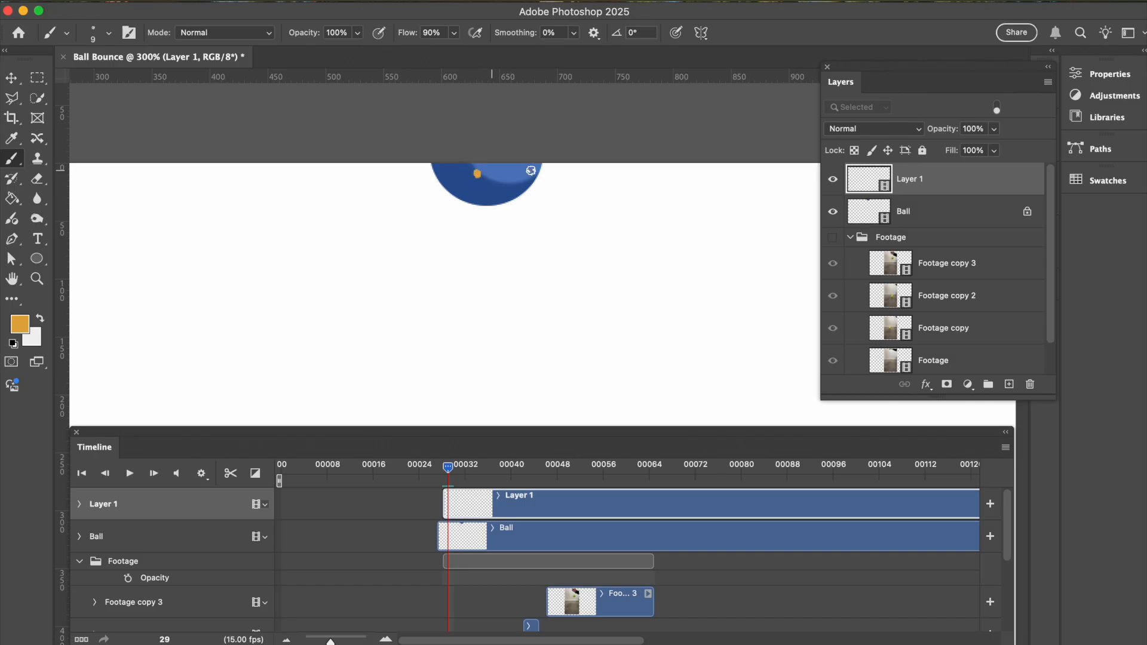
left_click(446, 180)
left_click_drag(475, 178, 476, 175)
left_click_drag(484, 202, 495, 187)
Step: Set the brush smoothing to 55% and paint a curved mouth stroke on the ball
left_click(575, 33)
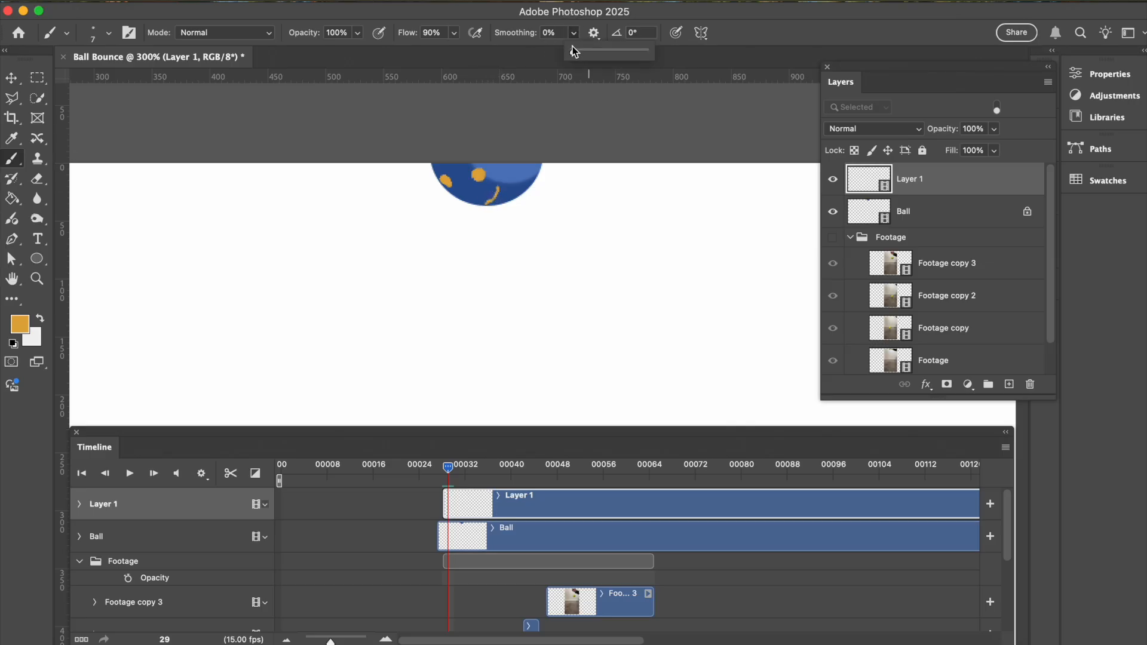
left_click_drag(600, 51, 612, 50)
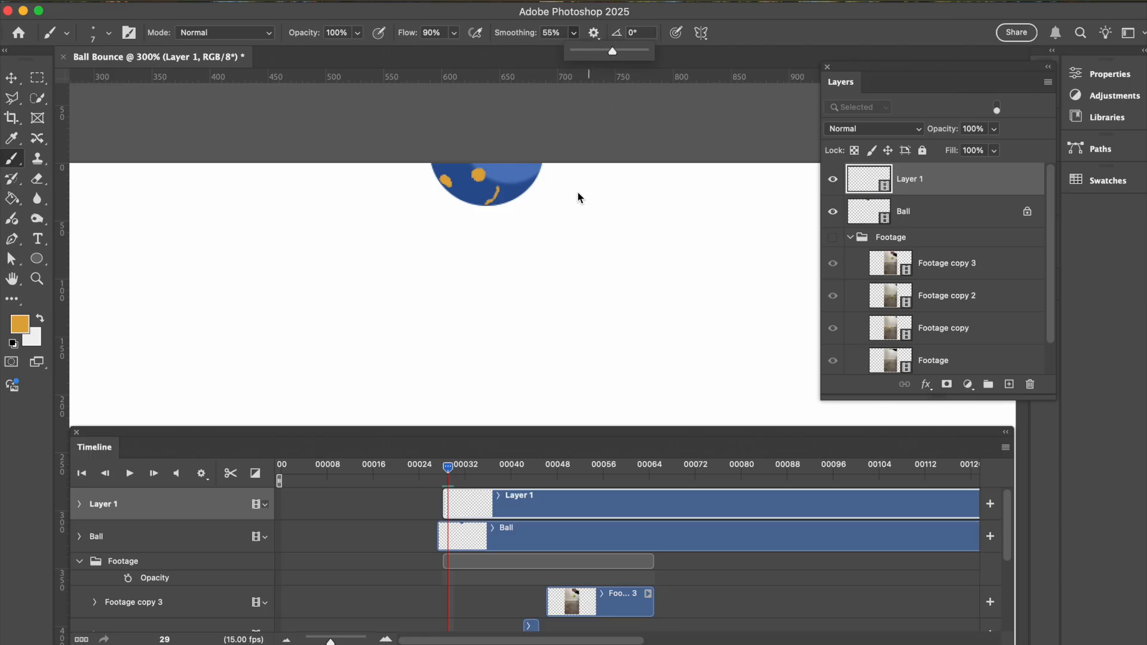
left_click(493, 190)
mouse_move(499, 186)
left_mouse_down()
mouse_move(508, 180)
mouse_move(485, 205)
left_mouse_up()
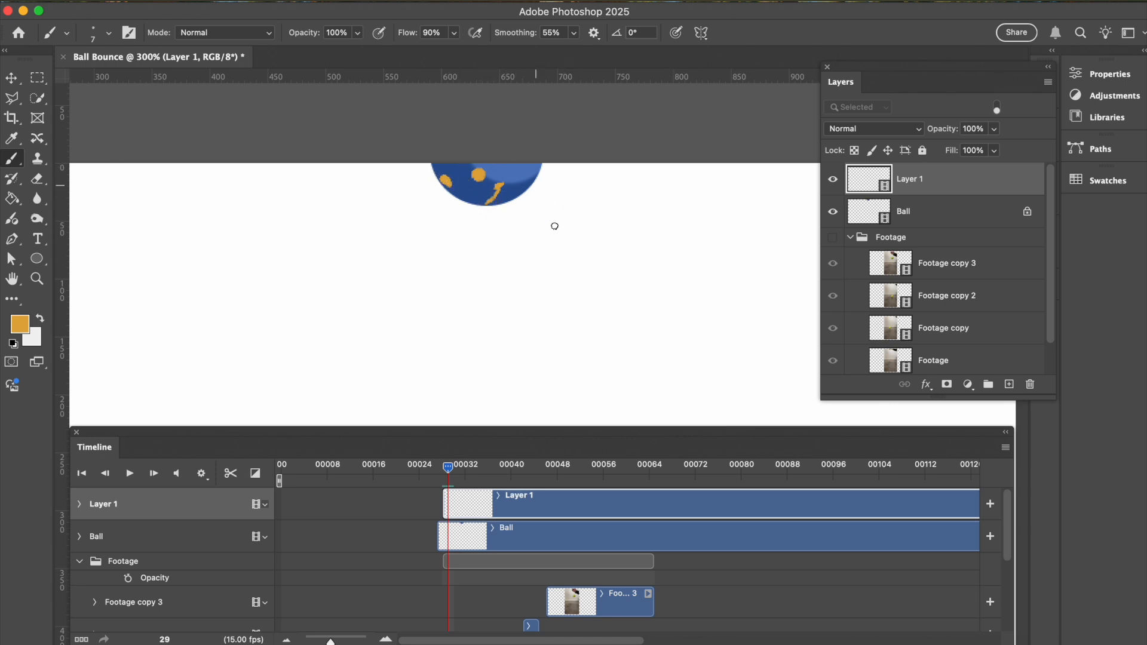
Step: Advance to frame 30 and enable onion skins showing one frame before and one after
key("Right")
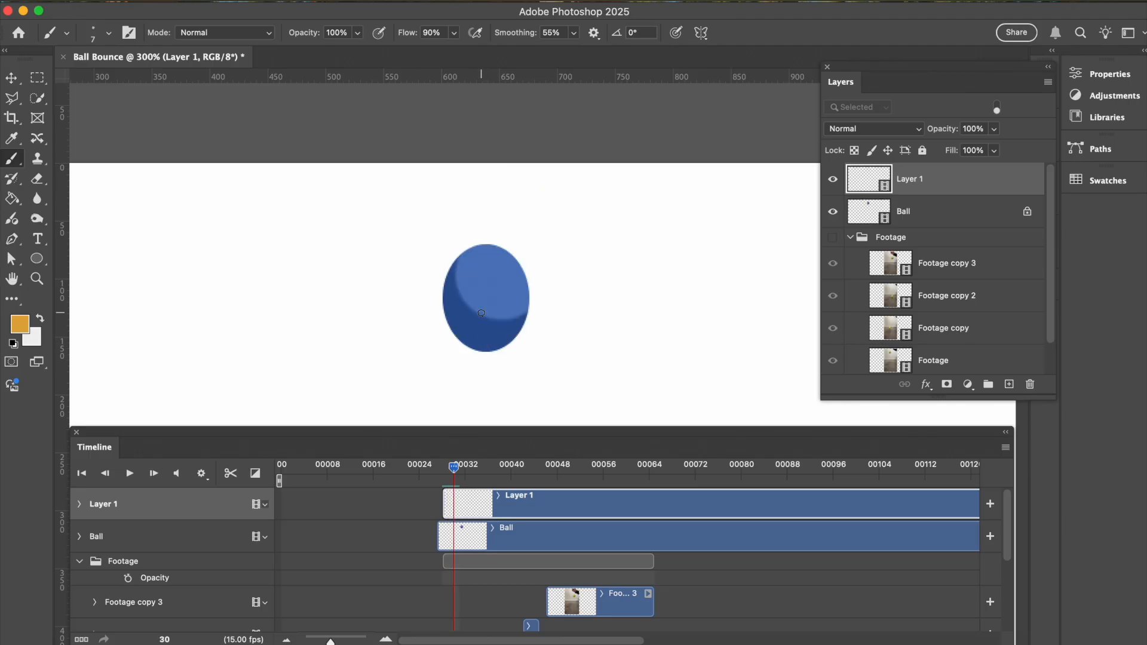
left_click(1008, 451)
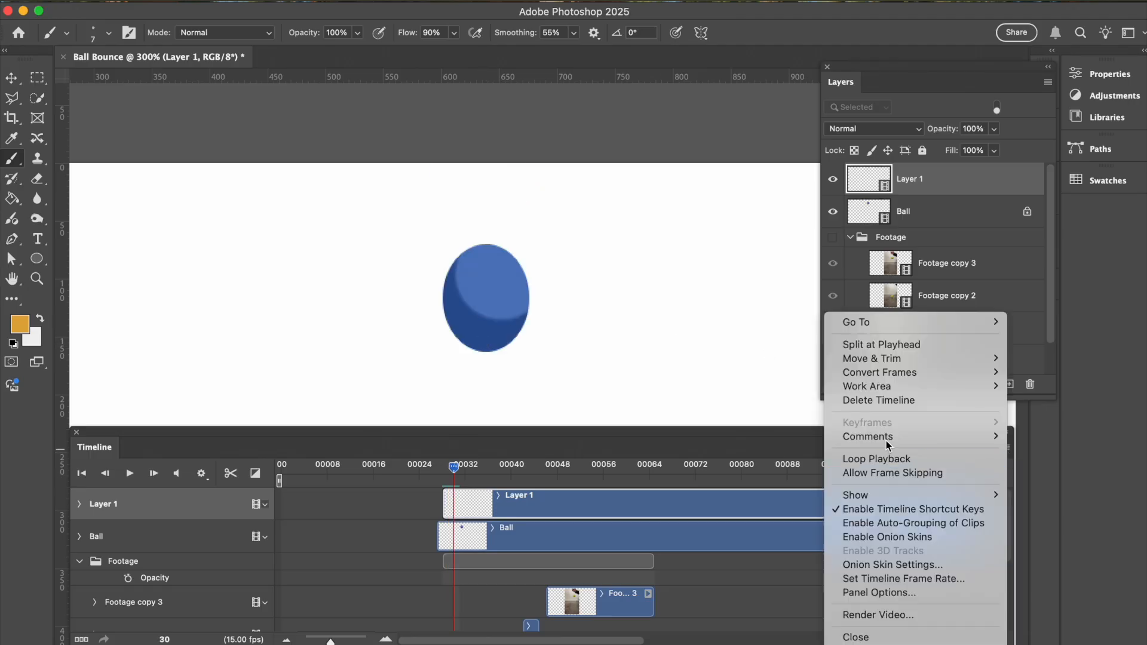
left_click(890, 494)
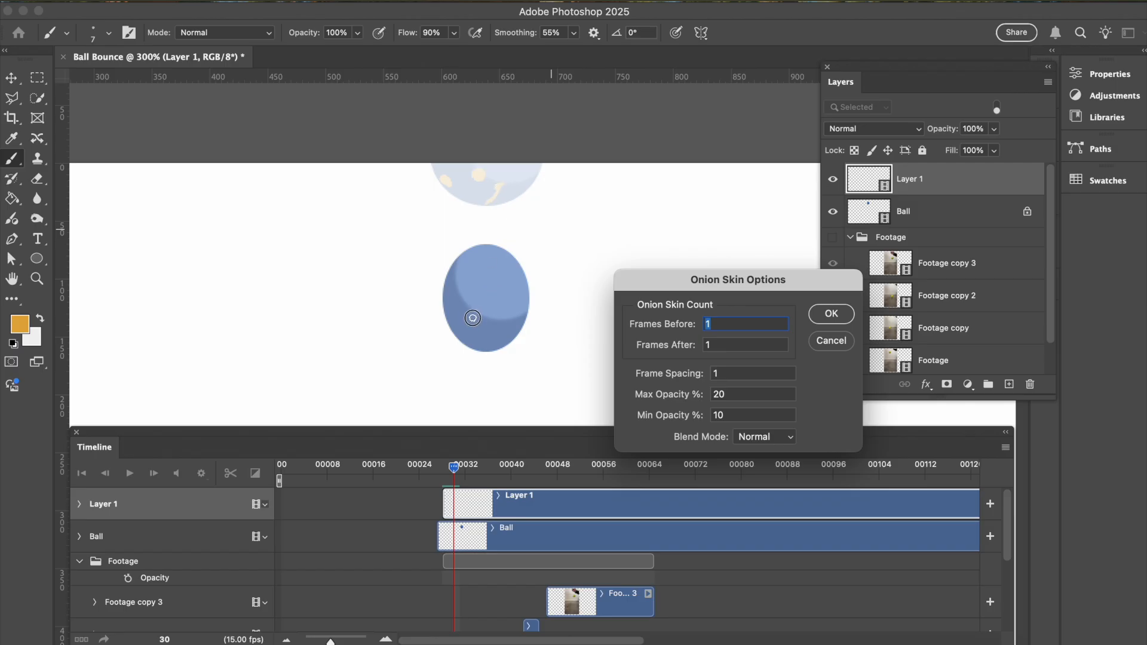
left_click(831, 314)
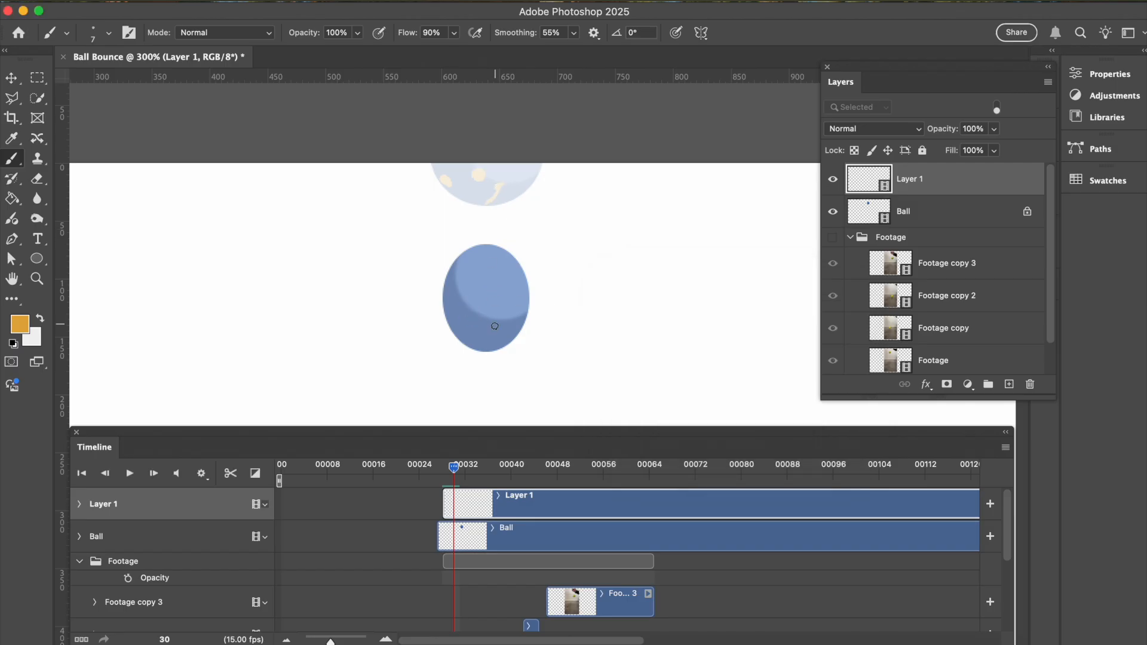
Step: Paint the ball's face markings on frames 30 and 31
mouse_move(474, 307)
left_mouse_down()
mouse_move(482, 319)
mouse_move(468, 305)
mouse_move(483, 316)
mouse_move(448, 325)
left_mouse_up()
mouse_move(482, 345)
left_mouse_down()
mouse_move(506, 320)
mouse_move(487, 348)
mouse_move(495, 332)
left_mouse_up()
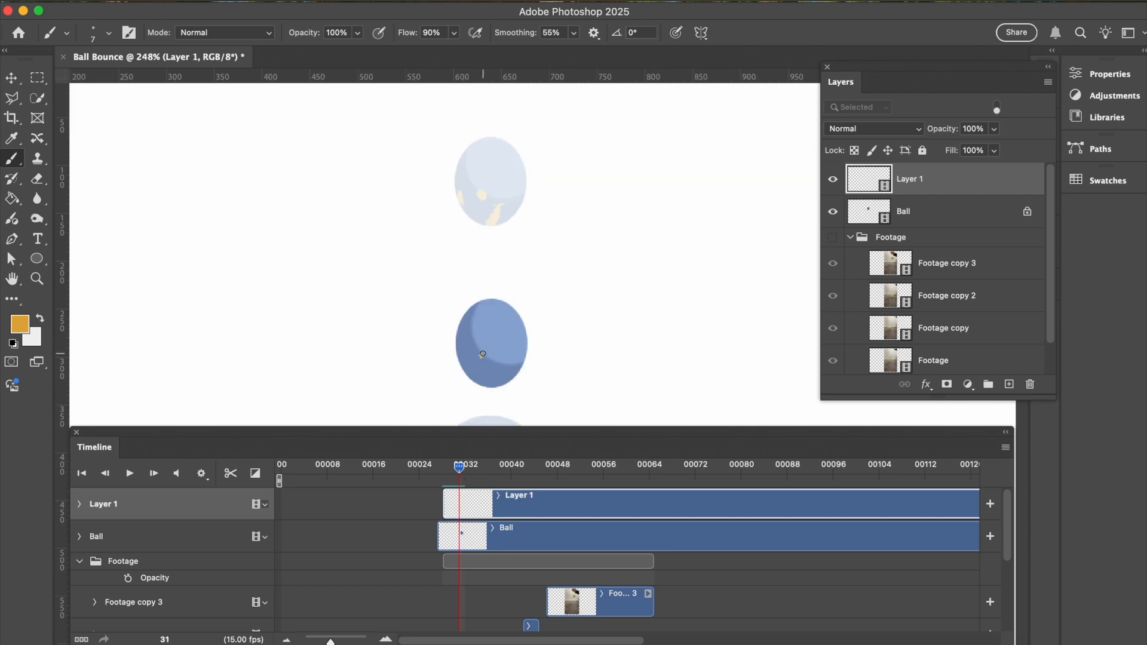
left_click_drag(480, 356, 479, 349)
left_click_drag(486, 382, 503, 351)
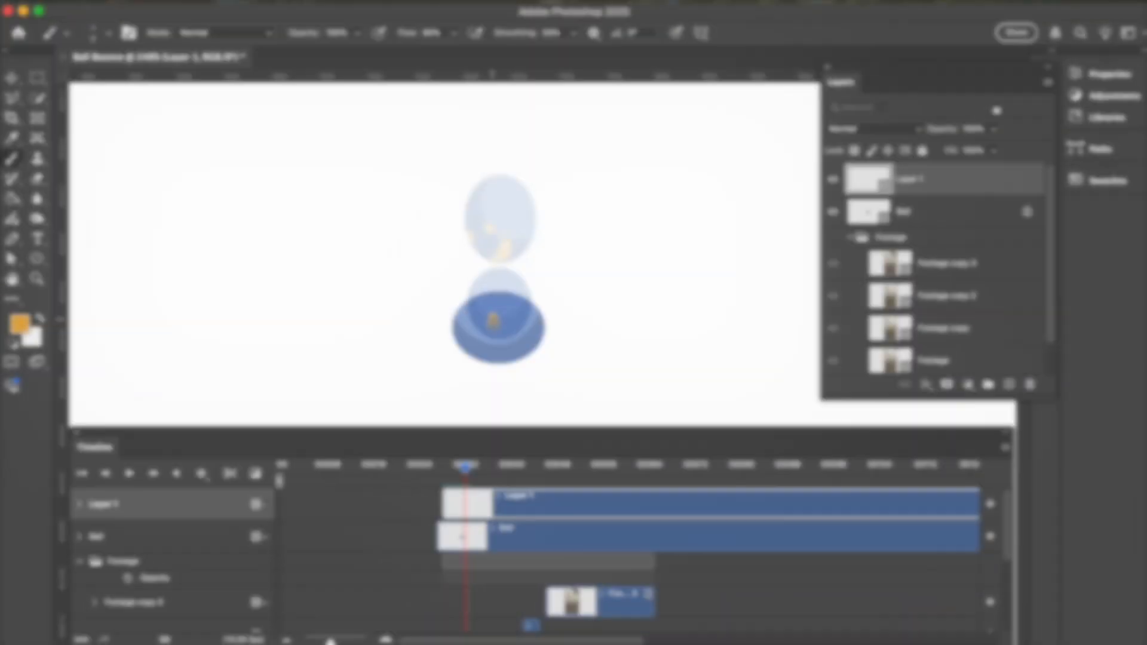
Step: Step ahead several frames and paint the face markings on the ball there
key("Right")
key("Right")
key("Right")
key("Right")
Step: Paint the face markings on the ball in the next two frames
key("Right")
key("Right")
key("Right")
key("Right")
key("Right")
key("Right")
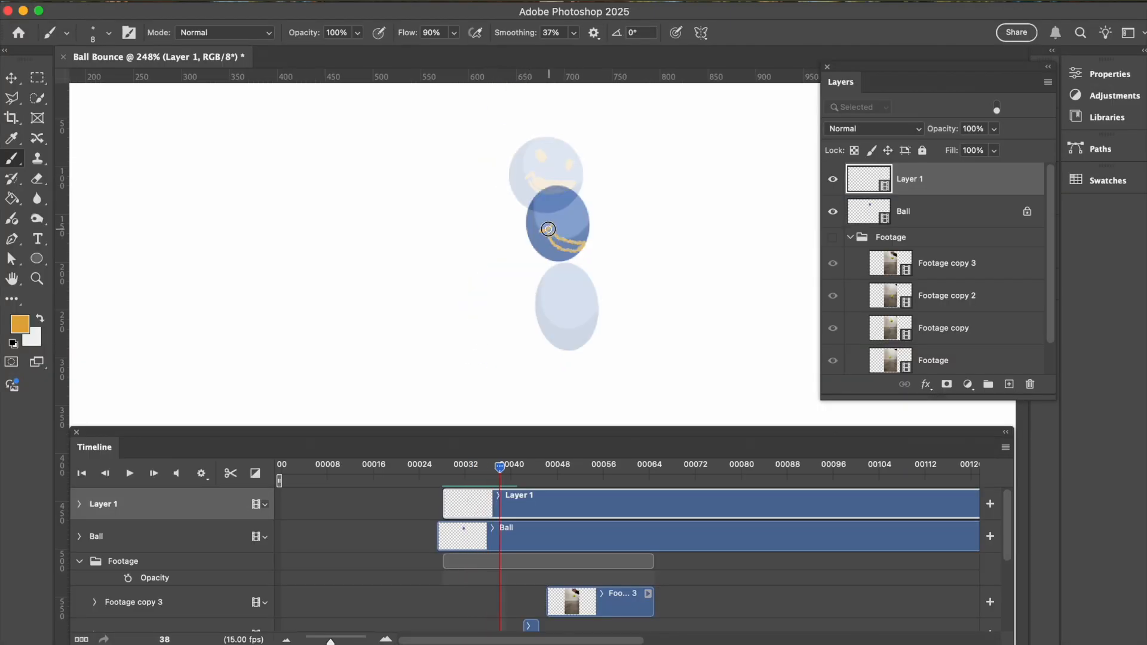
key("super+1")
scroll(534, 297, "down", 3)
mouse_move(522, 466)
left_mouse_down()
mouse_move(576, 467)
mouse_move(476, 466)
mouse_move(508, 476)
left_mouse_up()
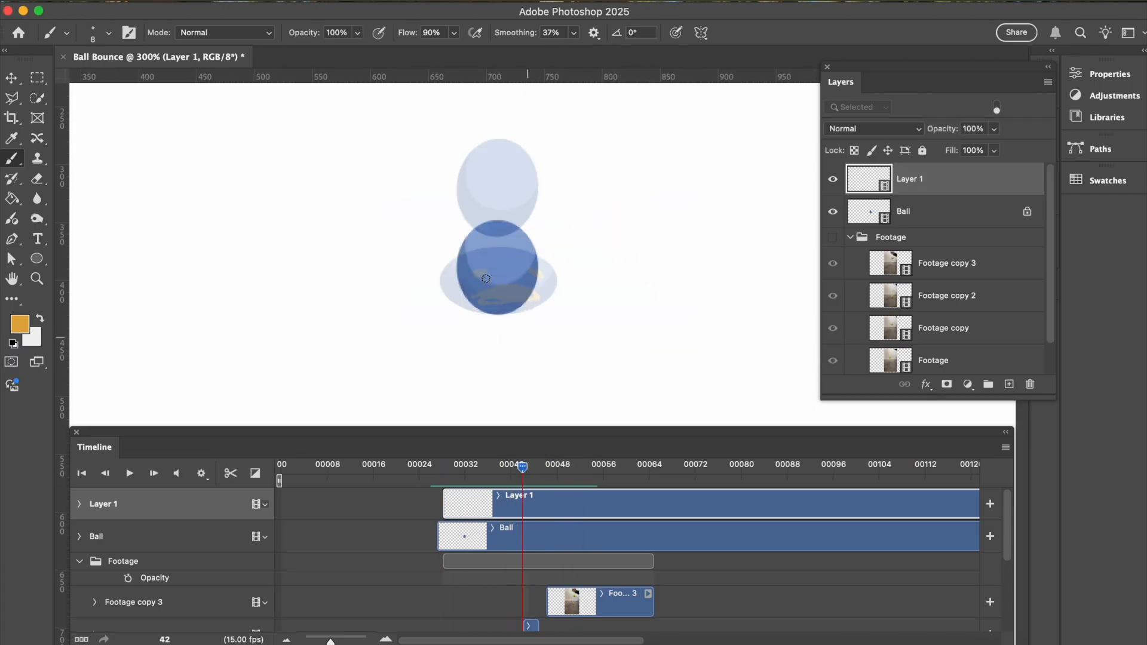
left_click_drag(481, 292, 514, 286)
mouse_move(492, 249)
left_mouse_down()
mouse_move(485, 260)
mouse_move(515, 248)
left_mouse_up()
key("Right")
mouse_move(480, 207)
left_mouse_down()
mouse_move(517, 201)
mouse_move(483, 203)
left_mouse_up()
mouse_move(493, 165)
left_mouse_down()
mouse_move(488, 174)
mouse_move(518, 175)
left_mouse_up()
key("Right")
left_click_drag(554, 185, 532, 295)
left_click_drag(462, 249, 505, 241)
left_click_drag(476, 201, 471, 207)
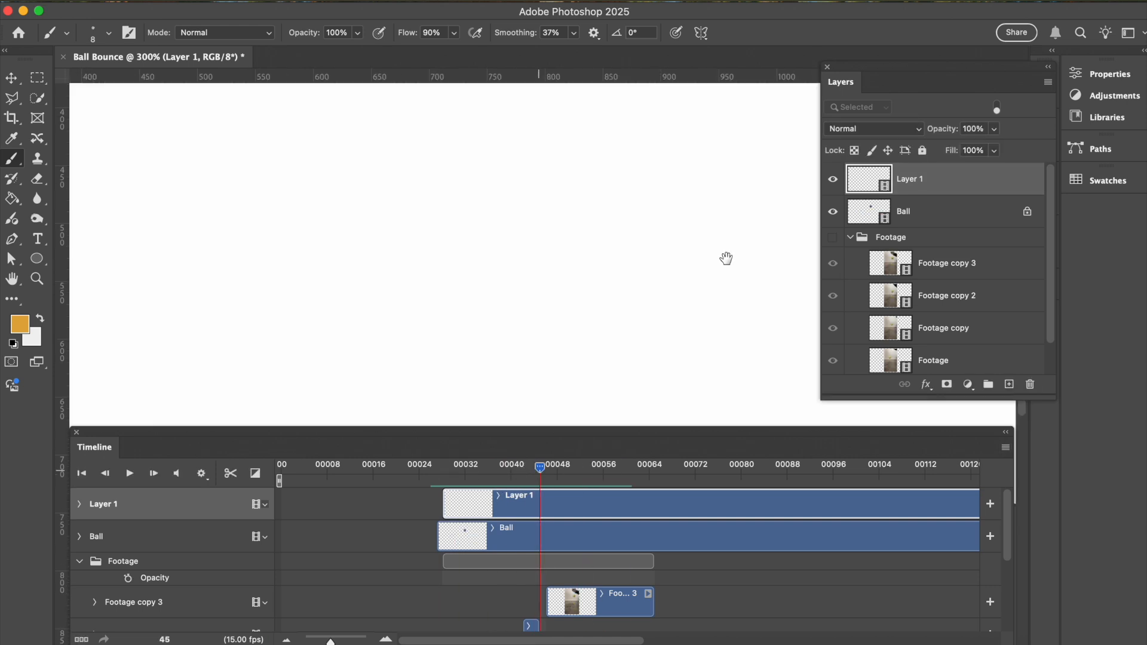
Step: Move ahead a few frames and paint the face on the squashed ball
key("Right")
Step: Paint orange face details on the ball in the following few frames
key("Right")
key("Right")
key("Right")
left_click_drag(425, 302, 481, 300)
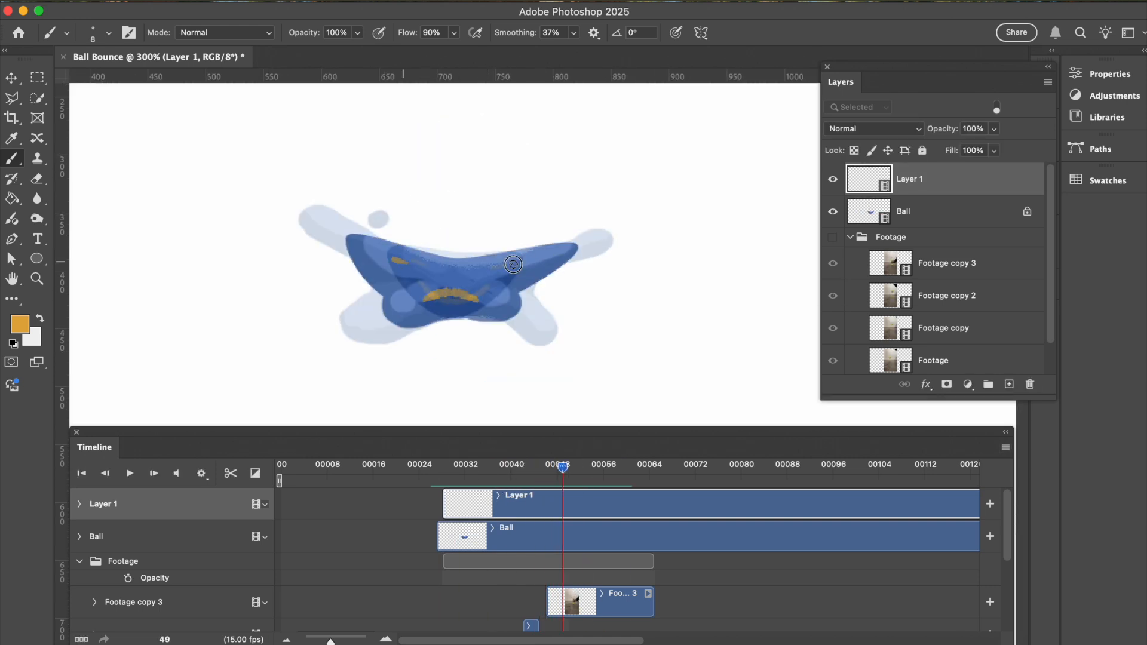
key("Right")
key("super+minus")
key("Right")
key("Right")
left_click_drag(413, 341, 407, 348)
left_click_drag(610, 312, 616, 319)
Step: Play back and scrub the timeline to review the painted ball animation
key("space")
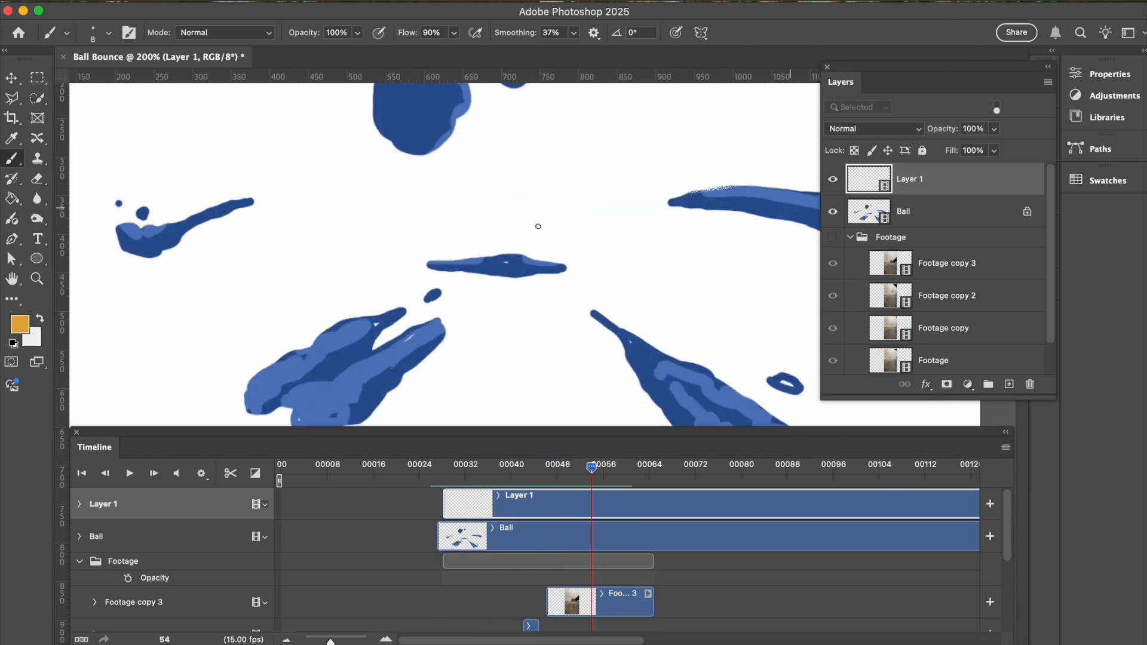
key("super+minus")
left_click(540, 469)
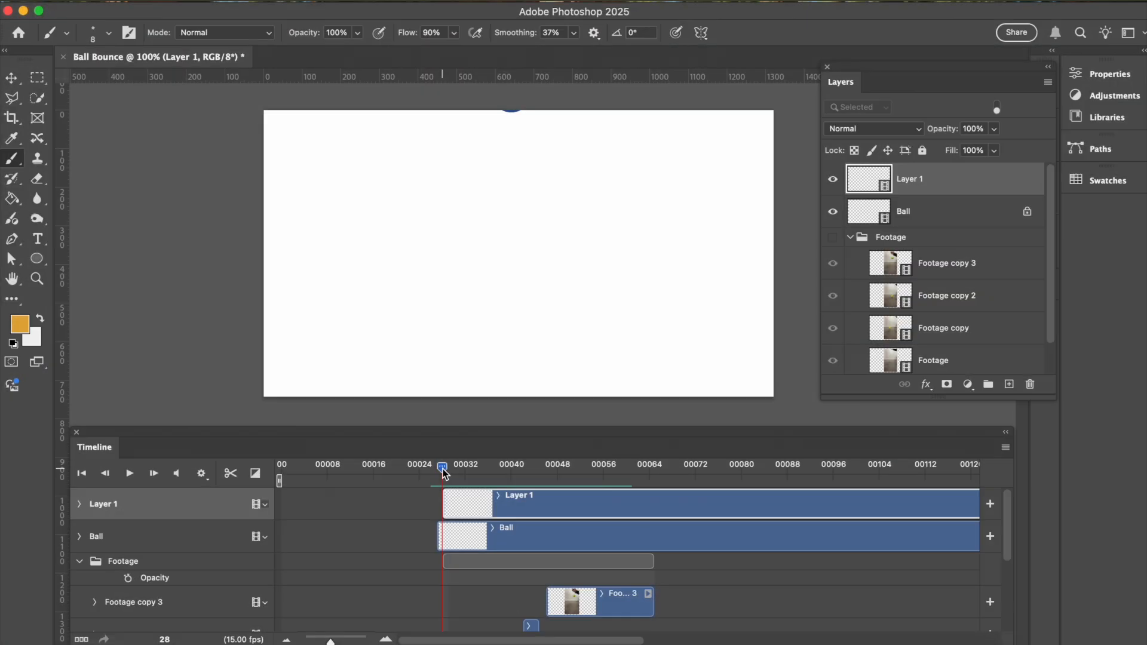
left_click_drag(449, 474, 487, 494)
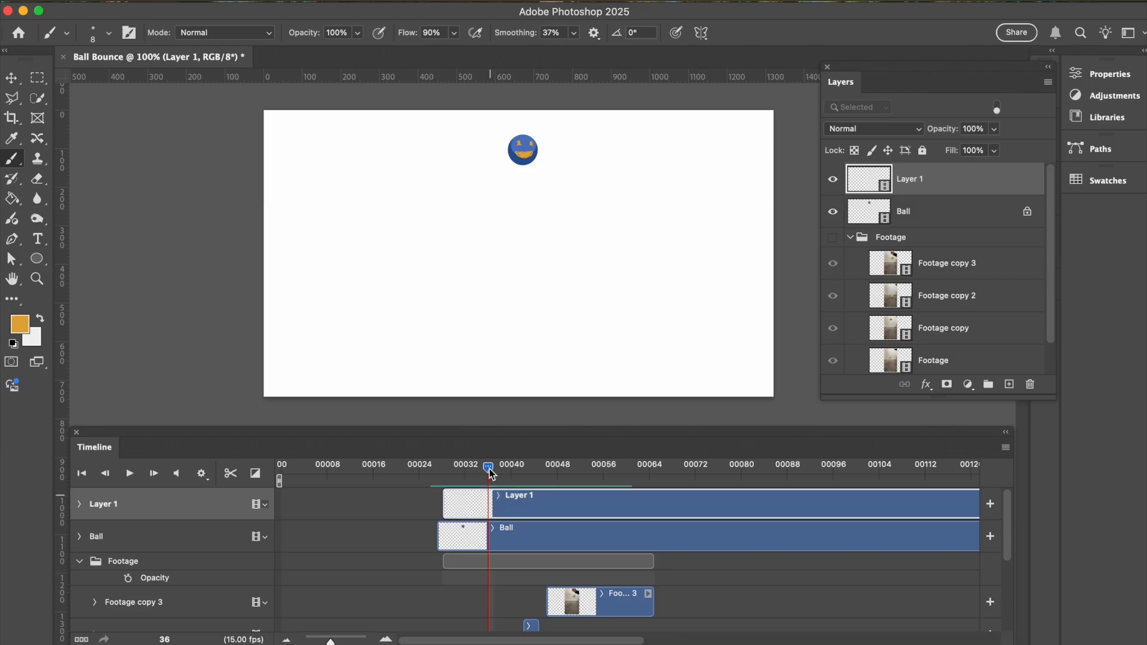
Step: Unlock the Ball layer and group it together with Layer 1
left_click(982, 217)
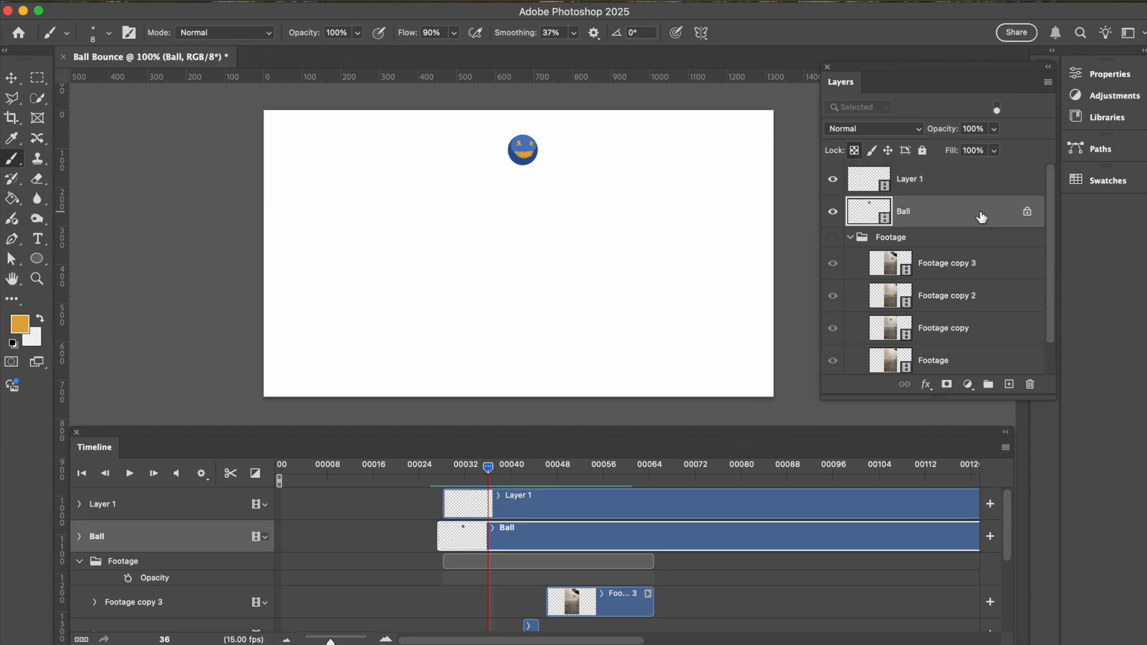
left_click(1028, 212)
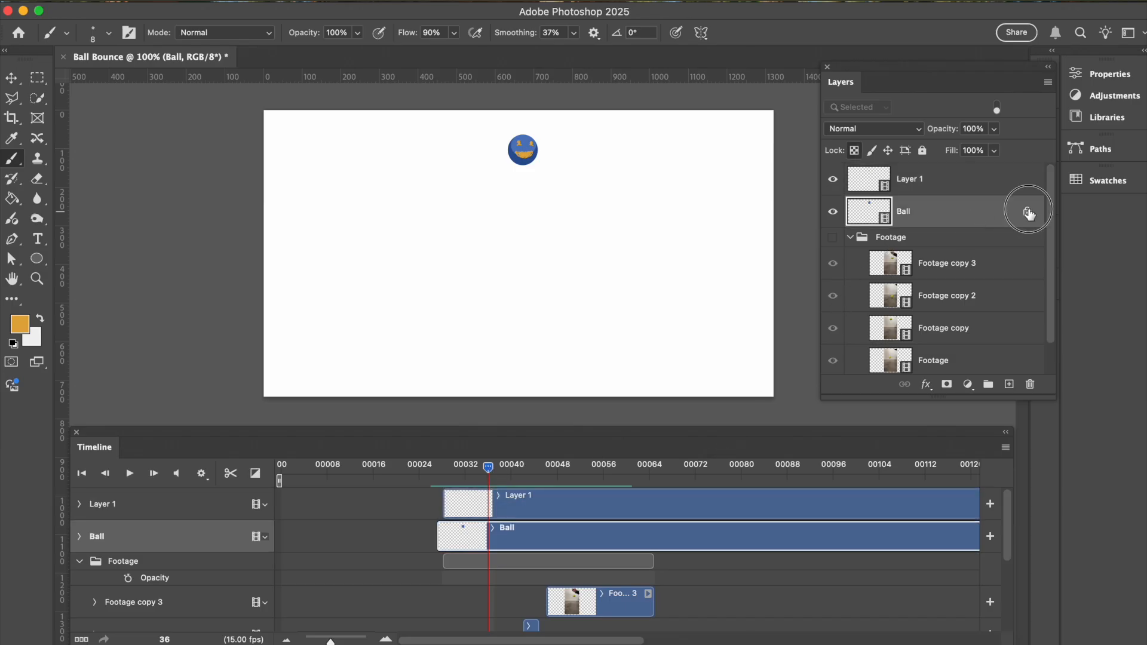
left_click(954, 190, "shift")
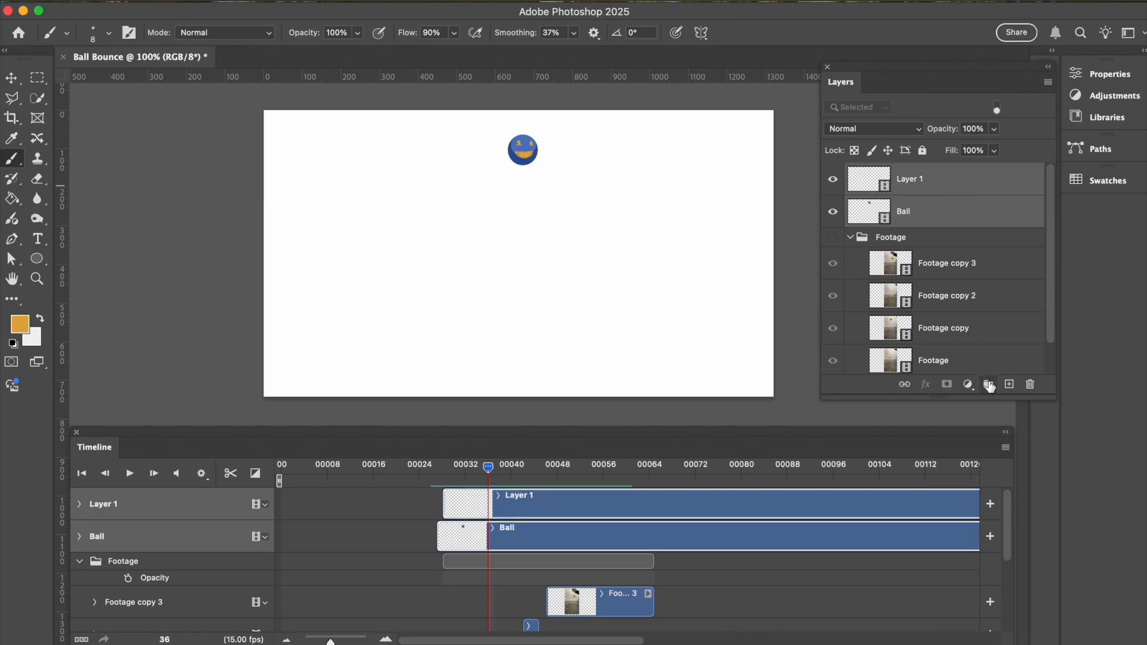
left_click(989, 385)
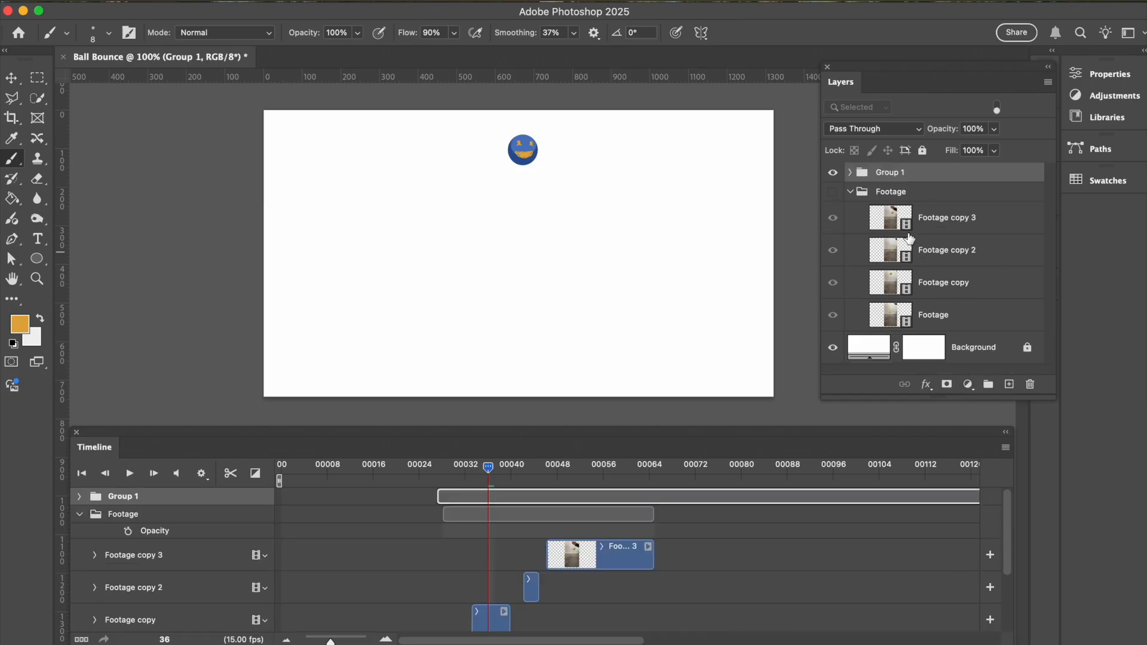
Step: Rename the new group Ball
double_click(890, 172)
type("Ball")
key("Return")
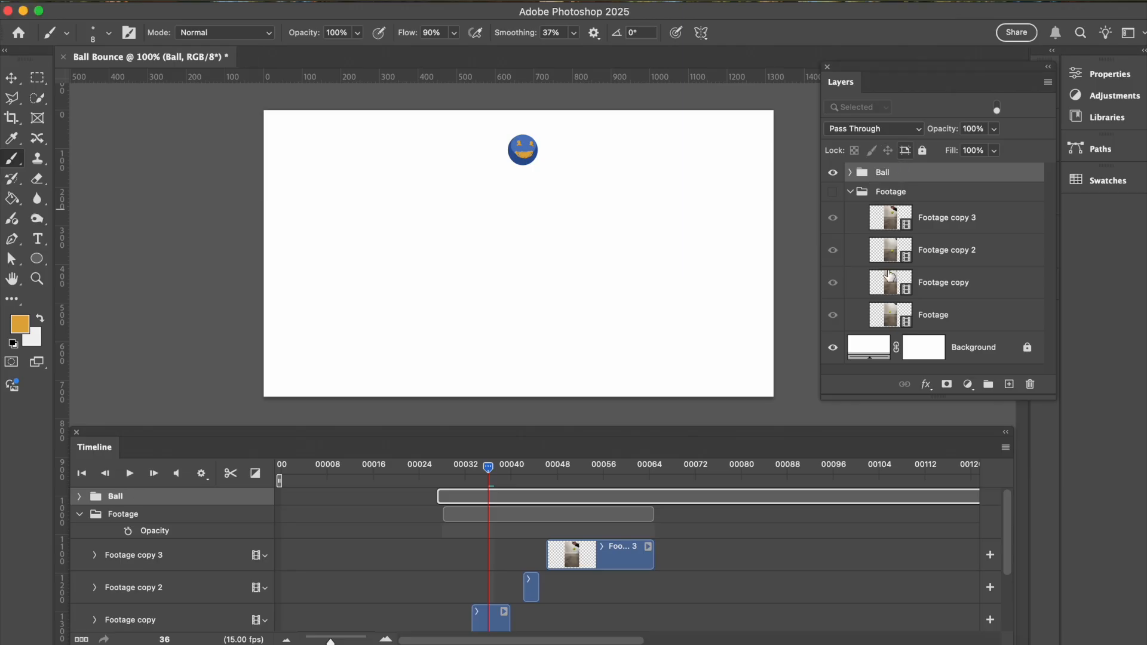
Step: Make the Footage group visible and select Footage copy 3 at frame 41
left_click_drag(496, 469, 548, 482)
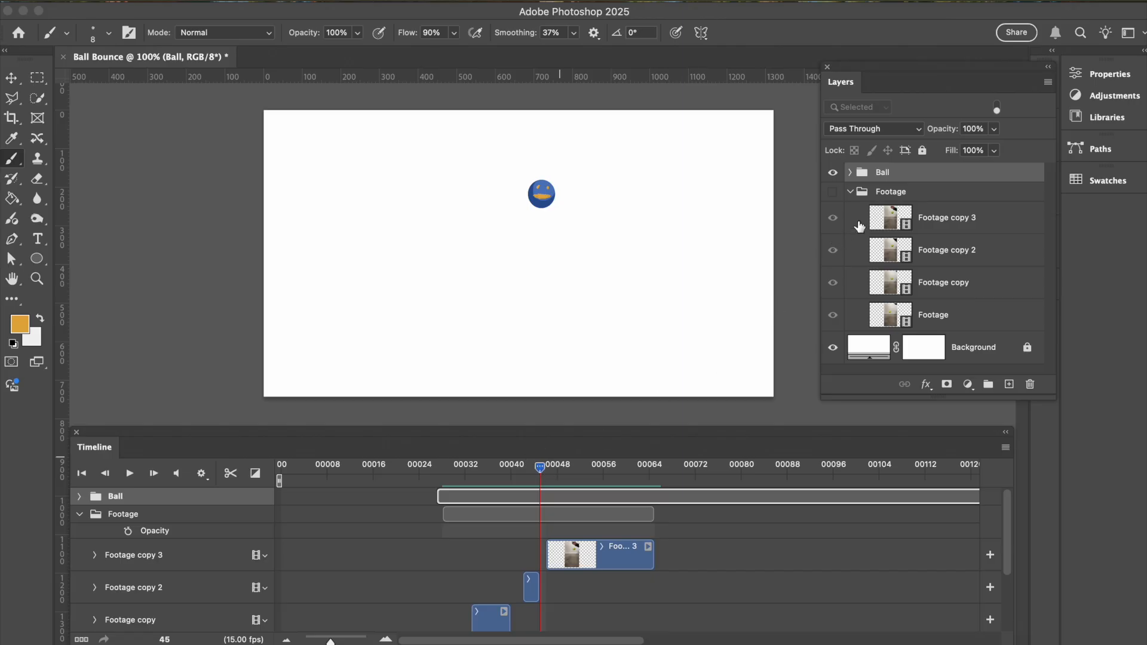
left_click(832, 192)
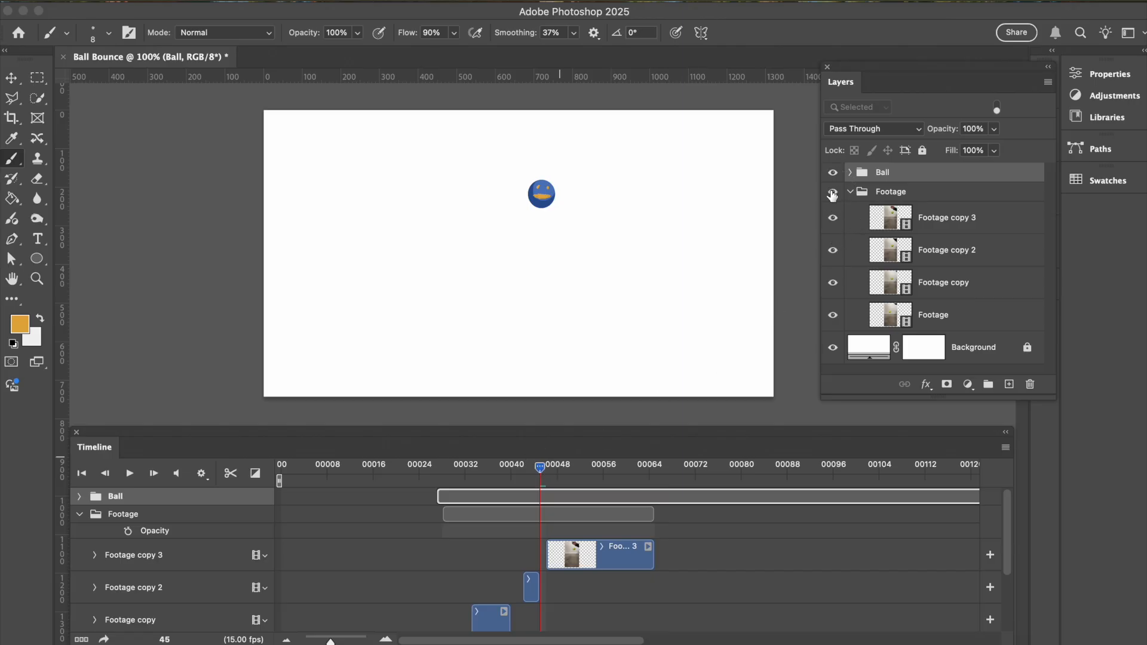
left_click(855, 222)
left_click_drag(541, 467, 519, 483)
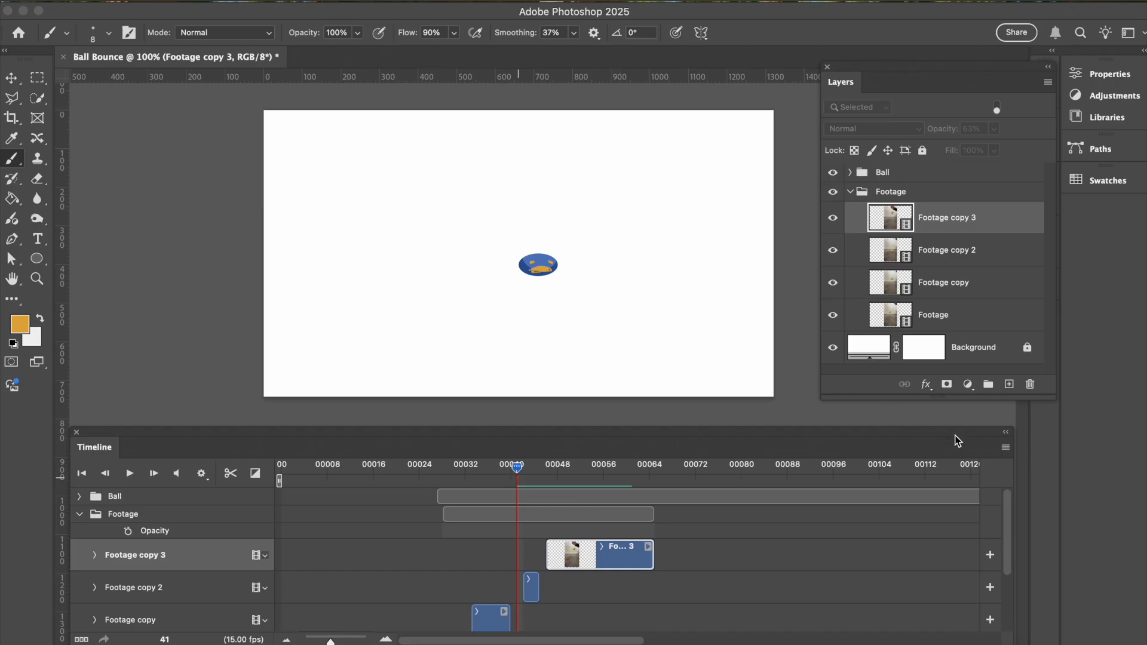
Step: Enable onion skins for the timeline
left_click(1006, 447)
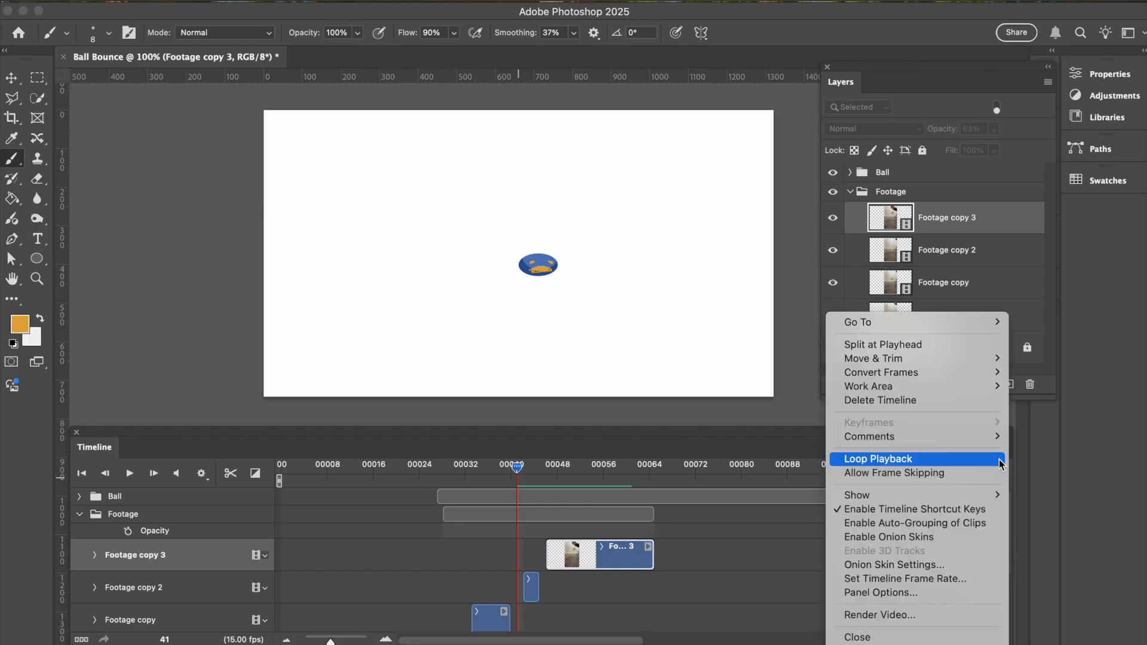
left_click(942, 537)
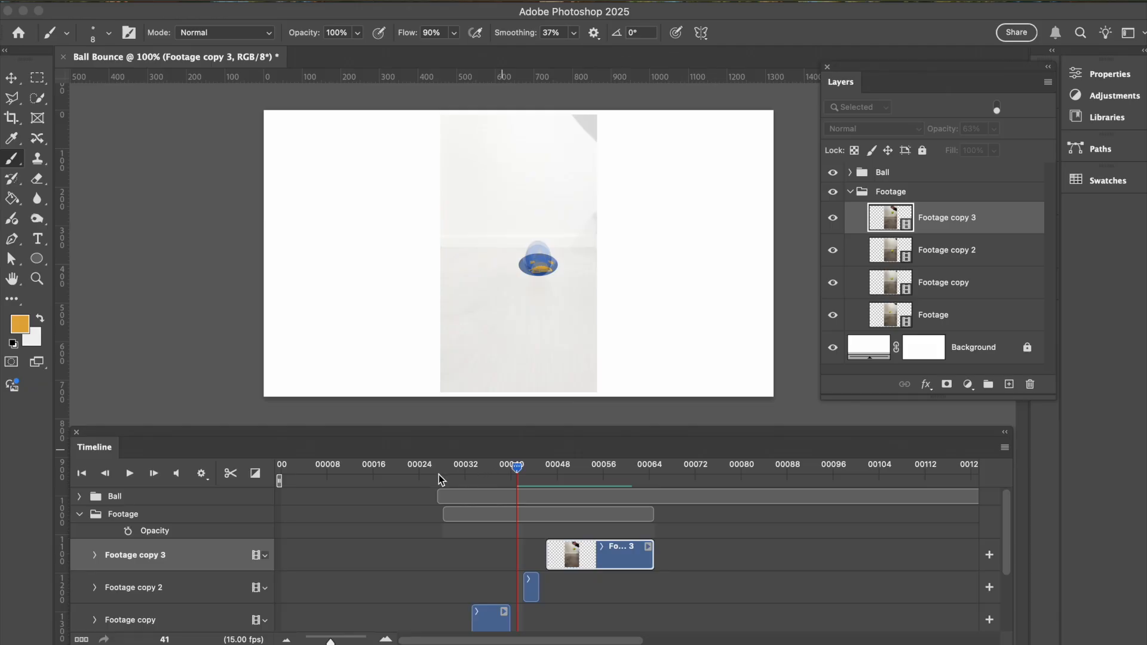
left_click_drag(516, 466, 517, 467)
Step: Set the foreground colour to near-black 171717
left_click(18, 332)
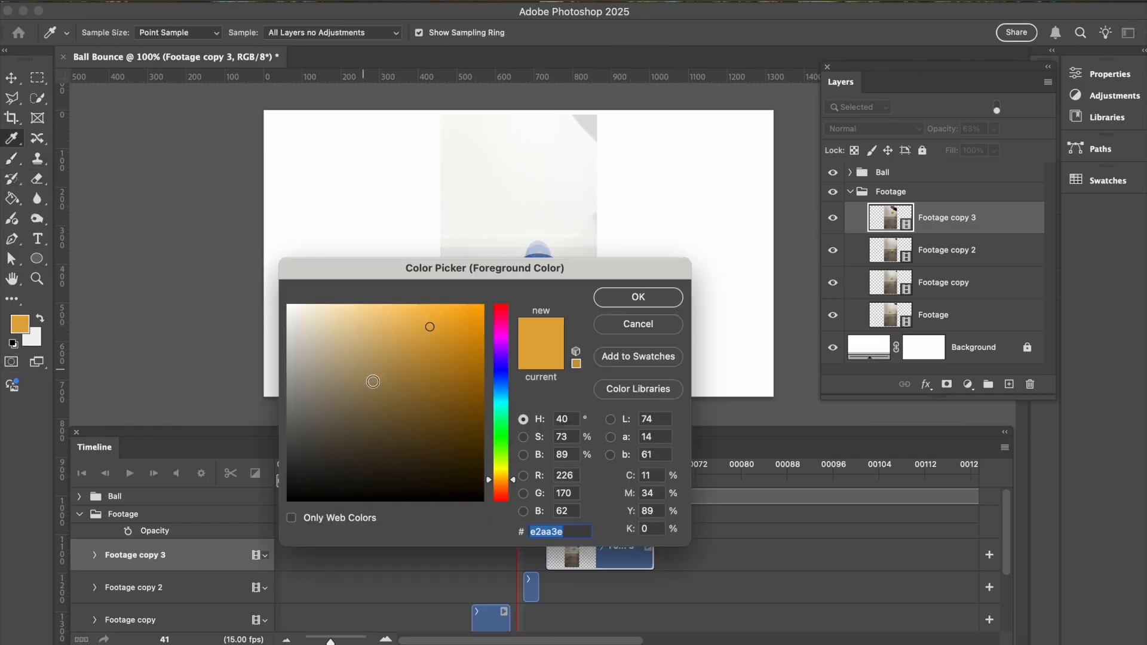
left_click(432, 489)
left_click_drag(432, 489, 269, 482)
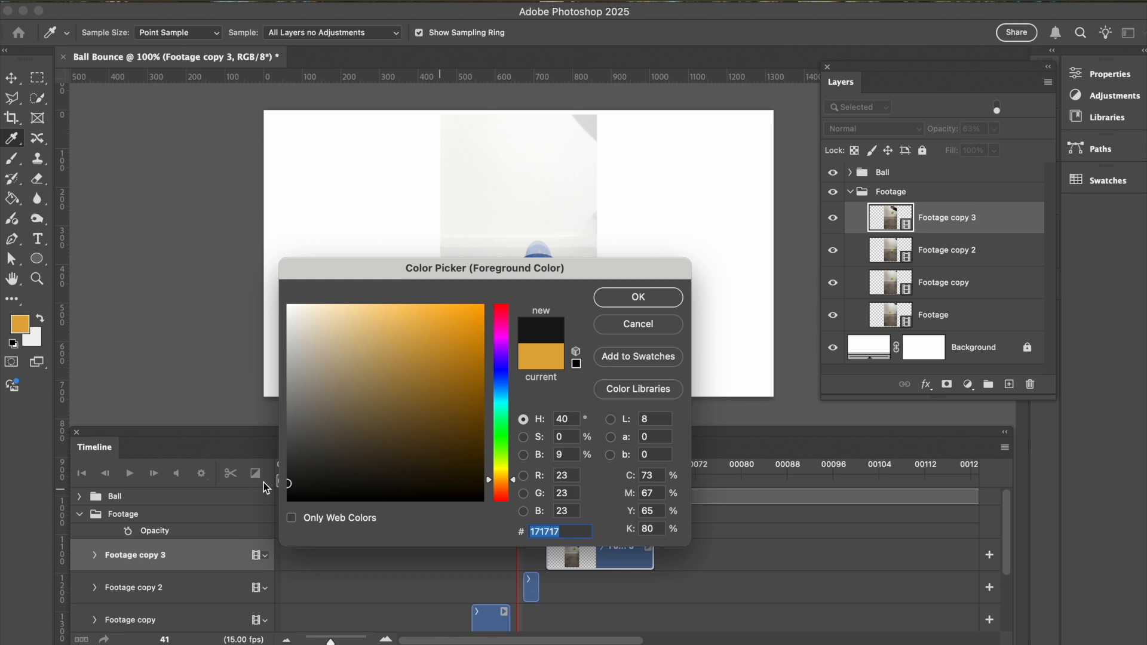
left_click(653, 295)
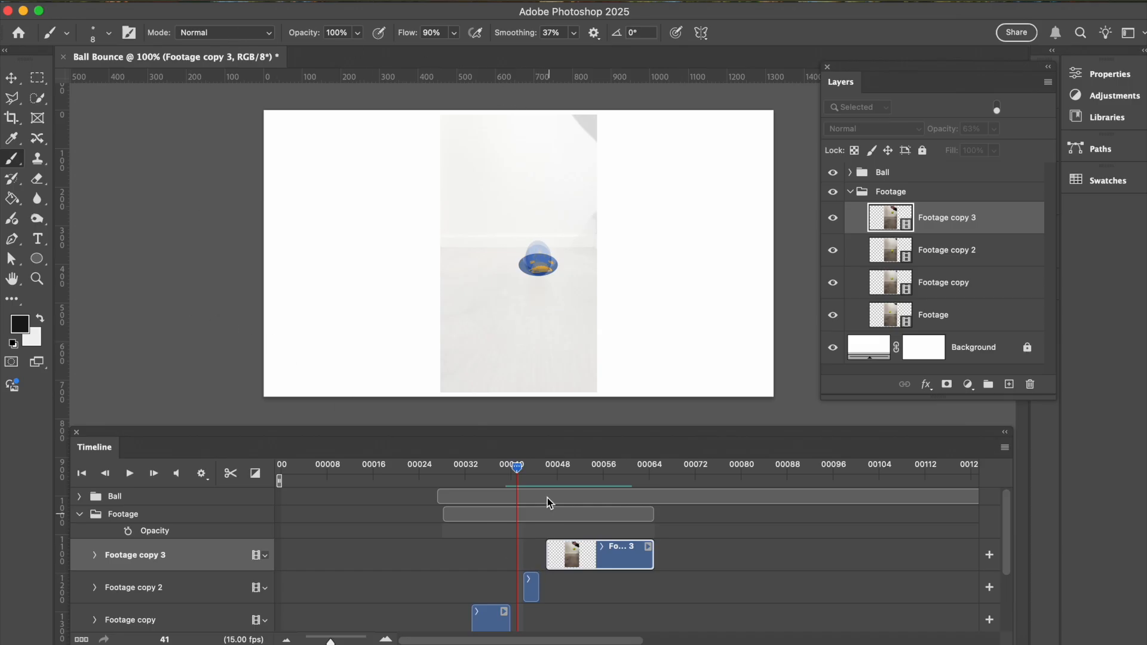
Step: At frame 40, add a new blank video layer above the Ball group
mouse_move(518, 470)
left_mouse_down()
mouse_move(466, 477)
mouse_move(528, 461)
mouse_move(511, 461)
left_mouse_up()
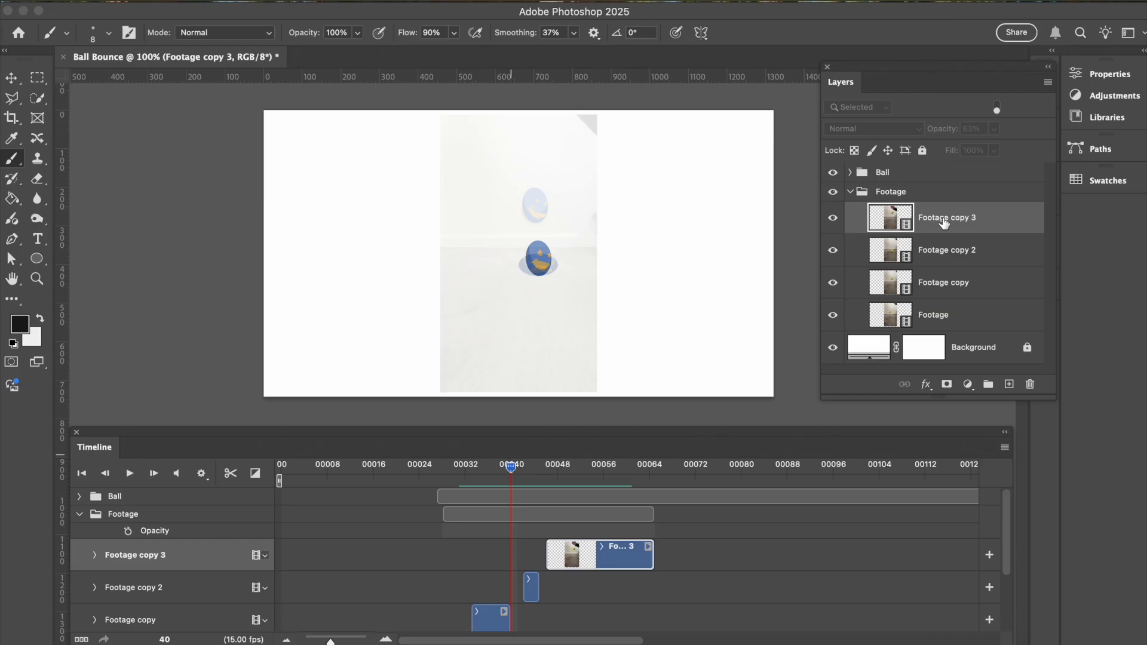
left_click(949, 174)
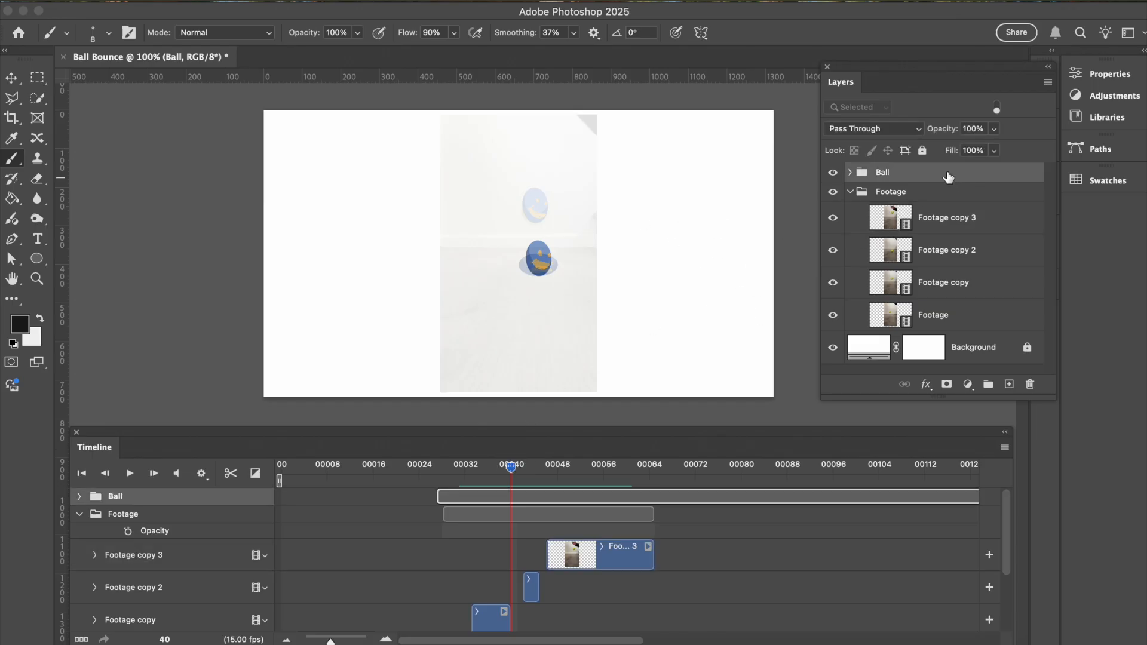
left_click(246, 2)
mouse_move(380, 306)
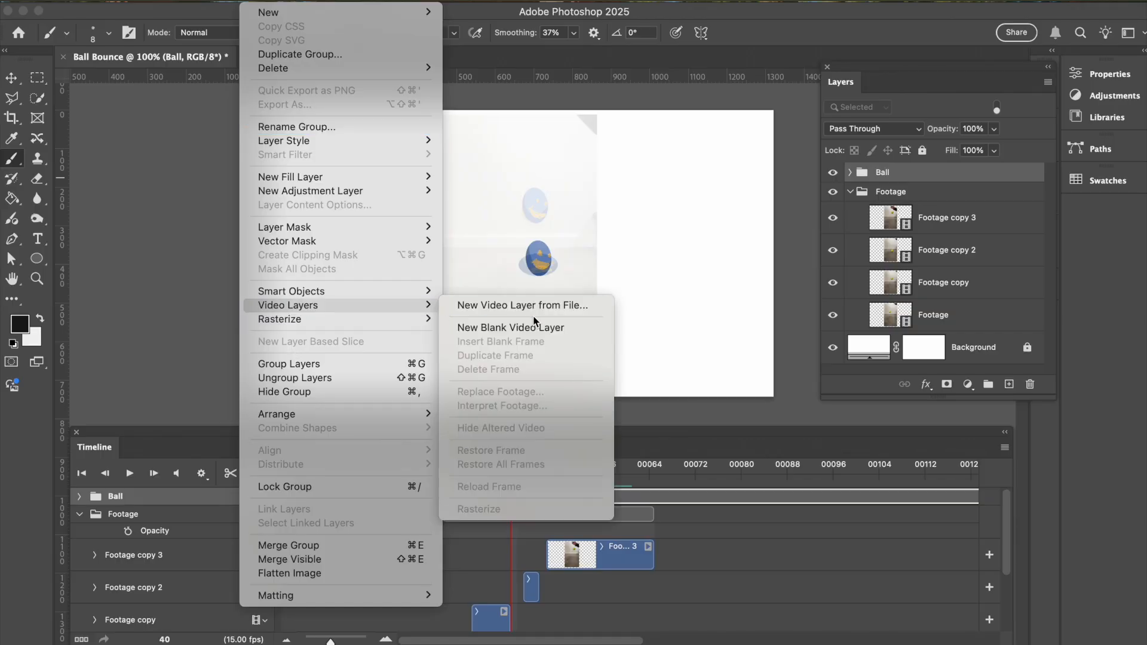
left_click(528, 329)
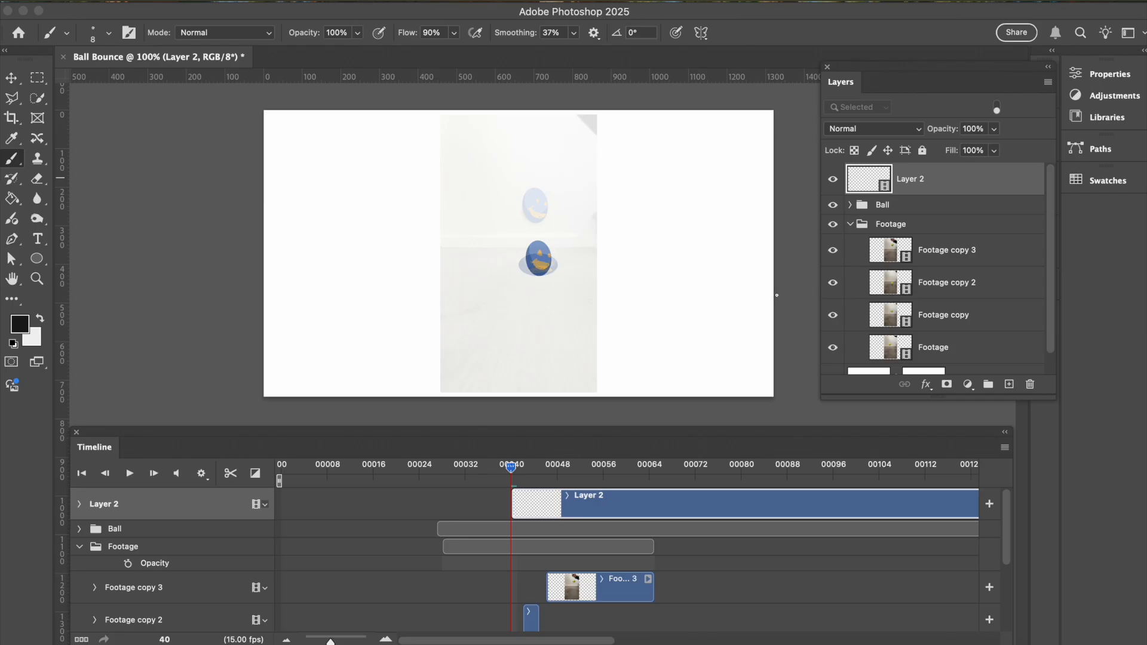
Step: Set the brush smoothing to 46%
left_click(110, 34)
left_click(110, 35)
left_click(574, 33)
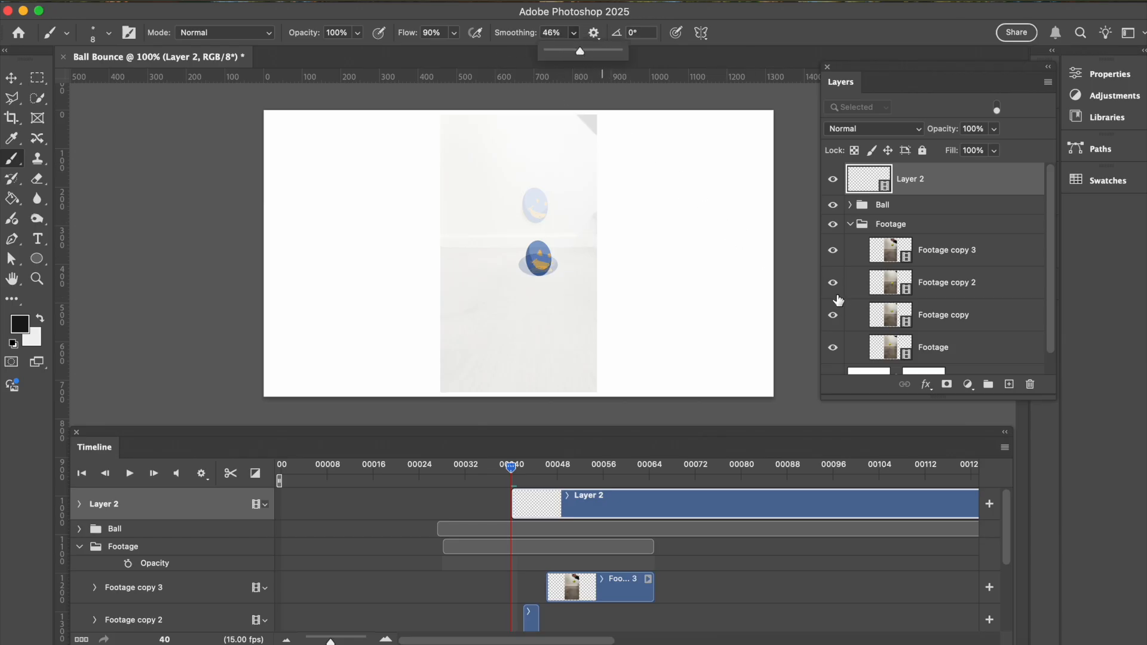
Step: Sketch the arm outline reaching in from the canvas's right edge on frames 40 and 41, undoing stray strokes
left_click(779, 281)
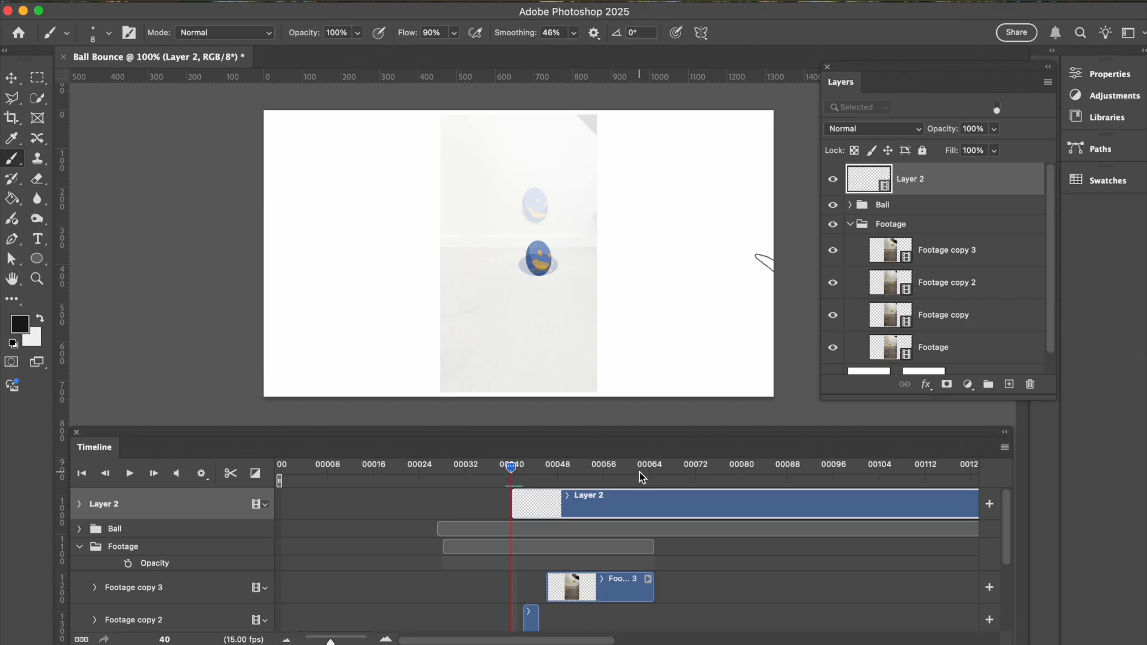
key("Right")
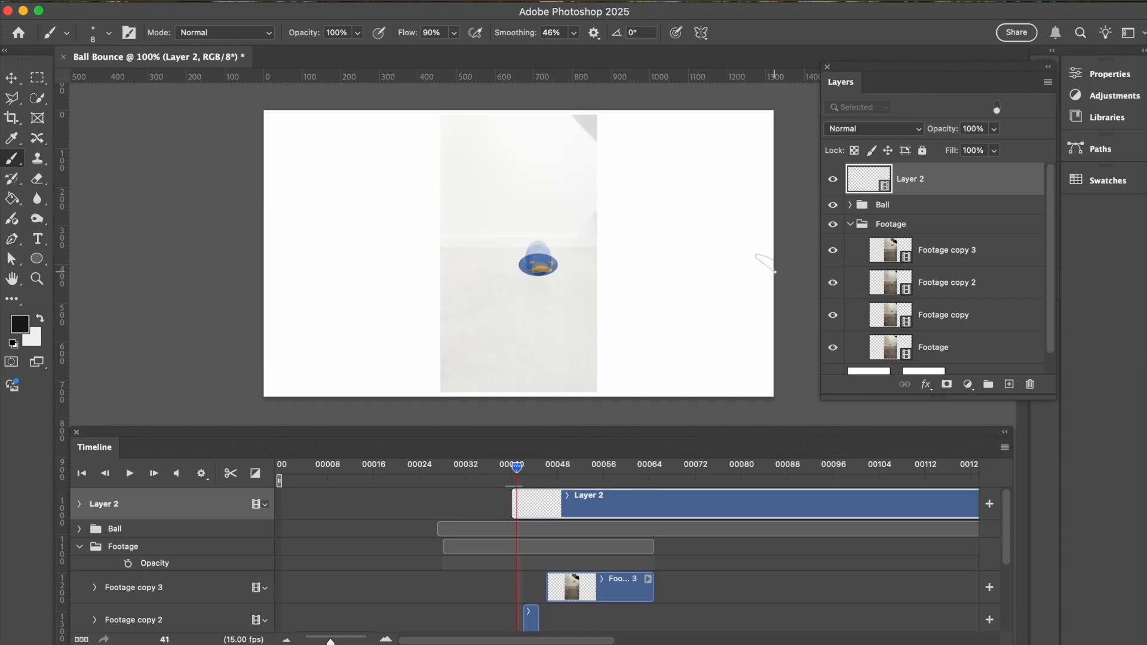
mouse_move(774, 271)
left_mouse_down()
mouse_move(692, 197)
mouse_move(717, 200)
mouse_move(725, 216)
left_mouse_up()
key("super+z")
mouse_move(775, 277)
left_mouse_down()
mouse_move(722, 246)
mouse_move(704, 231)
mouse_move(748, 249)
mouse_move(672, 192)
mouse_move(781, 252)
left_mouse_up()
key("super+z")
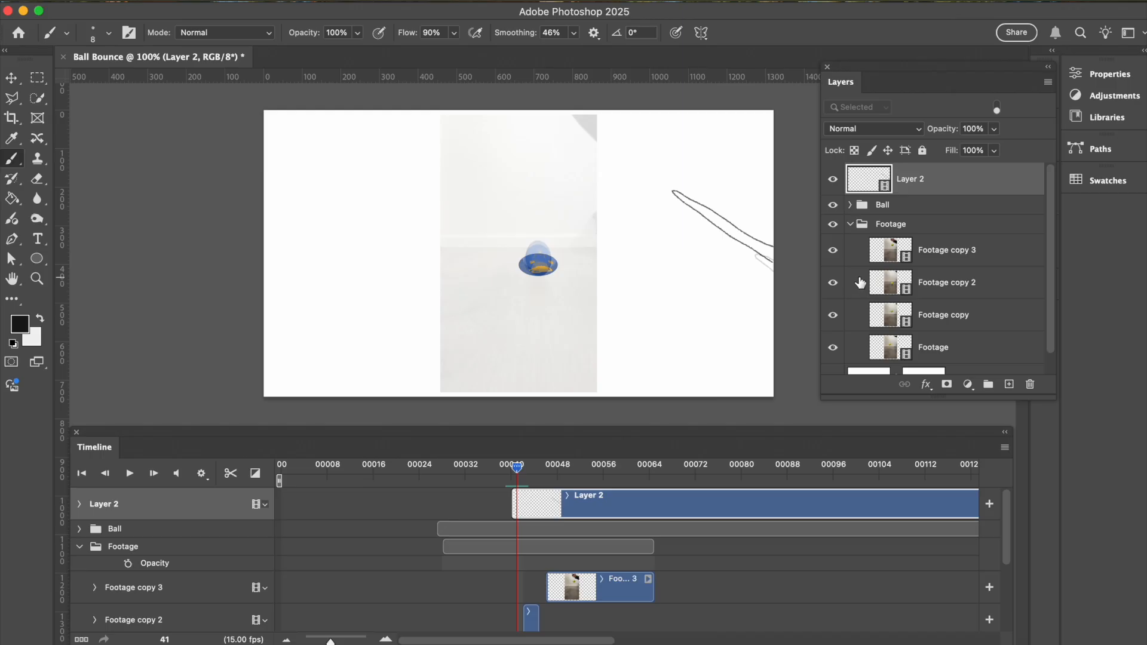
Step: Trace the arm's outline on frames 42 and 43, following the footage
key("Right")
mouse_move(720, 228)
left_mouse_down()
mouse_move(608, 147)
mouse_move(621, 153)
mouse_move(605, 131)
mouse_move(632, 131)
mouse_move(641, 160)
mouse_move(783, 227)
mouse_move(714, 229)
mouse_move(775, 245)
left_mouse_up()
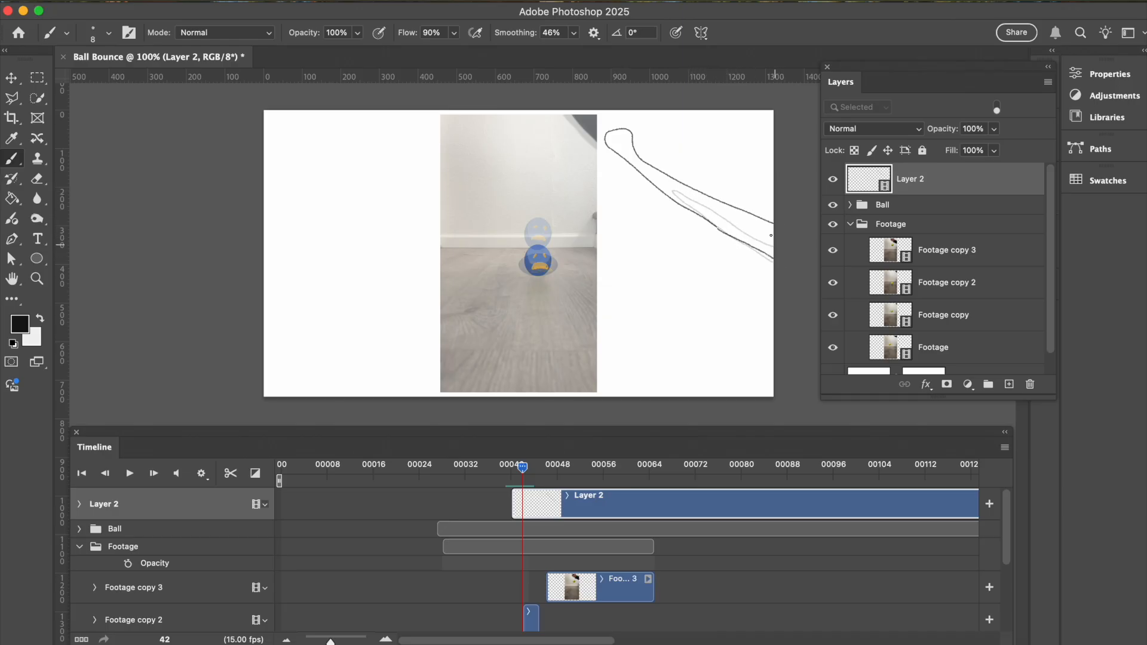
key("Right")
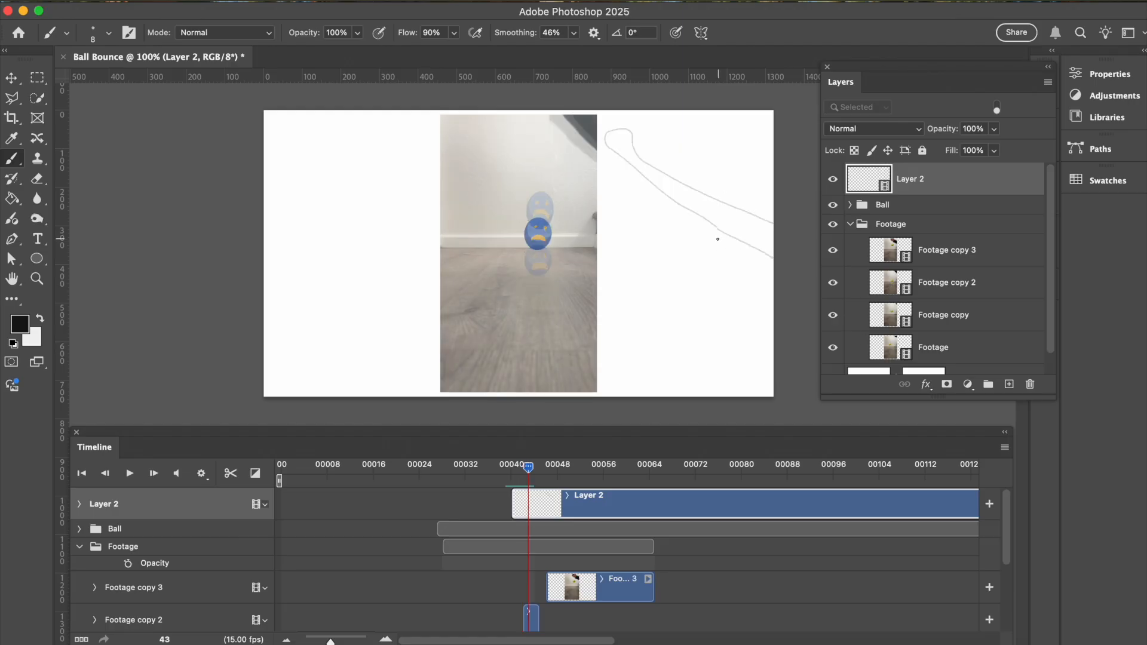
mouse_move(552, 114)
left_mouse_down()
mouse_move(633, 180)
mouse_move(779, 258)
left_mouse_up()
mouse_move(792, 208)
left_mouse_down()
mouse_move(660, 170)
mouse_move(610, 139)
mouse_move(592, 101)
left_mouse_up()
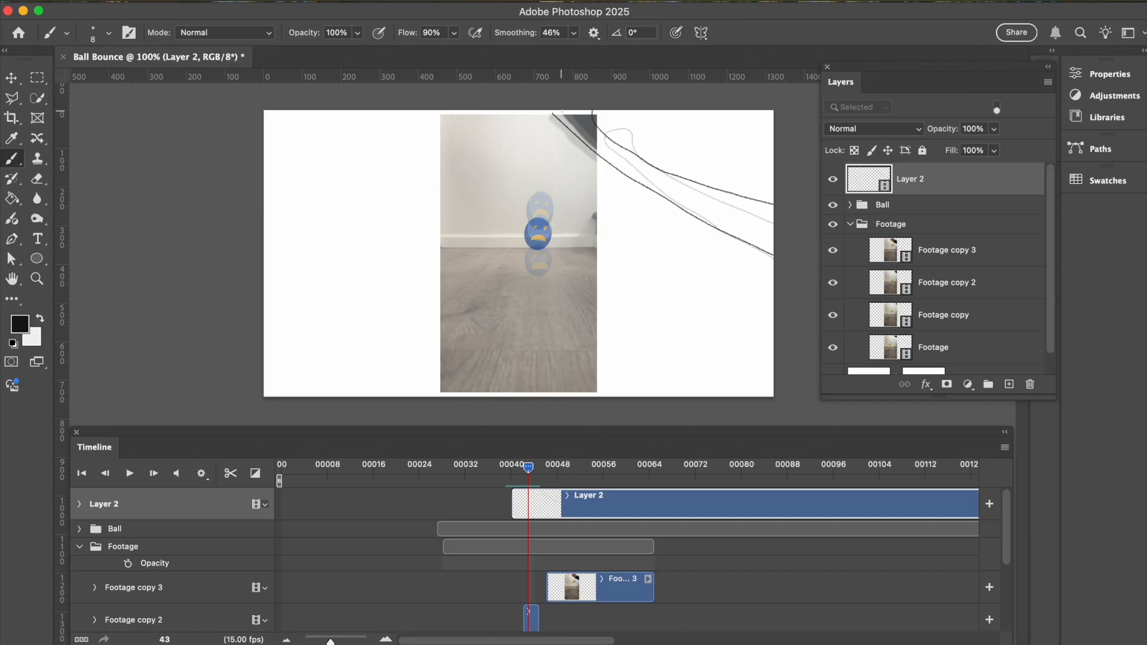
Step: Trace the arm's outline on frame 44
key("Right")
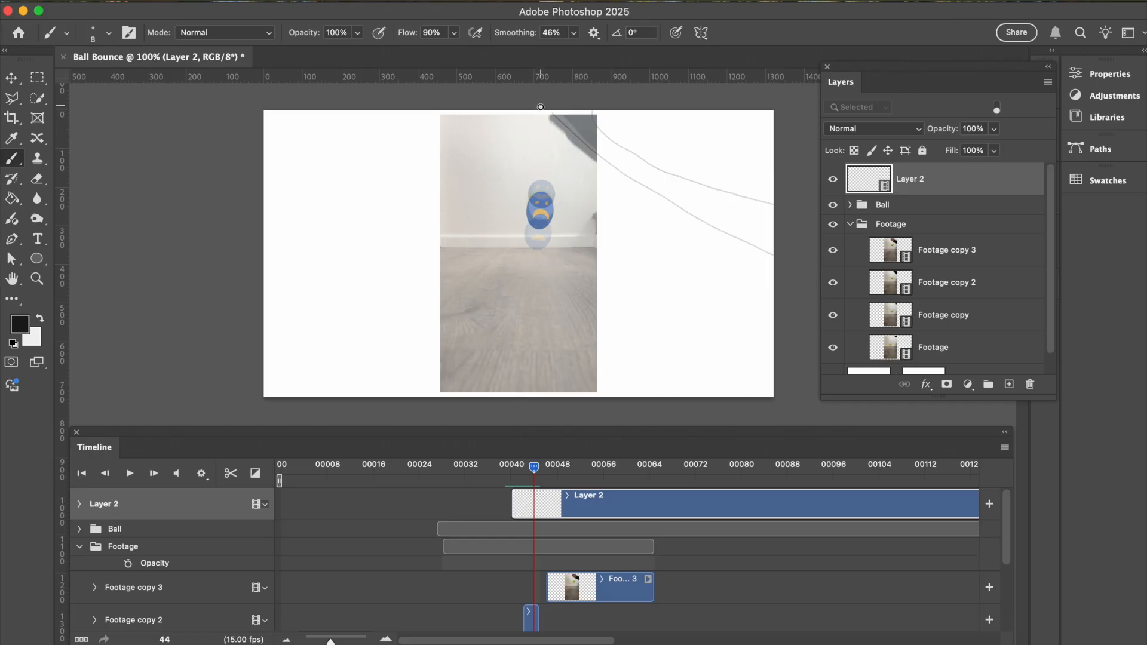
mouse_move(550, 120)
left_mouse_down()
mouse_move(662, 194)
mouse_move(784, 239)
left_mouse_up()
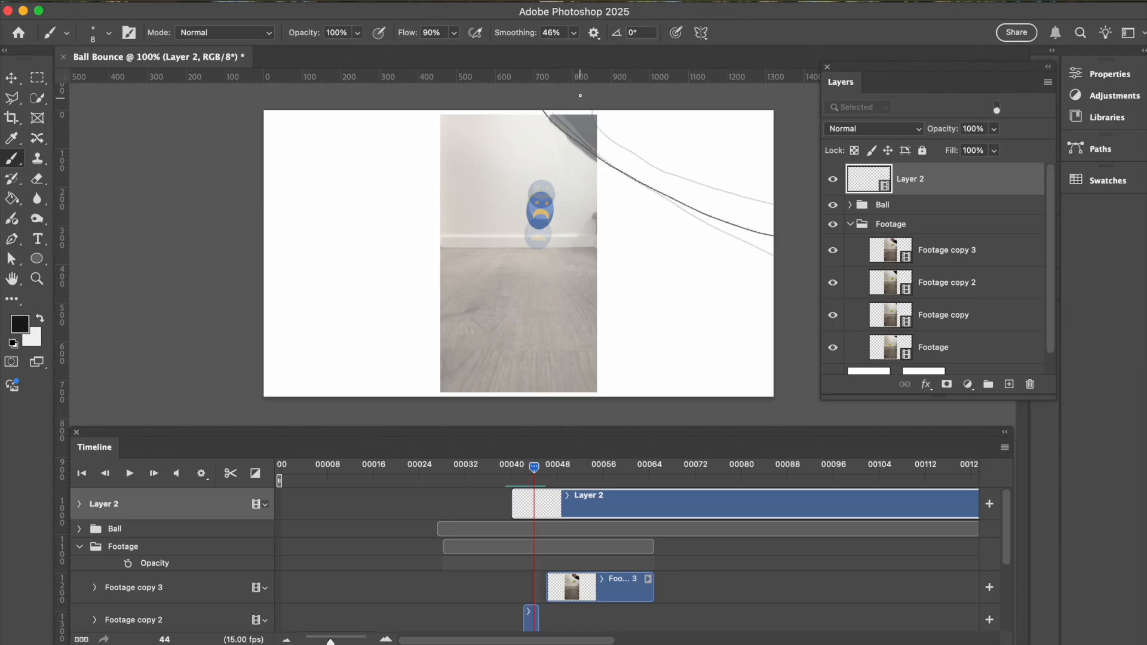
left_click_drag(587, 118, 795, 200)
Step: Draw the hand at the top of the footage and the arm lines on frame 45
key("Right")
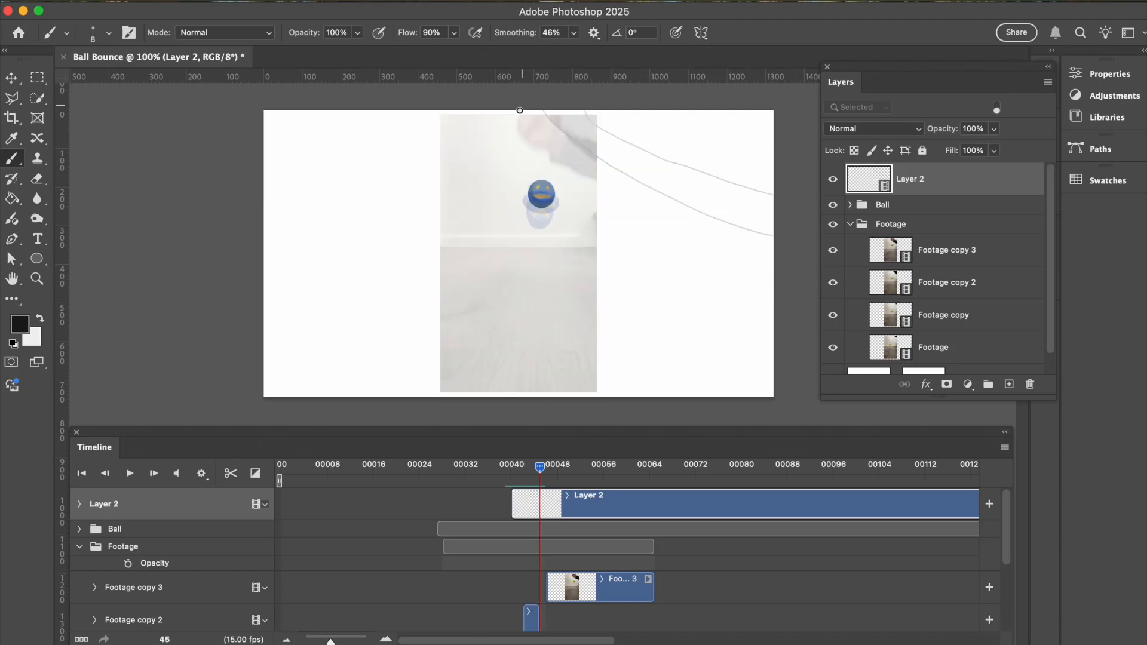
mouse_move(518, 120)
left_mouse_down()
mouse_move(557, 150)
mouse_move(555, 113)
left_mouse_up()
mouse_move(556, 150)
left_mouse_down()
mouse_move(656, 208)
mouse_move(793, 234)
left_mouse_up()
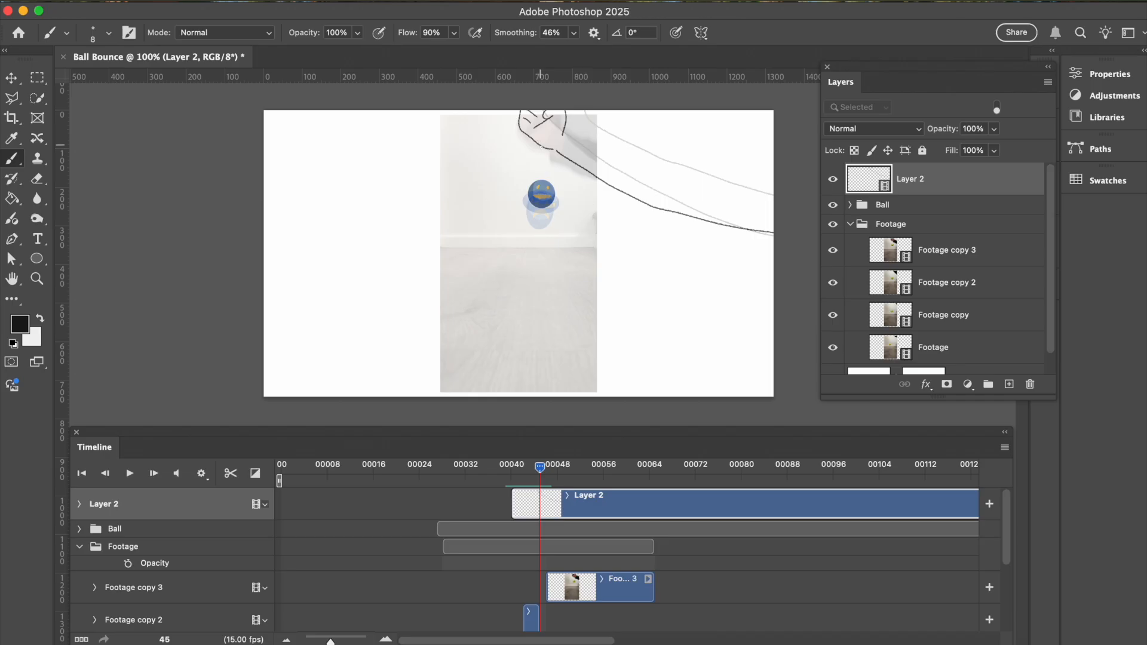
mouse_move(566, 129)
left_mouse_down()
mouse_move(692, 186)
mouse_move(798, 205)
left_mouse_up()
key("Right")
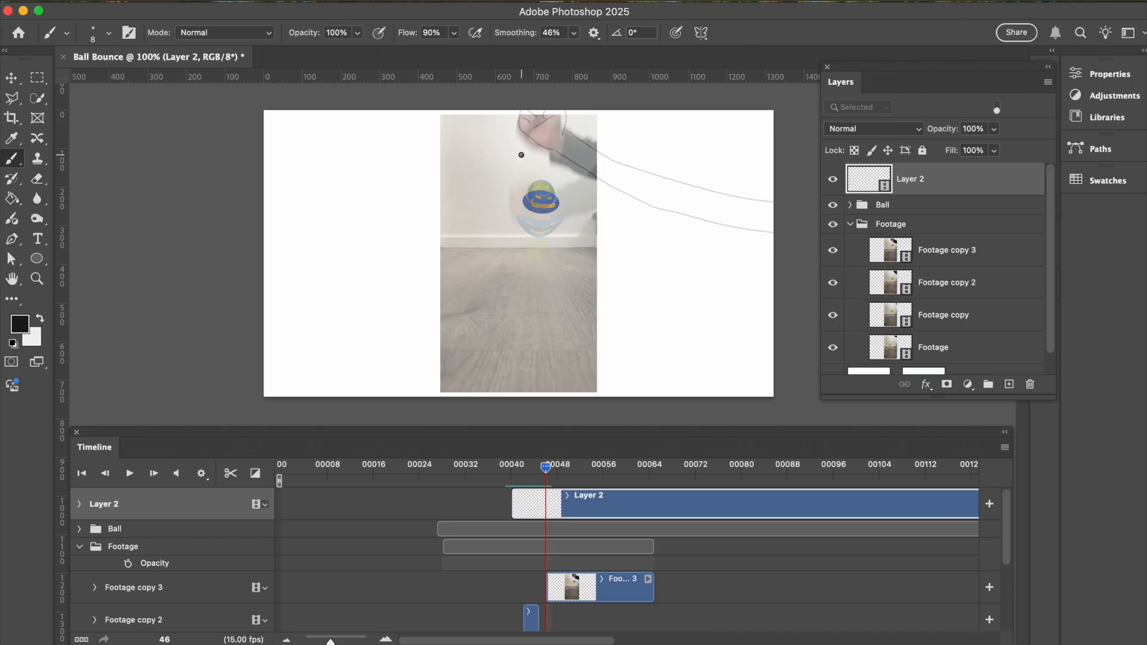
left_click_drag(579, 179, 796, 236)
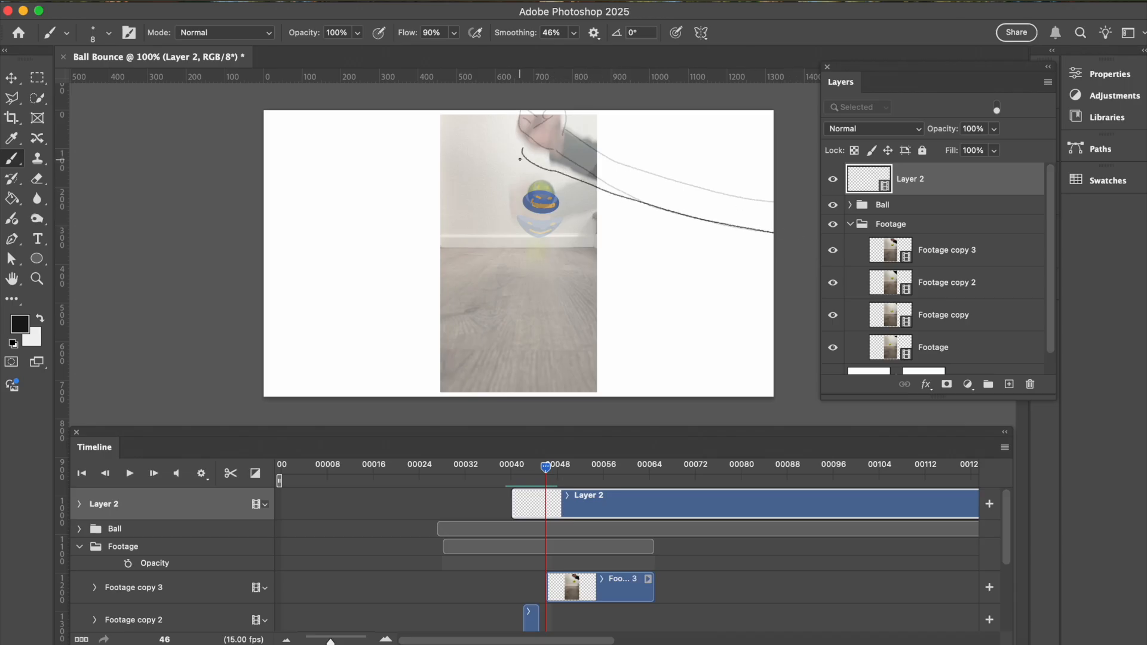
key("super+z")
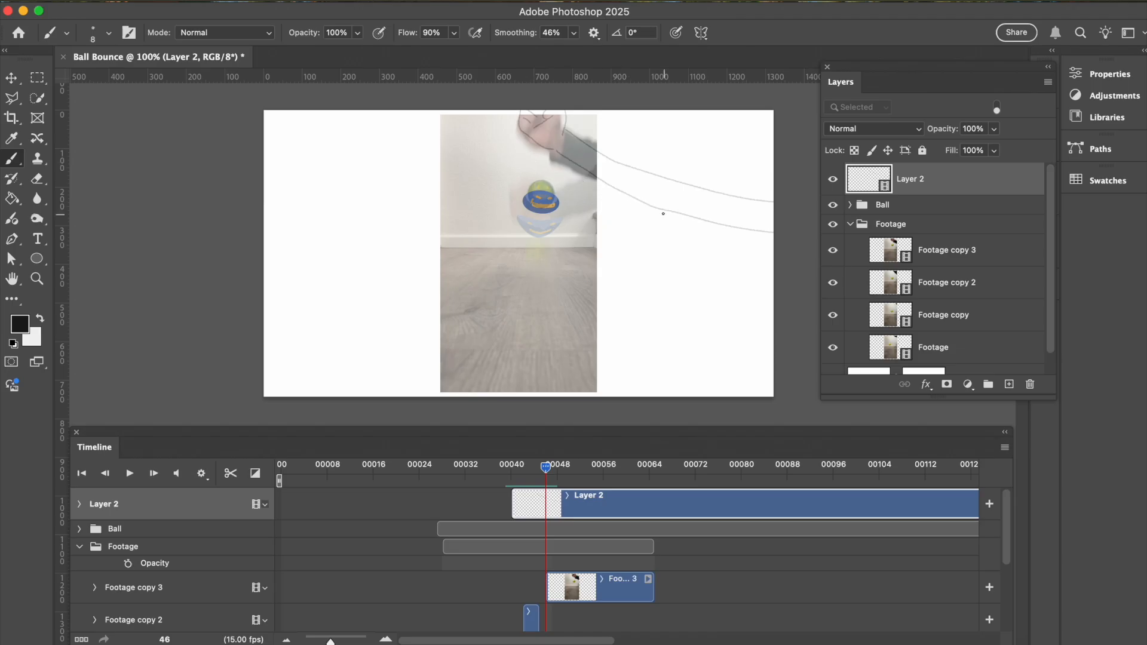
Step: Step back and forth through frames 38 to 46 to review the traced arm with onion skins
key("Right")
key("Right")
key("Up")
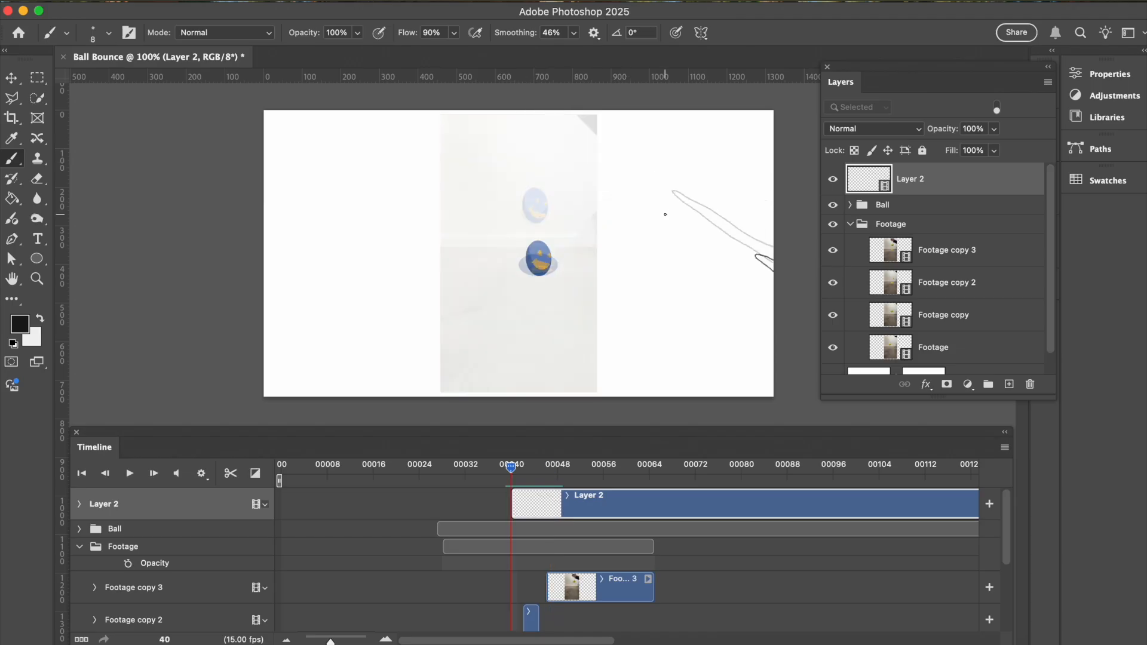
key("Left")
key("Left")
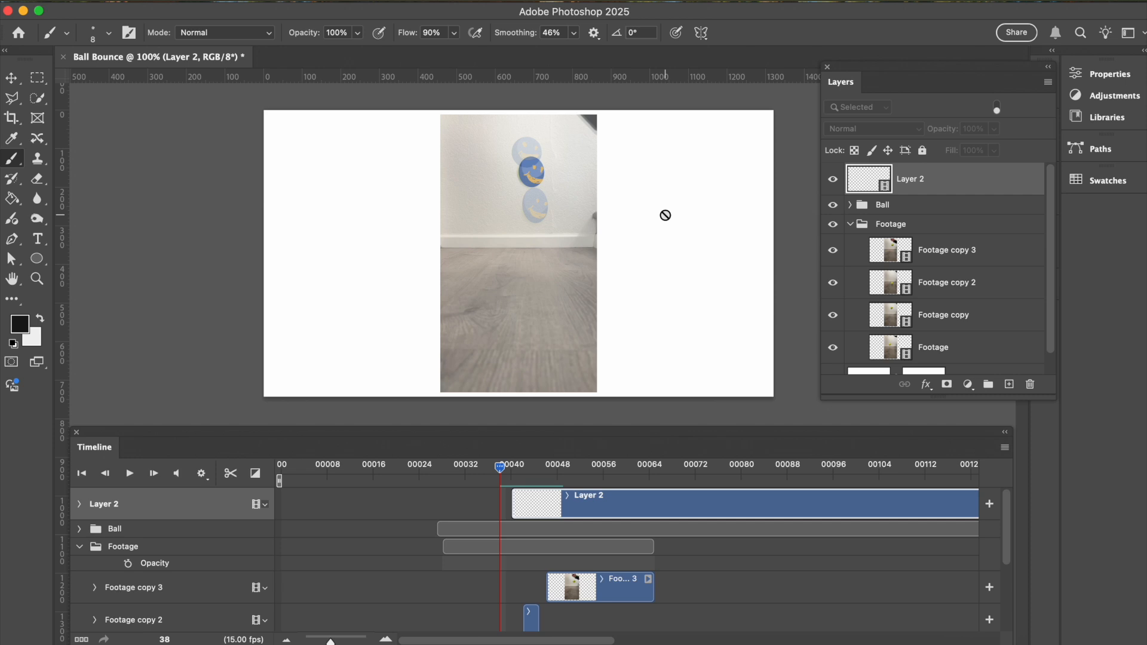
key("Left")
key("Left")
key("Right")
key("Right")
key("Right")
key("Right")
key("Right")
key("Right")
key("Right")
key("Right")
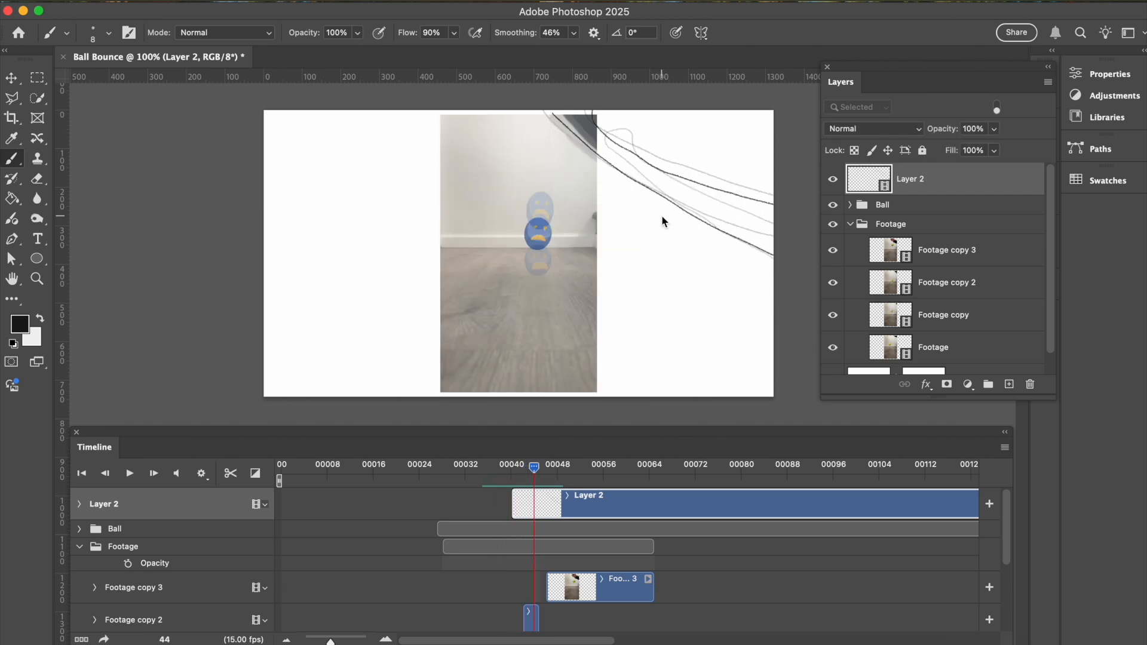
key("Right")
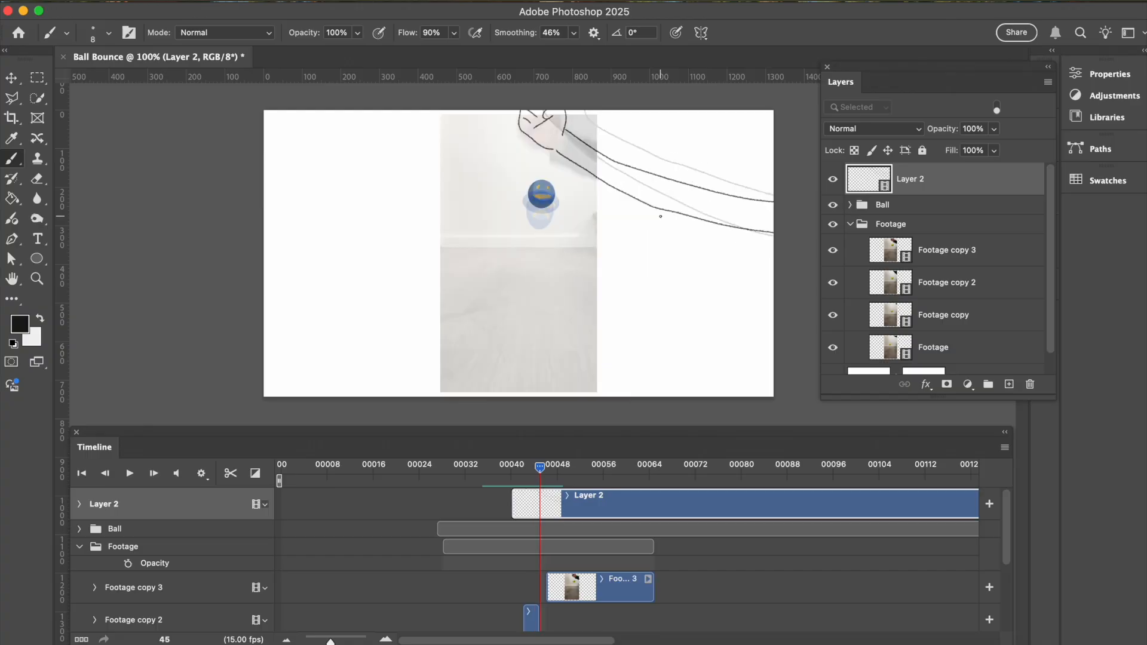
key("Left")
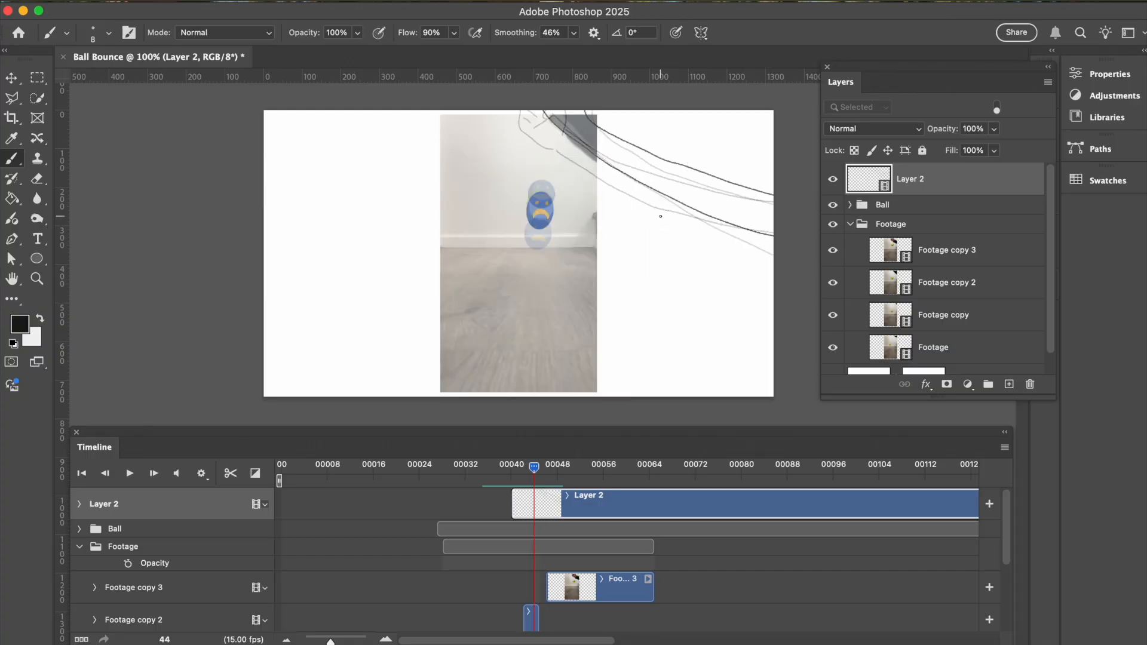
key("Right")
key("Right")
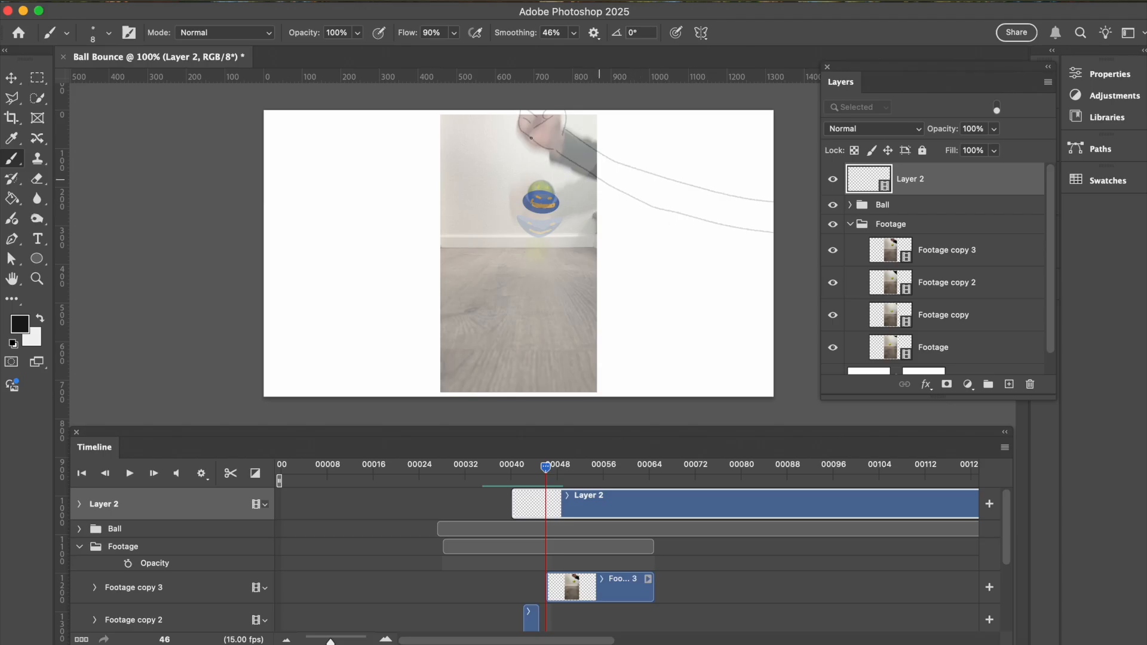
key("Left")
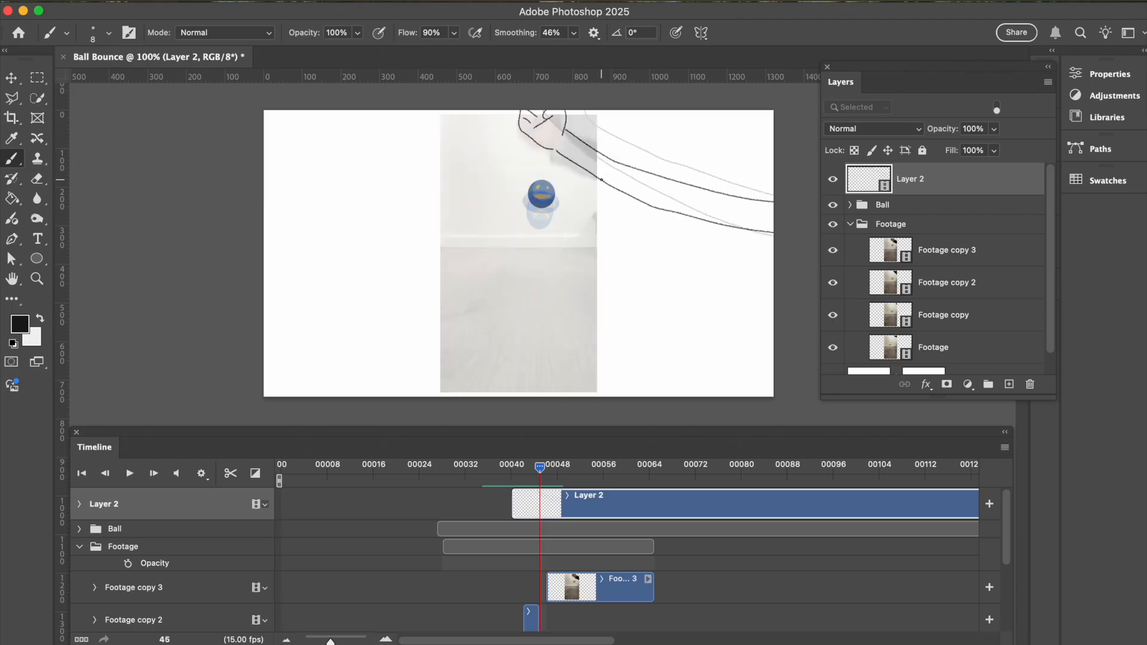
key("Left")
key("Right")
key("Right")
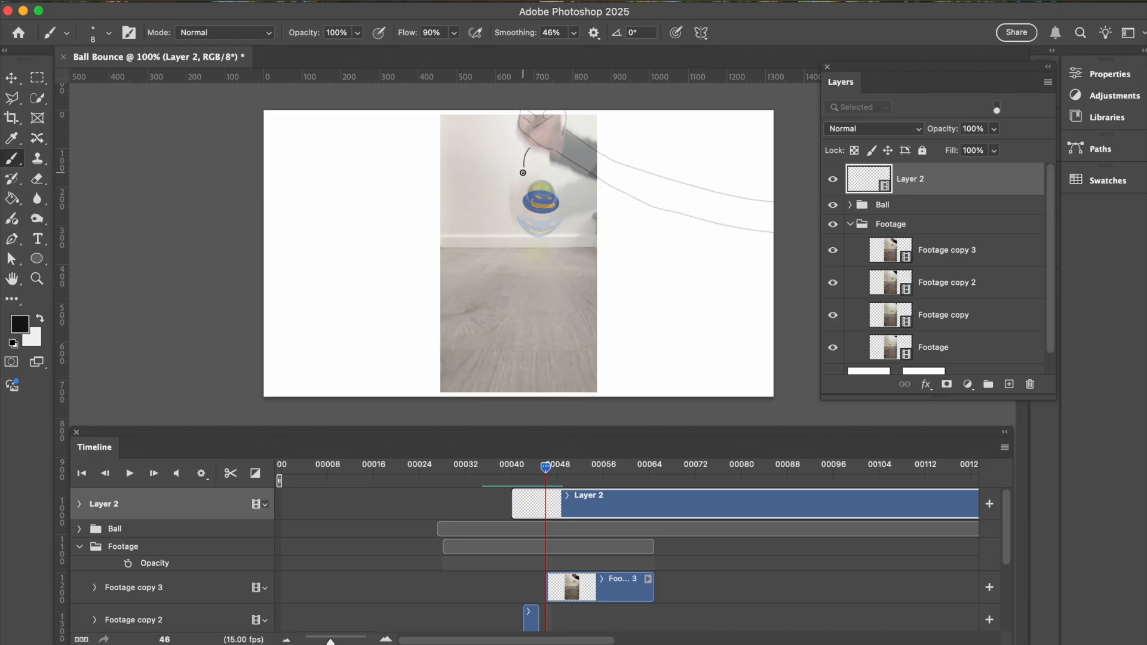
Step: Draw the hand above the ball and the arm outline on frame 46
key("super+z")
mouse_move(536, 154)
left_mouse_down()
mouse_move(558, 160)
mouse_move(565, 183)
mouse_move(547, 177)
mouse_move(560, 178)
left_mouse_up()
mouse_move(547, 194)
left_mouse_down()
mouse_move(669, 229)
mouse_move(789, 238)
left_mouse_up()
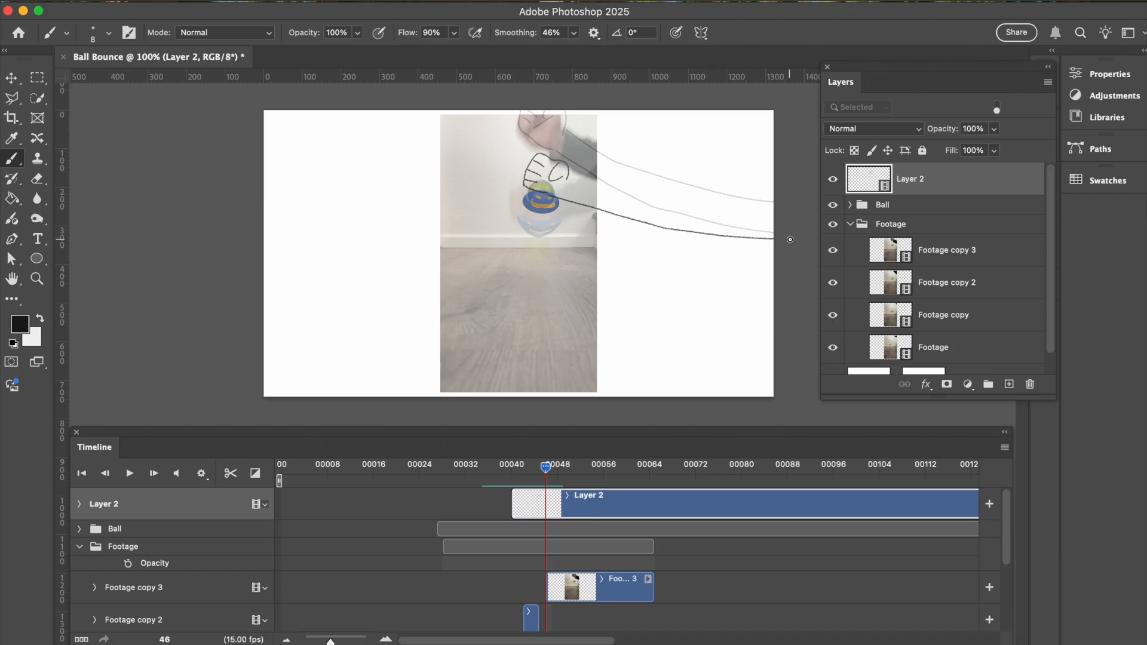
mouse_move(565, 182)
left_mouse_down()
mouse_move(666, 203)
mouse_move(801, 206)
left_mouse_up()
Step: Draw the hand around the ball and the arm lines on frame 47
key("End")
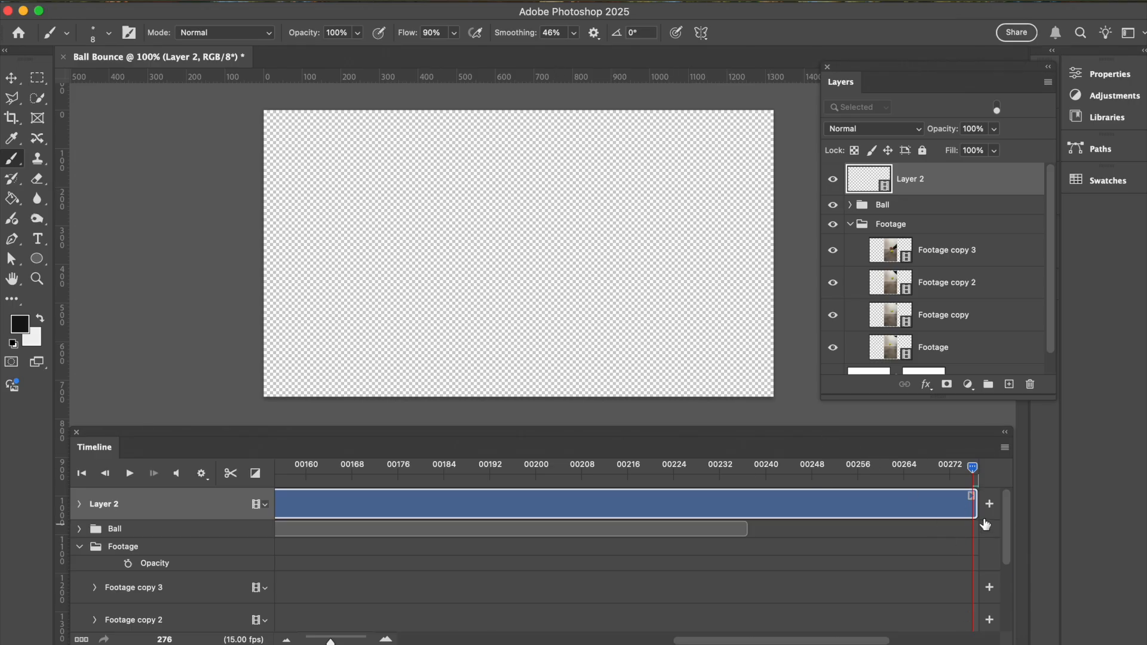
left_click_drag(976, 487, 383, 494)
key("Right")
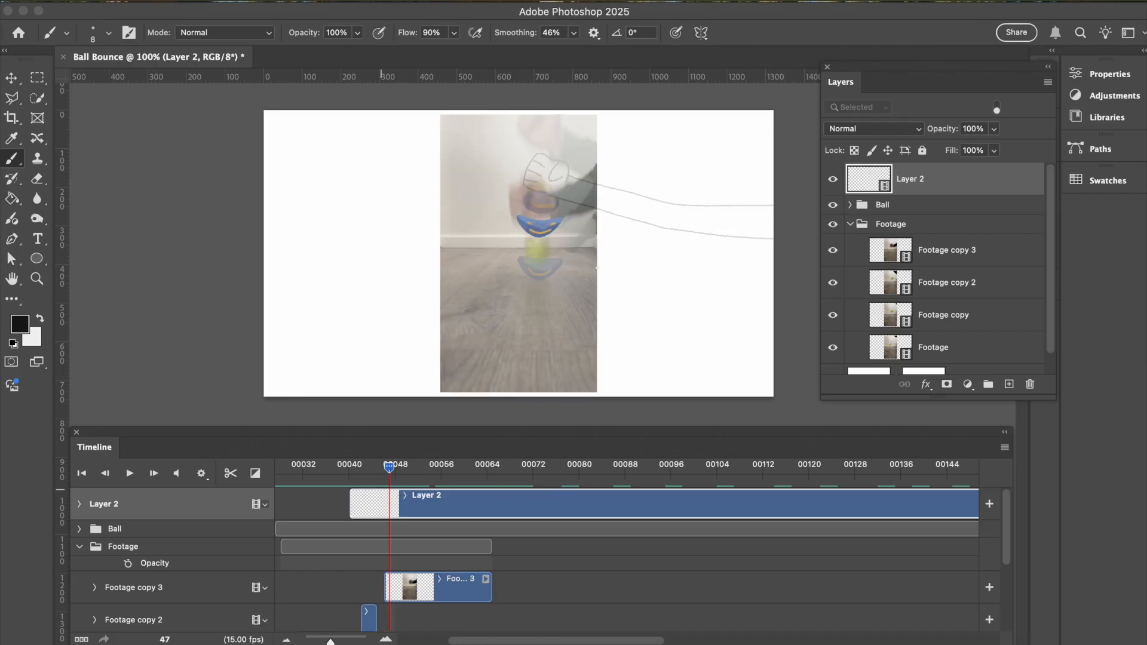
left_click(516, 219)
mouse_move(518, 221)
left_mouse_down()
mouse_move(519, 188)
mouse_move(539, 181)
mouse_move(557, 197)
mouse_move(782, 185)
left_mouse_up()
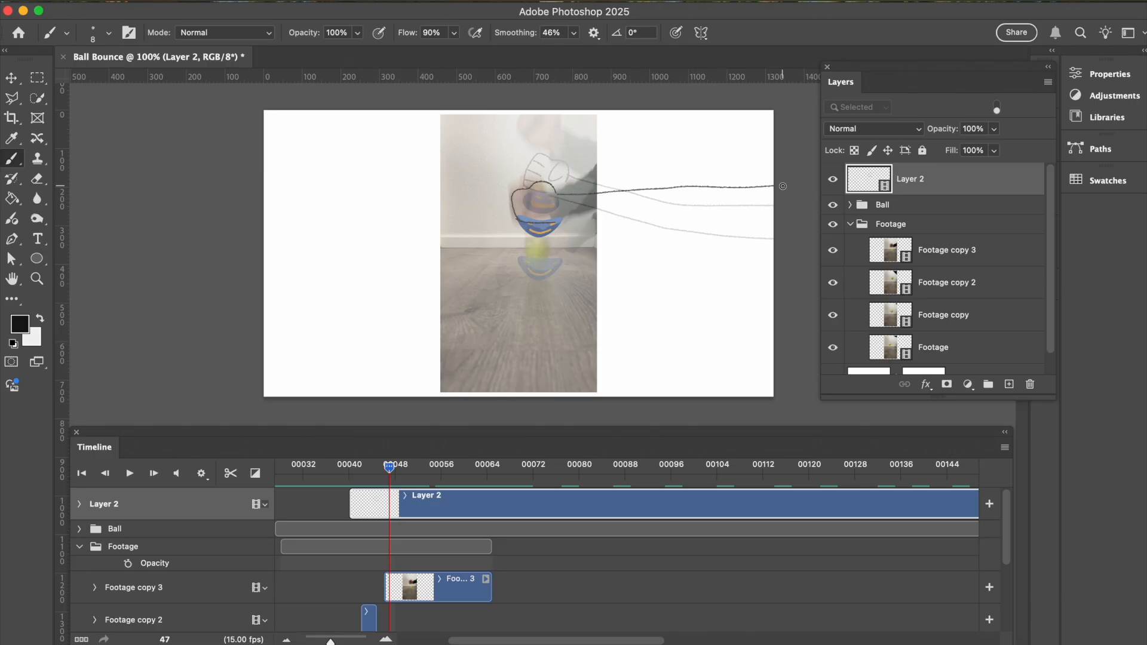
left_click_drag(562, 220, 810, 226)
Step: Trace the fist and the arm lines on frame 49
key("Right")
key("Right")
mouse_move(528, 231)
left_mouse_down()
mouse_move(548, 266)
mouse_move(788, 248)
left_mouse_up()
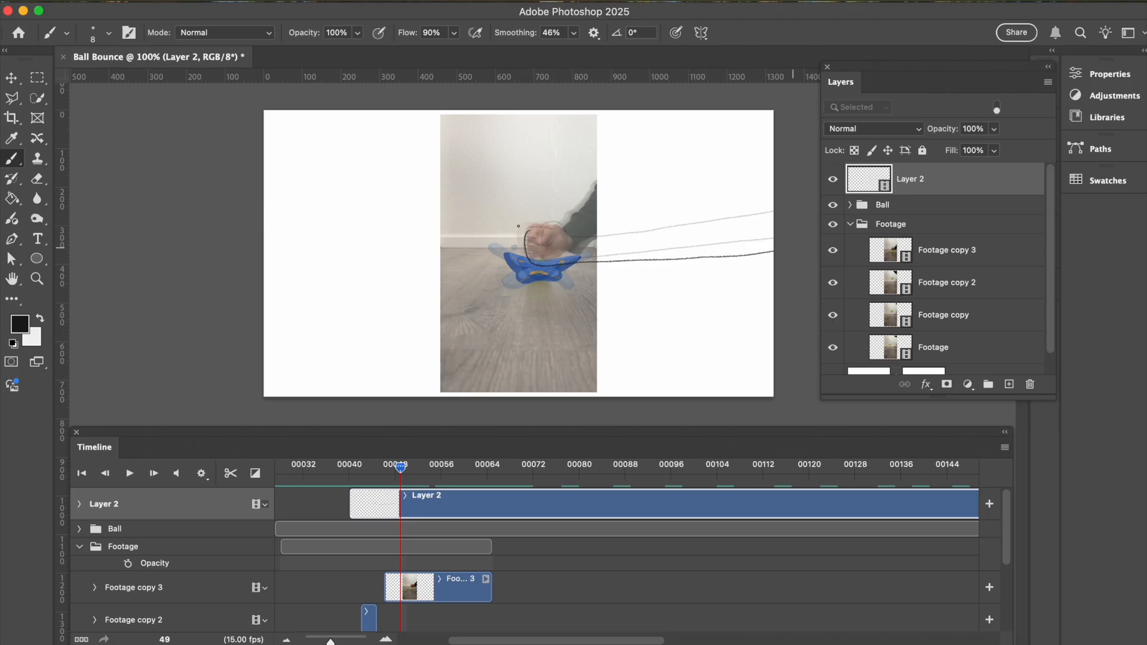
left_click_drag(545, 225, 561, 235)
mouse_move(531, 260)
left_mouse_down()
mouse_move(564, 260)
mouse_move(564, 236)
mouse_move(793, 219)
left_mouse_up()
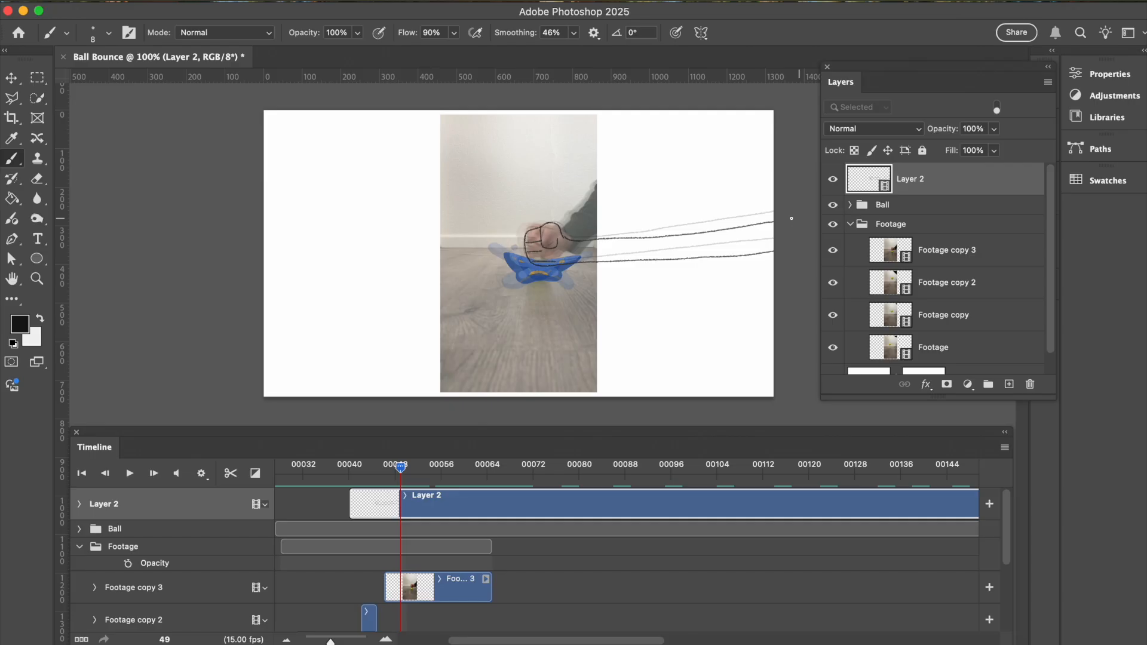
Step: Select the frame 49 drawing of the fist and arm, deselect, and paste it in place on frame 50
left_click(864, 179, "super")
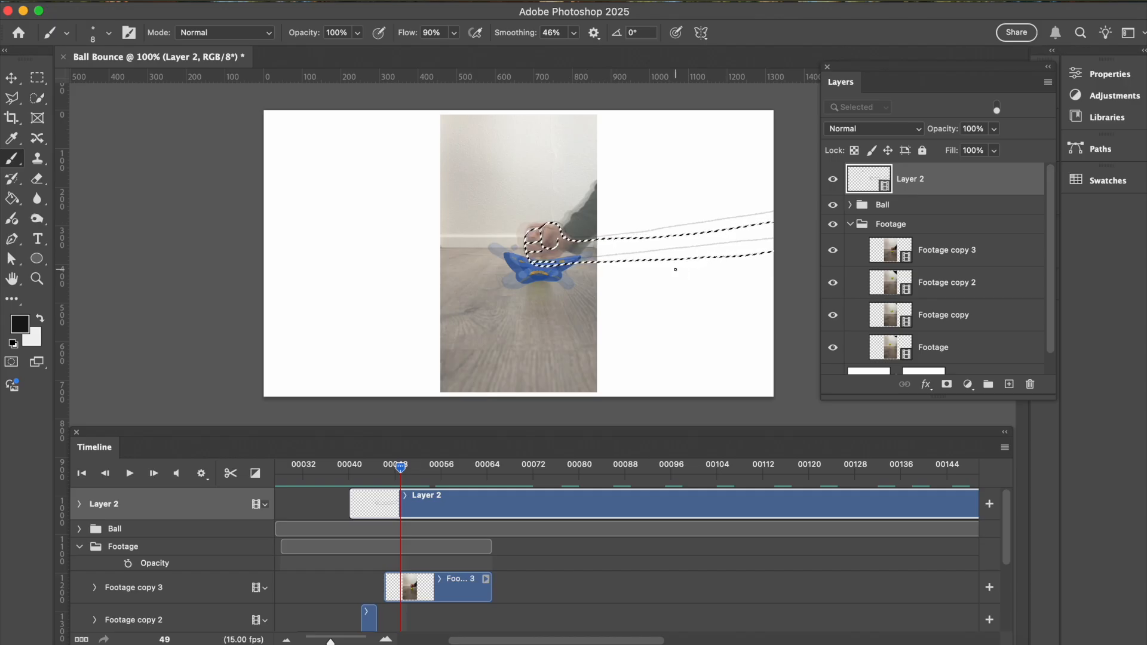
key("Right")
key("super+d")
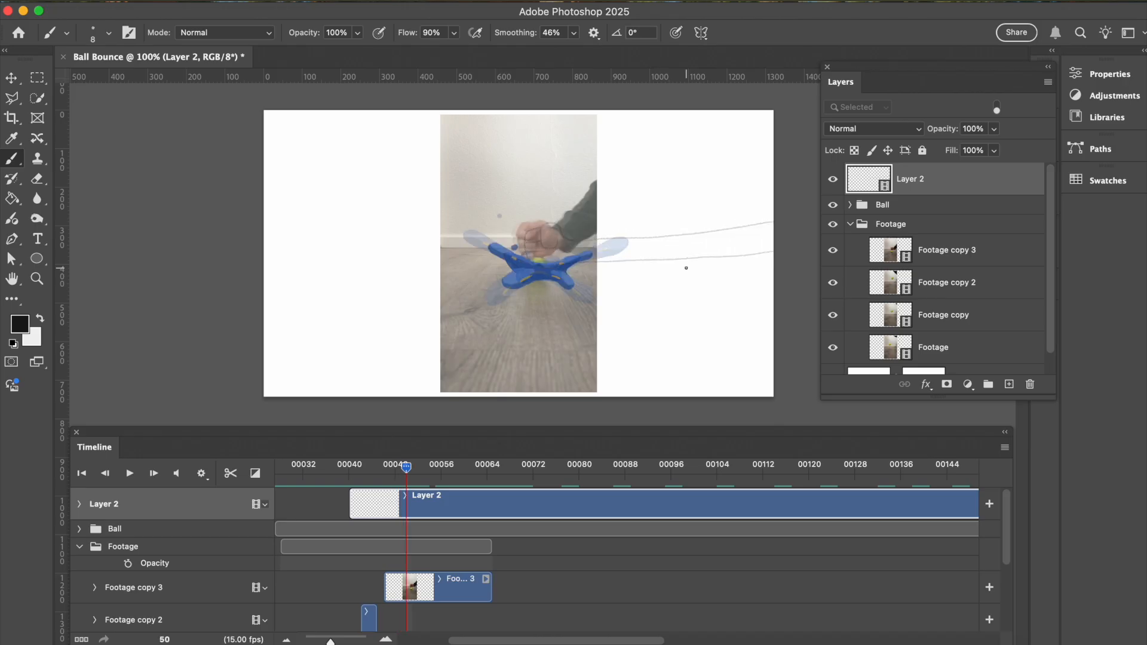
left_click(164, 0)
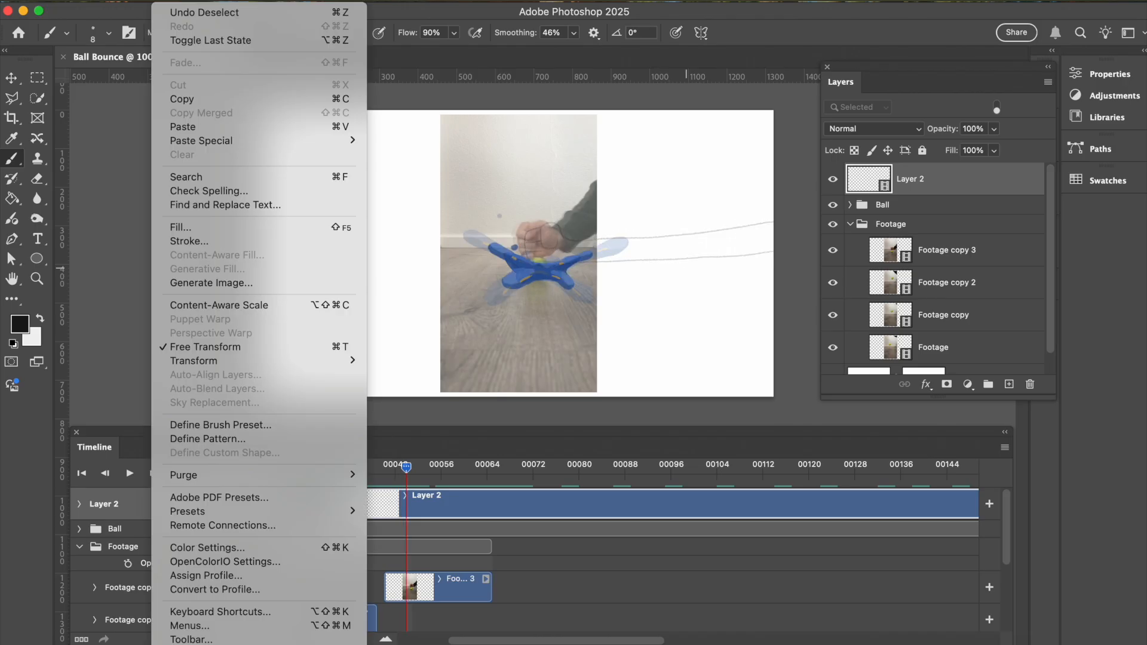
mouse_move(204, 141)
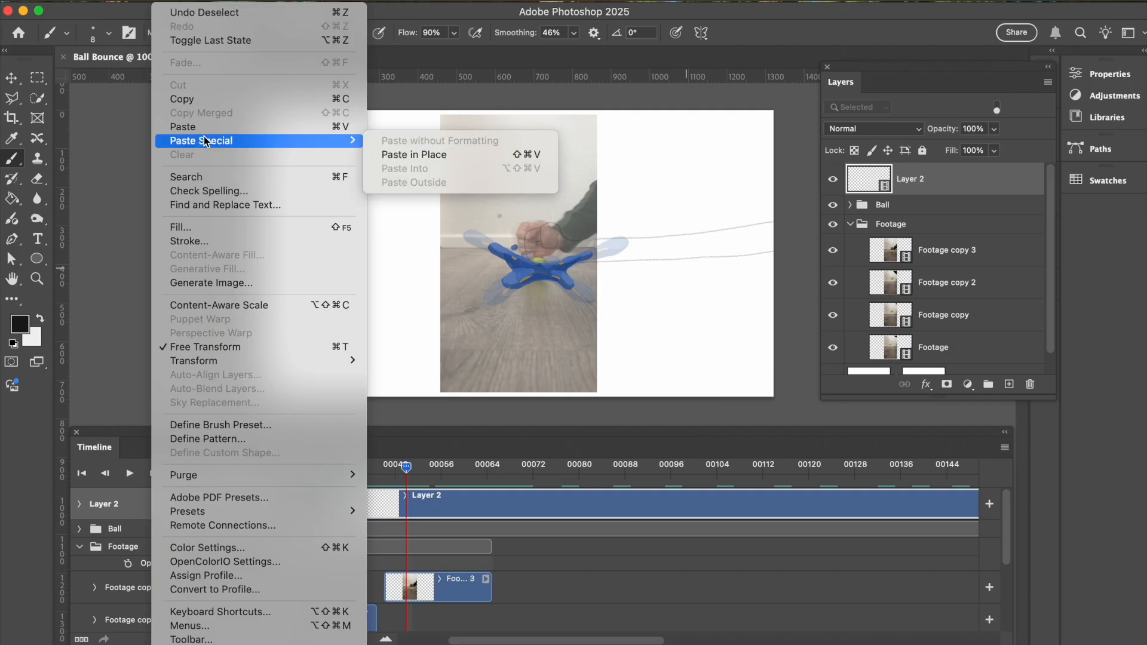
left_click(414, 157)
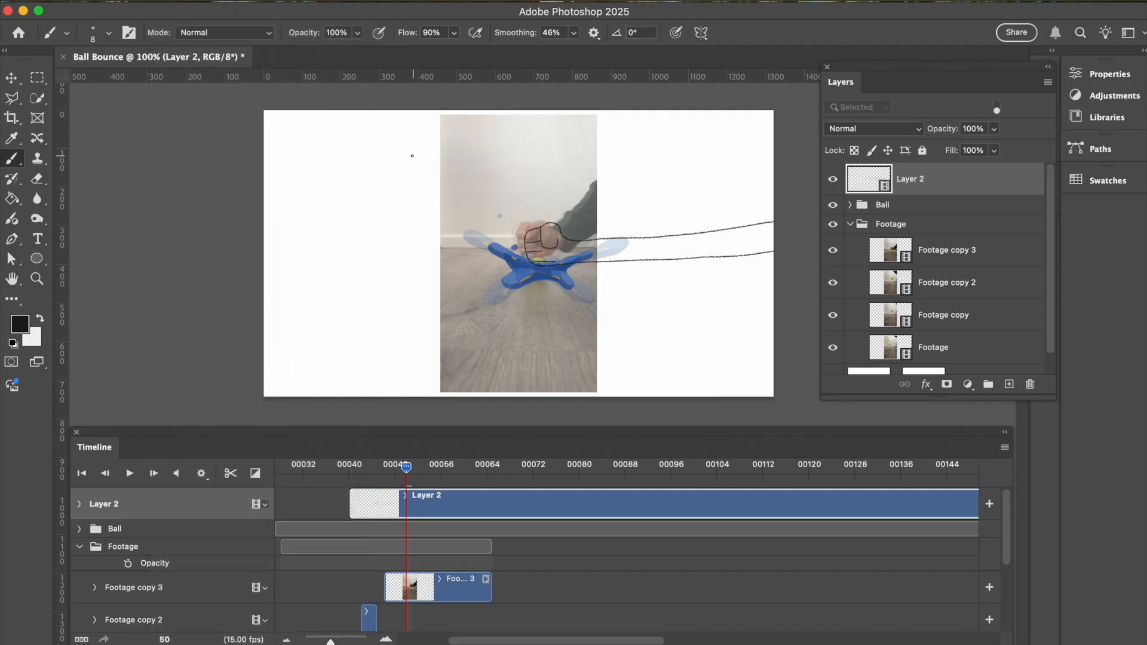
Step: Paste the same fist and arm drawing in place on each of frames 51 to 54
key("Right")
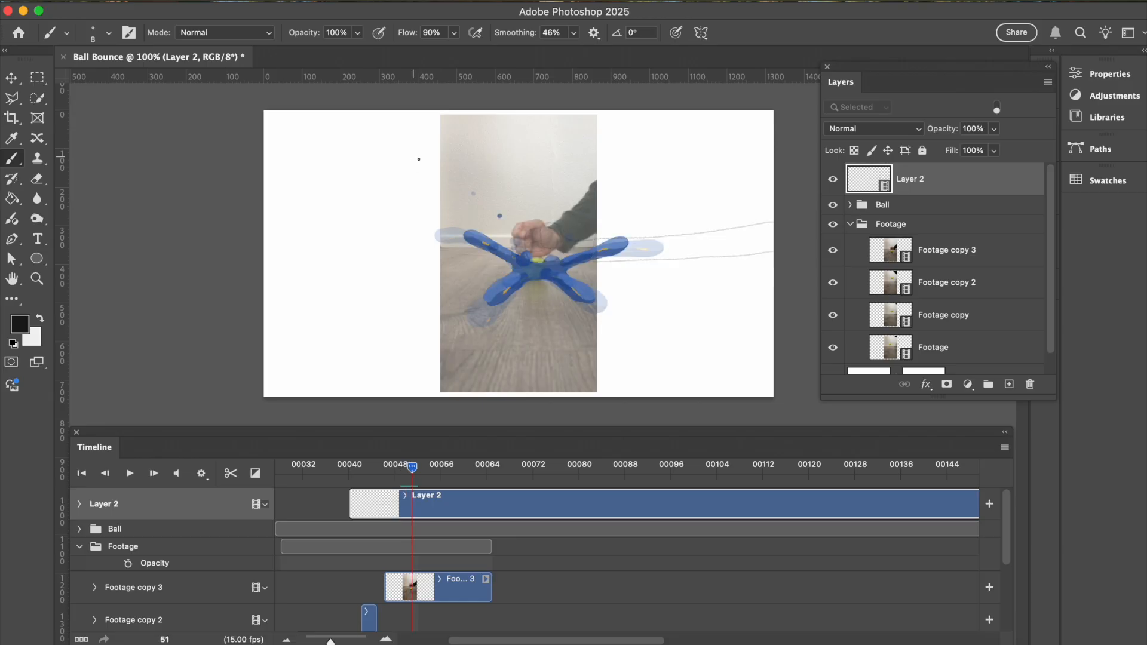
left_click(187, 3)
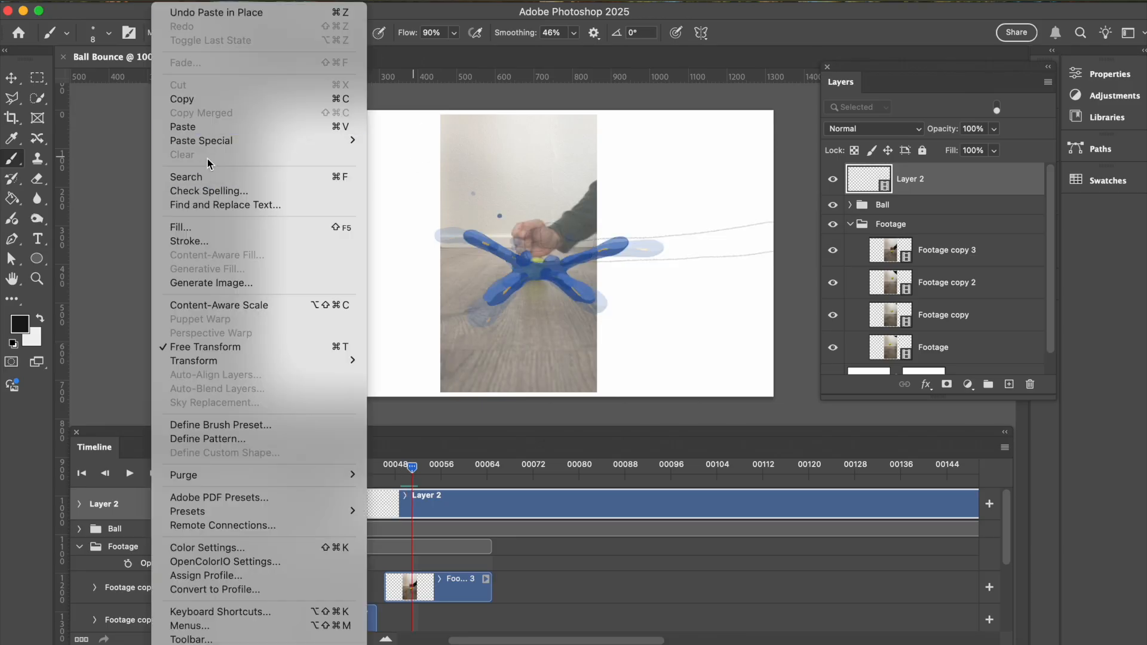
mouse_move(209, 141)
left_click(405, 154)
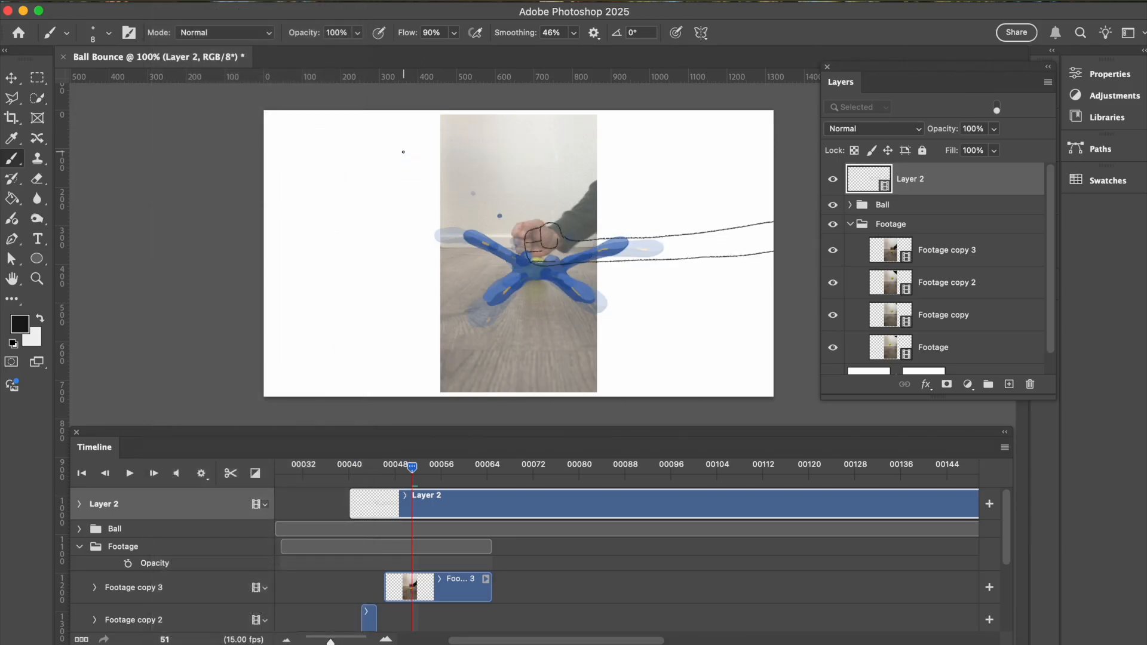
key("Right")
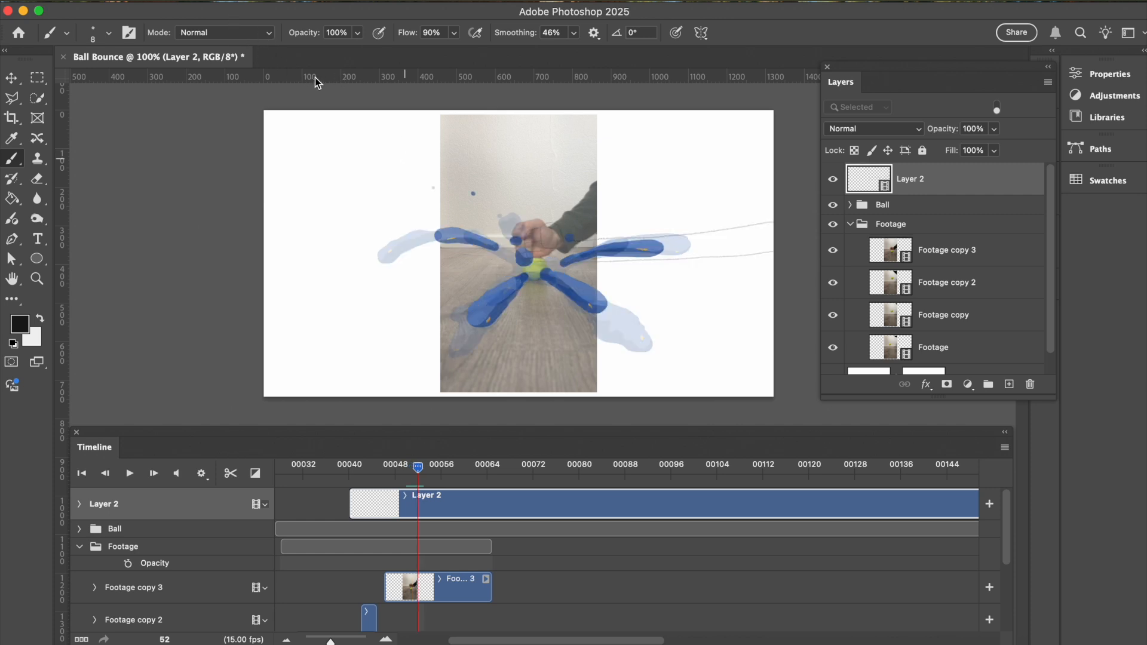
left_click(186, 5)
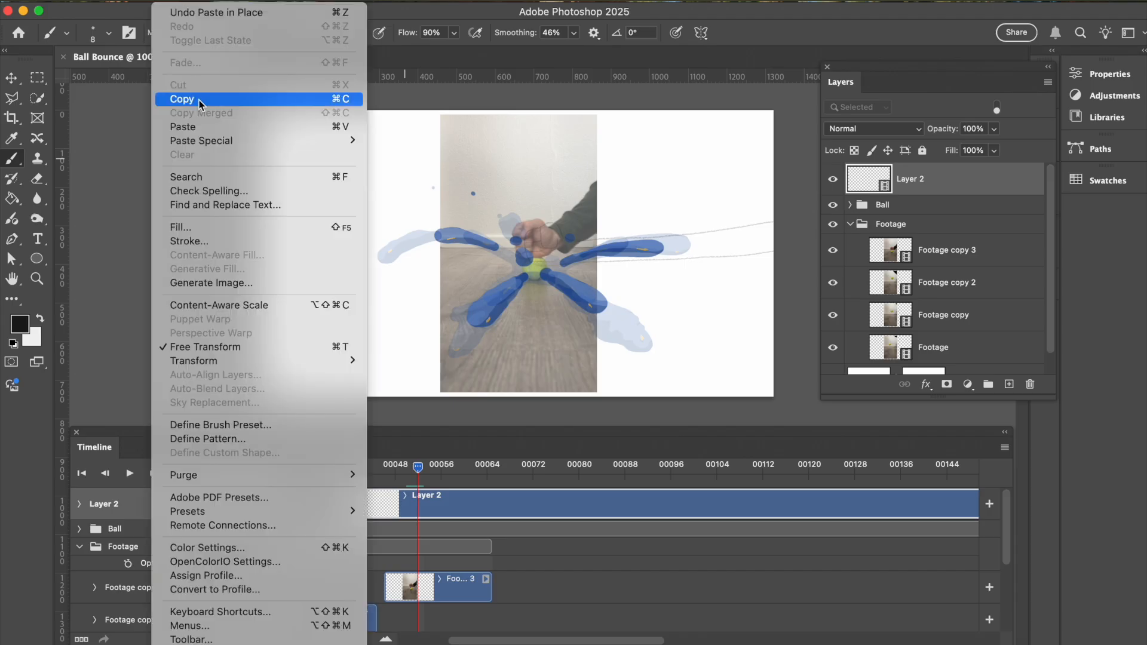
mouse_move(268, 140)
left_click(445, 155)
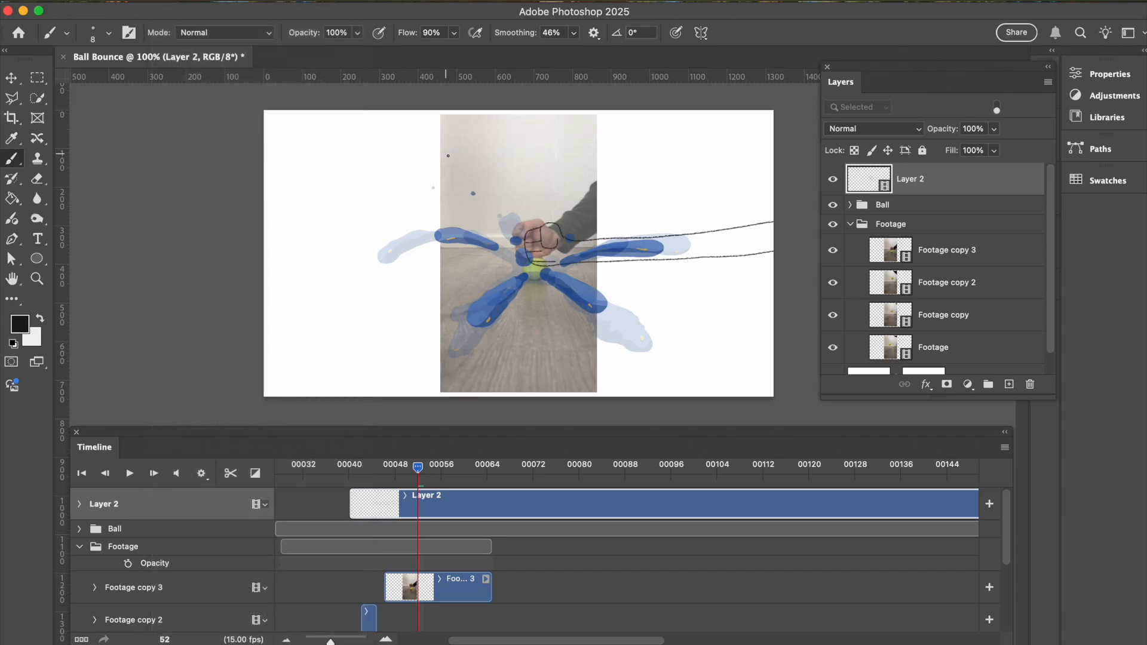
key("Right")
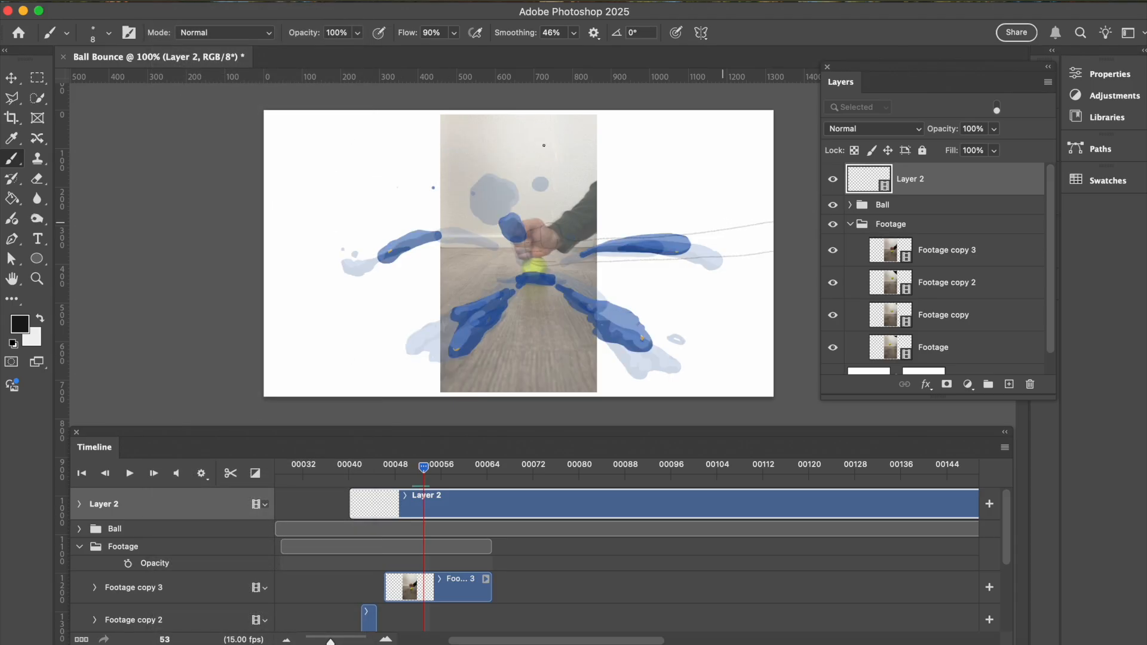
left_click(186, 5)
mouse_move(269, 140)
left_click(418, 155)
key("Right")
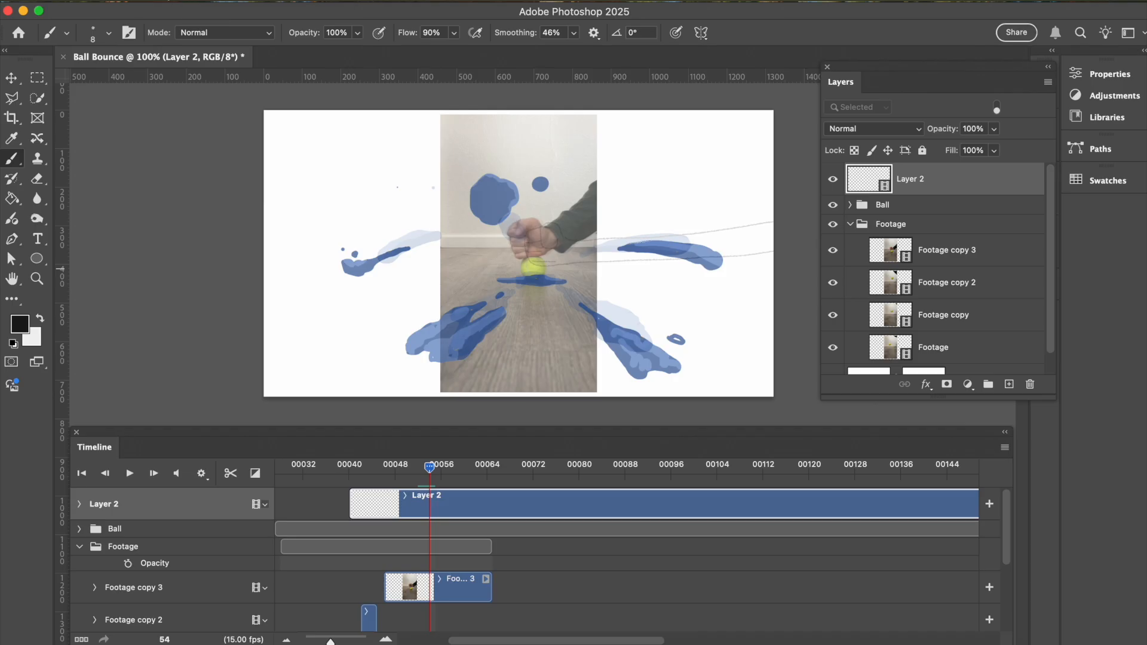
left_click(175, 1)
mouse_move(200, 141)
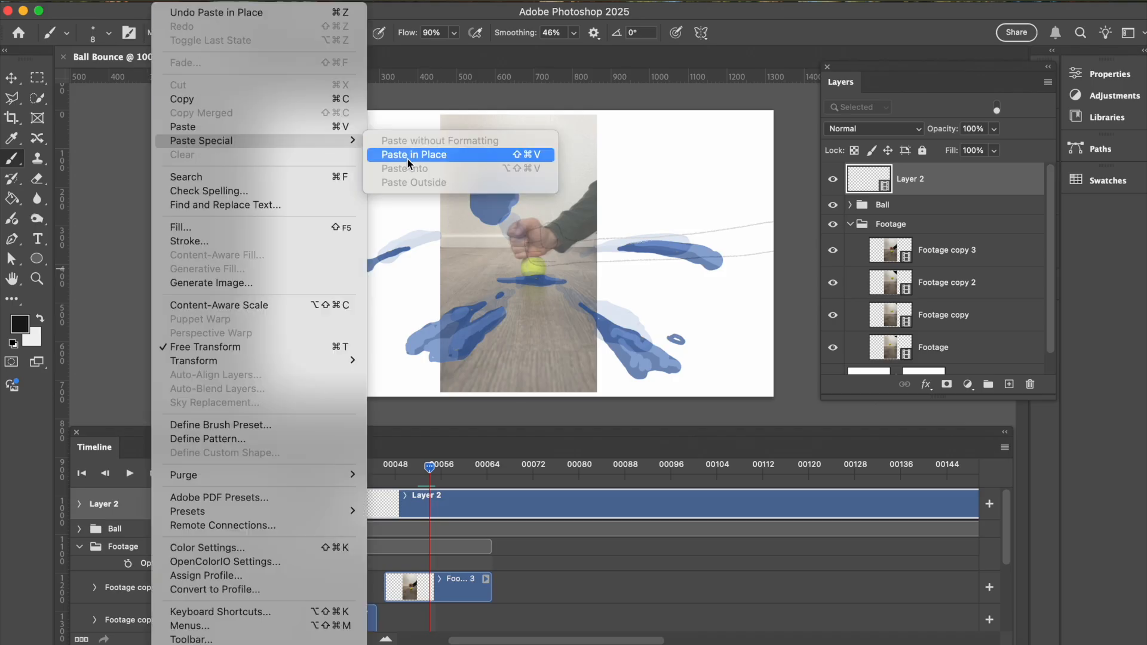
left_click(412, 155)
Step: Disable onion skins and hide the Footage group
key("Right")
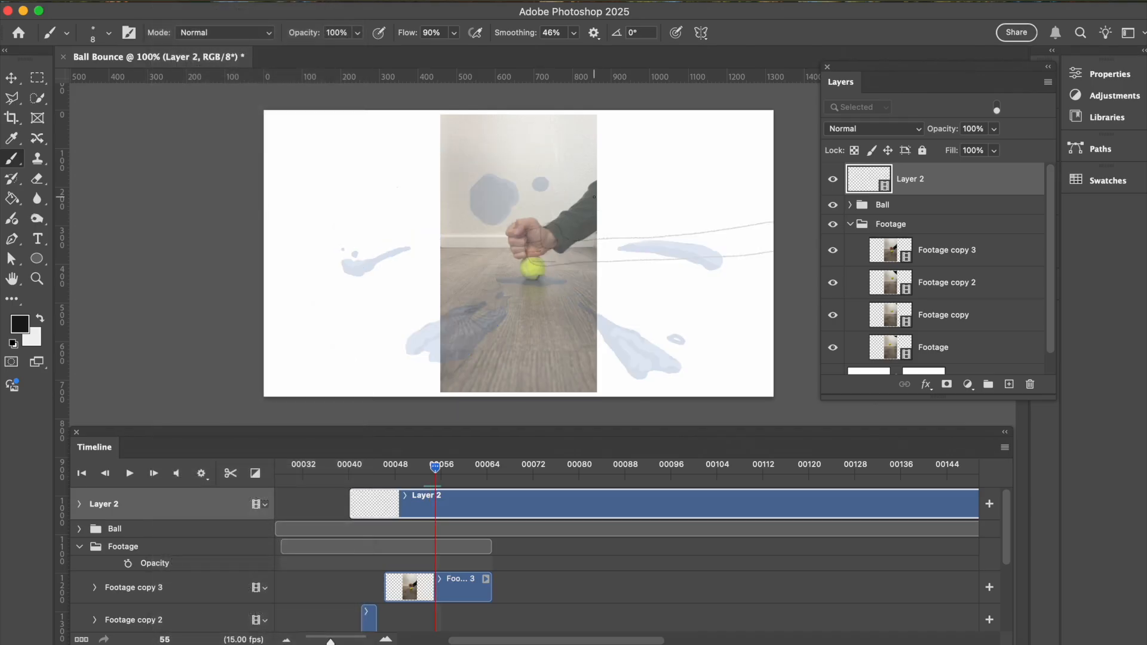
left_click(1005, 452)
left_click(944, 544)
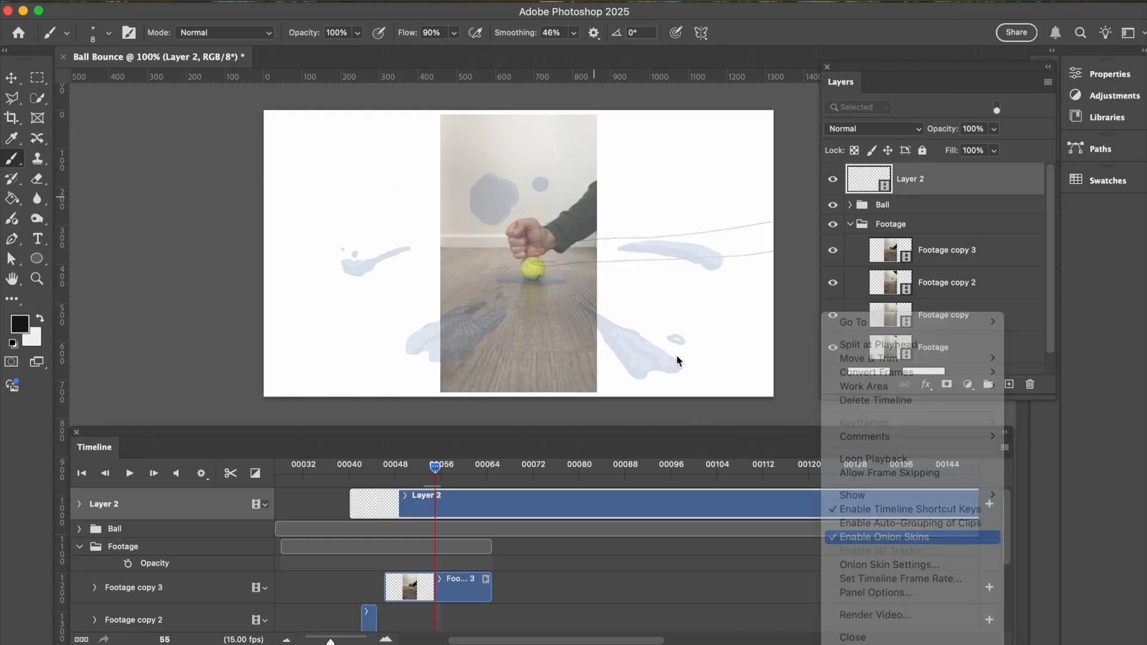
left_click_drag(438, 466, 337, 466)
left_click(831, 225)
Step: Play back the animation from around frame 34 to review the ball and arm
key("space")
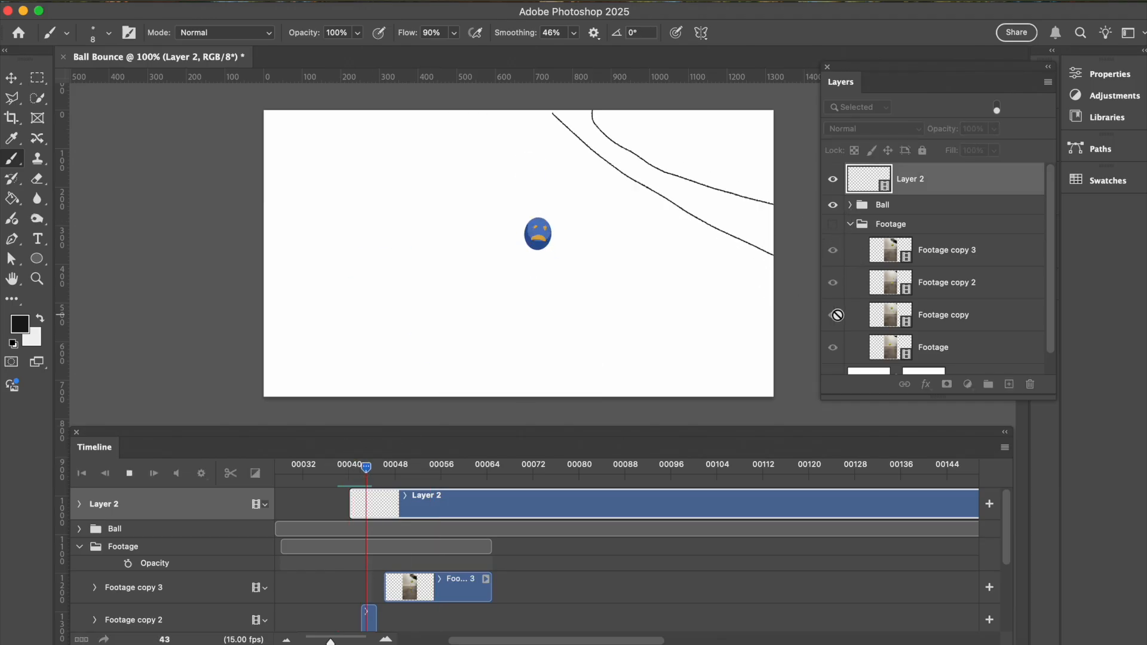
key("space")
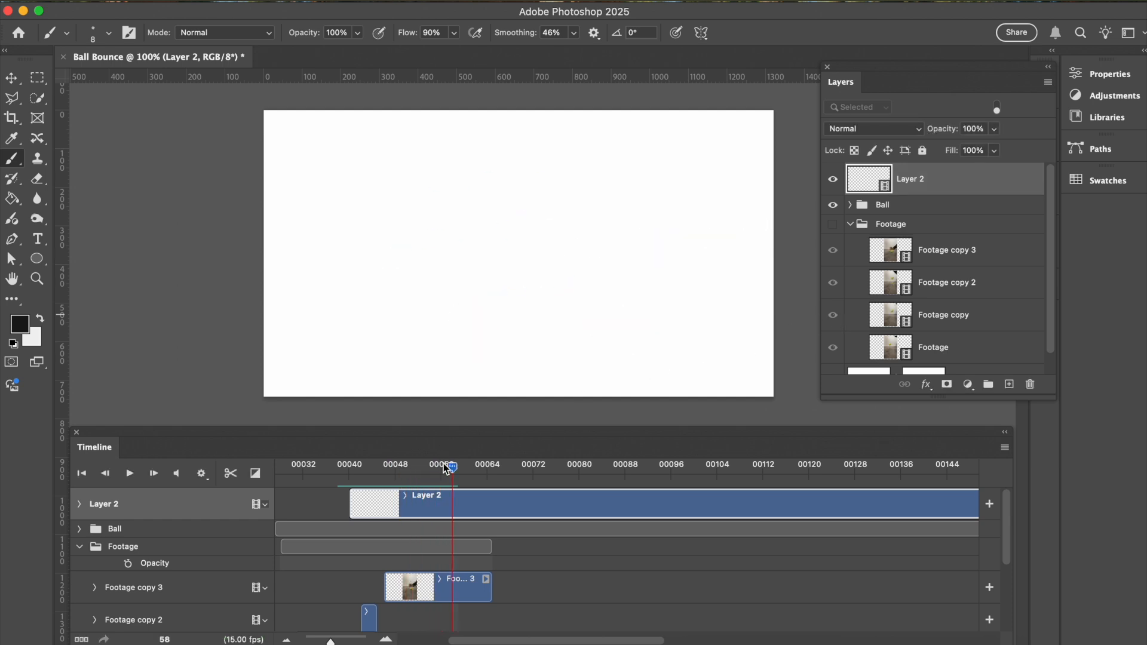
left_click_drag(455, 472, 287, 472)
key("space")
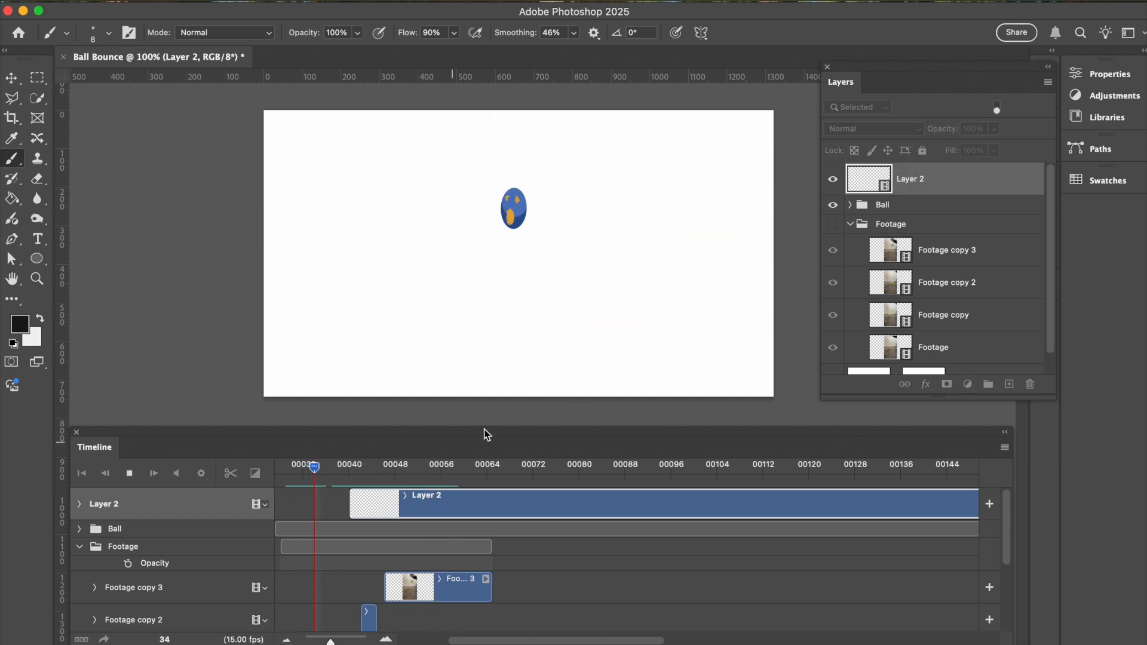
key("space")
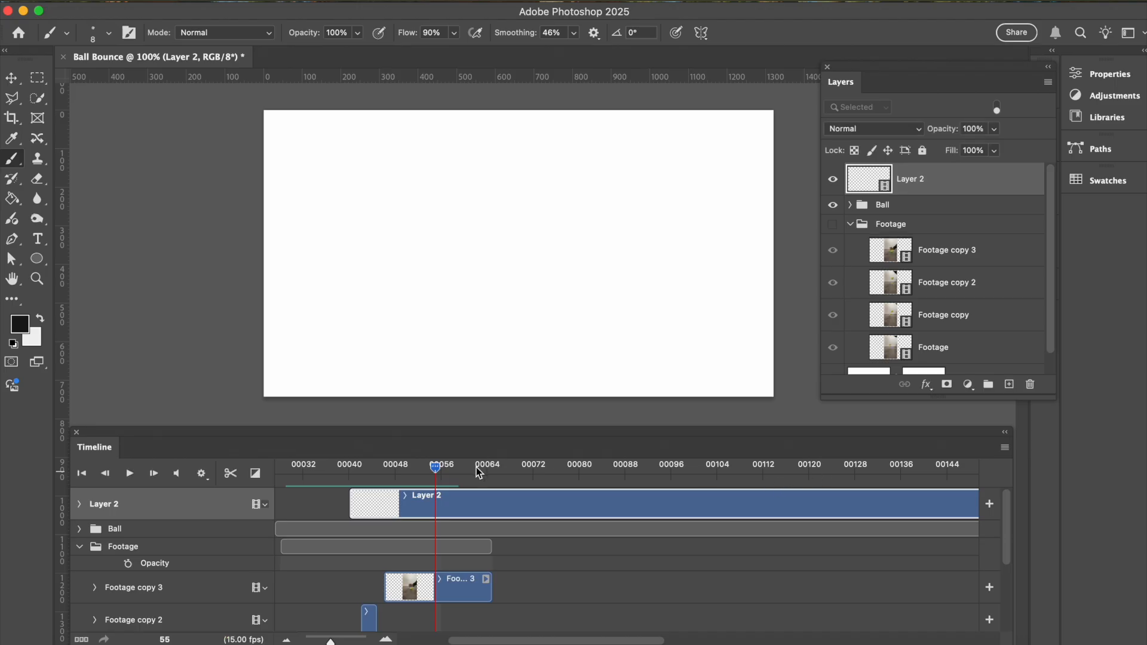
left_click_drag(438, 472, 325, 473)
key("space")
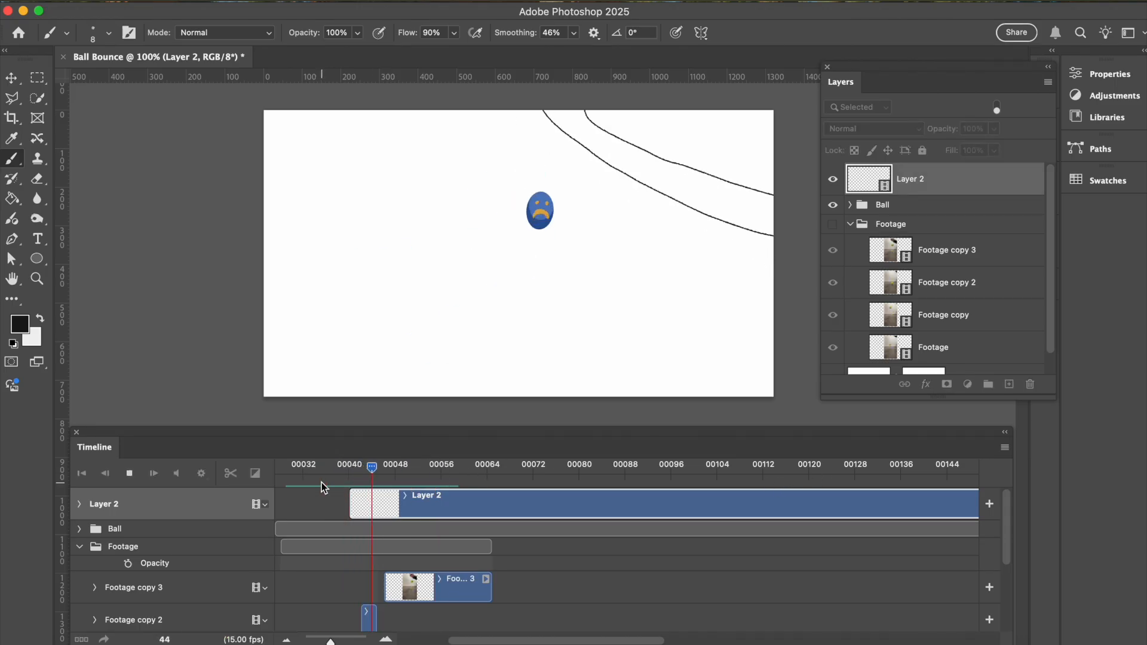
left_click(321, 482)
key("space")
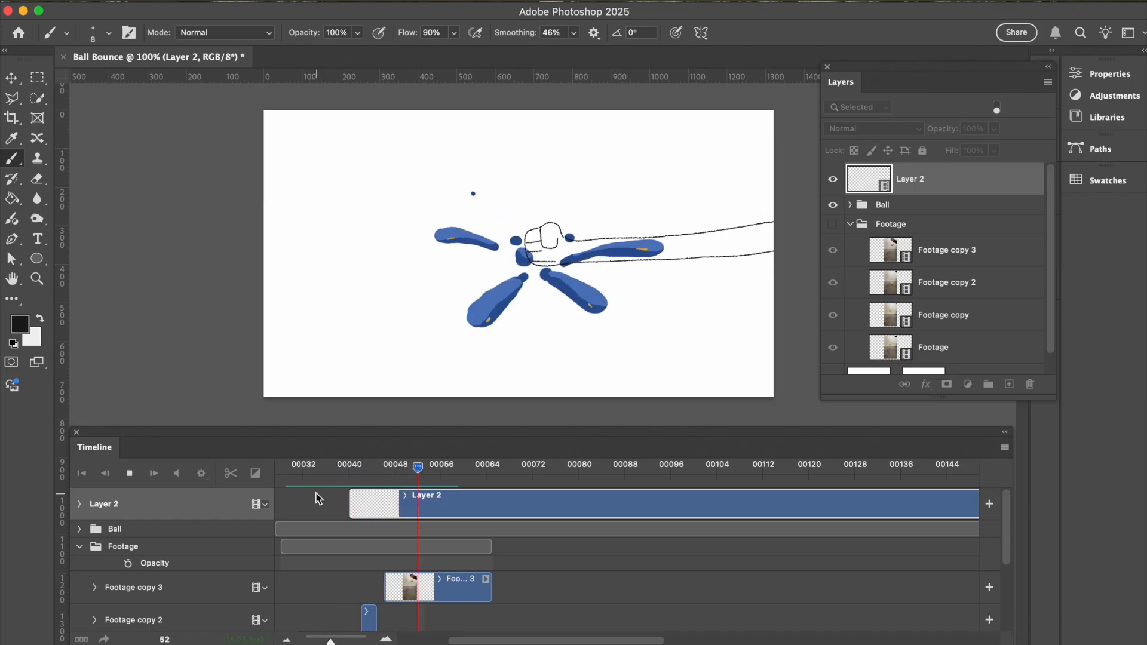
Step: Rename Layer 2 as Hand
double_click(910, 180)
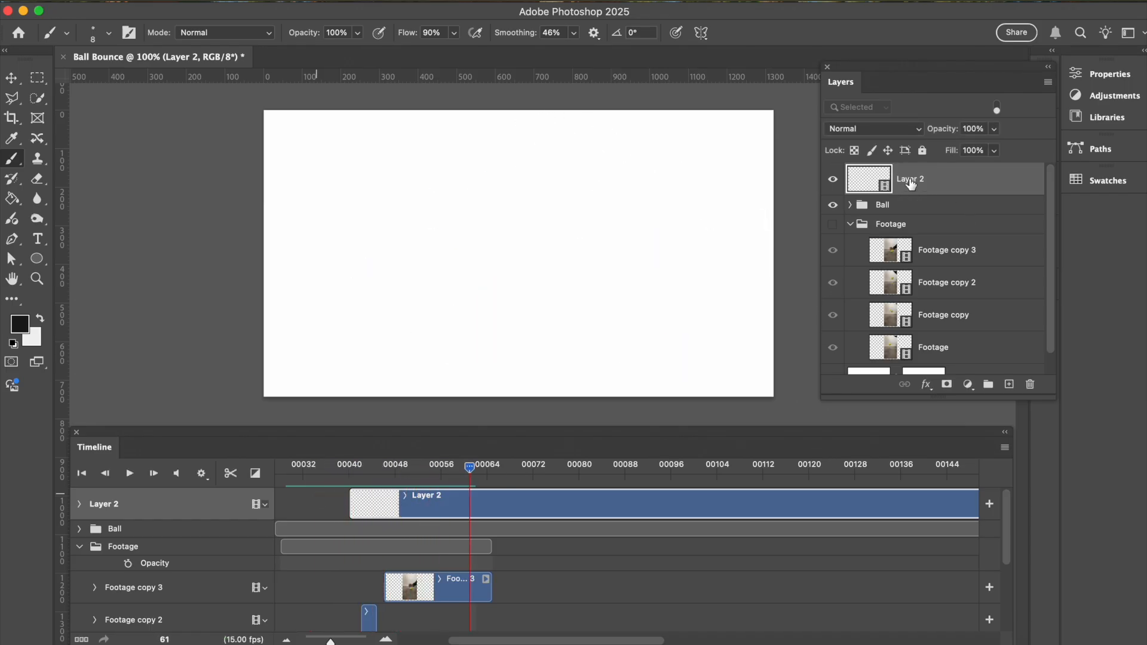
type("Hand")
key("Return")
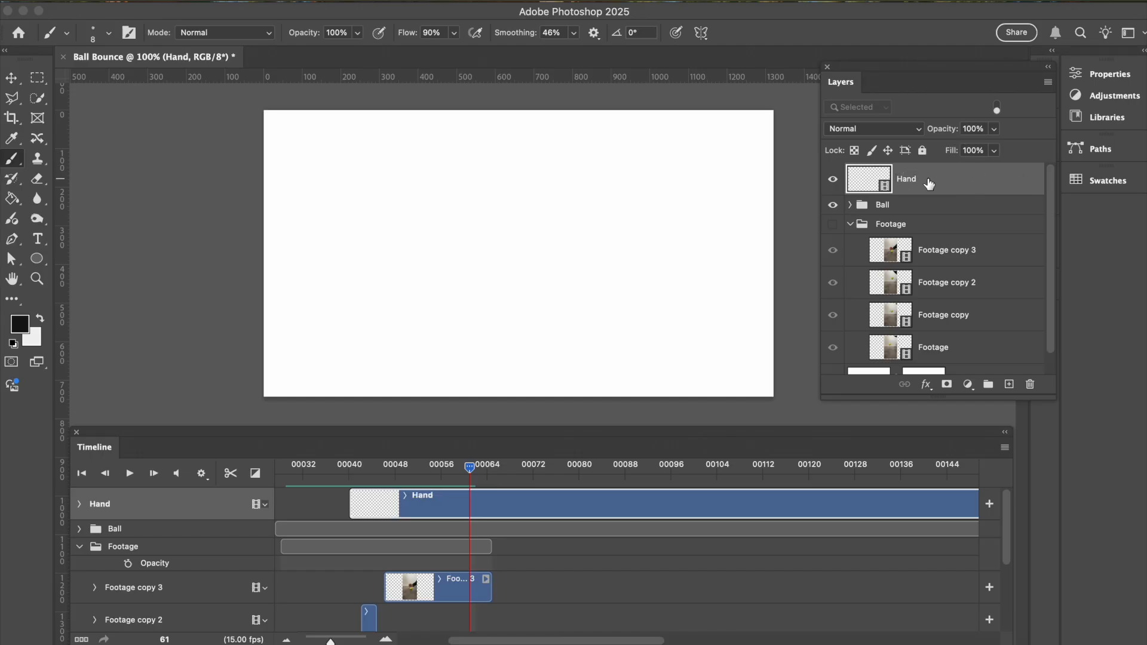
Step: At frame 46, add a new blank video layer and move it below the Hand layer
key("Left")
key("Left")
key("Left")
key("Left")
key("Left")
key("Left")
key("Left")
key("Left")
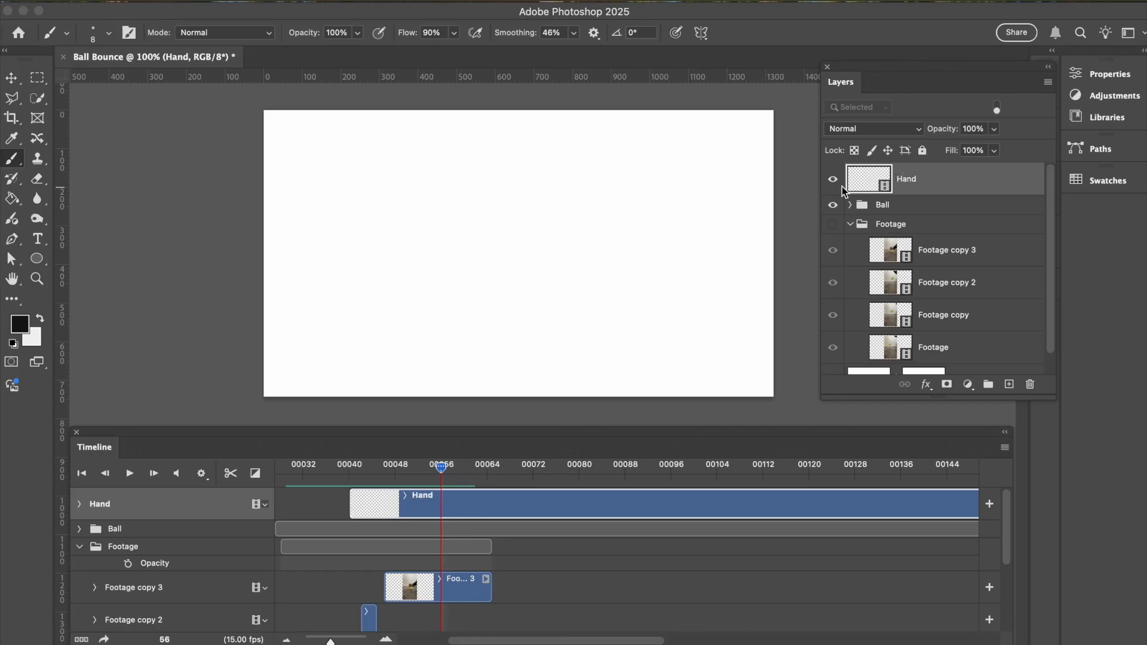
key("Left")
key("Left")
key("Left")
key("Left")
key("Left")
key("Left")
key("Left")
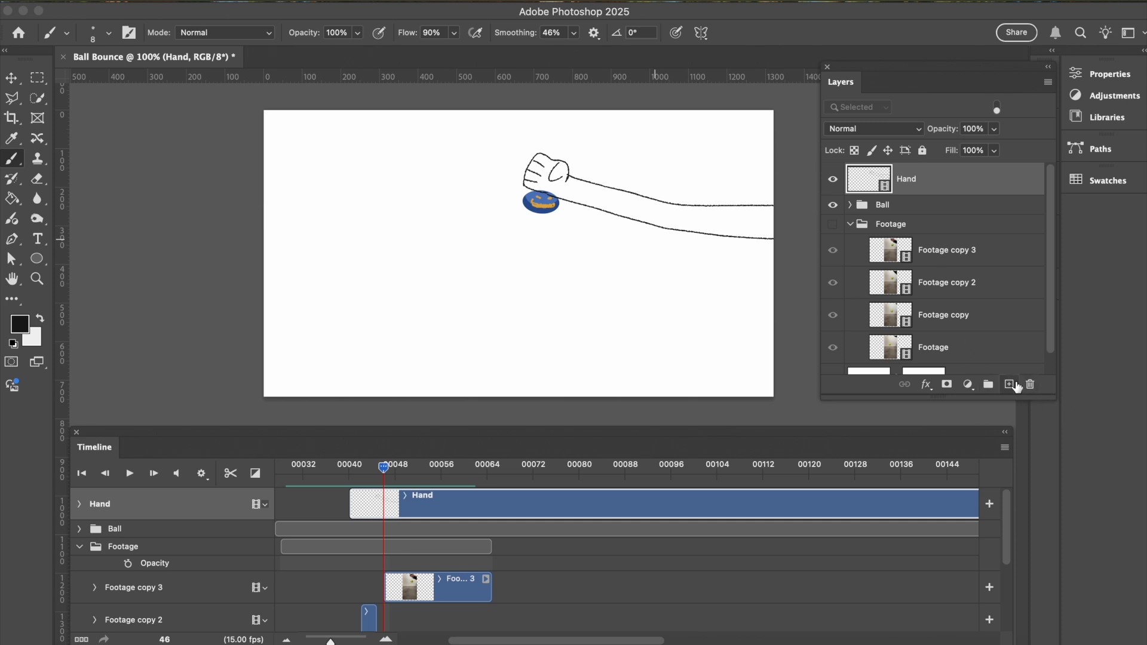
left_click(210, 1)
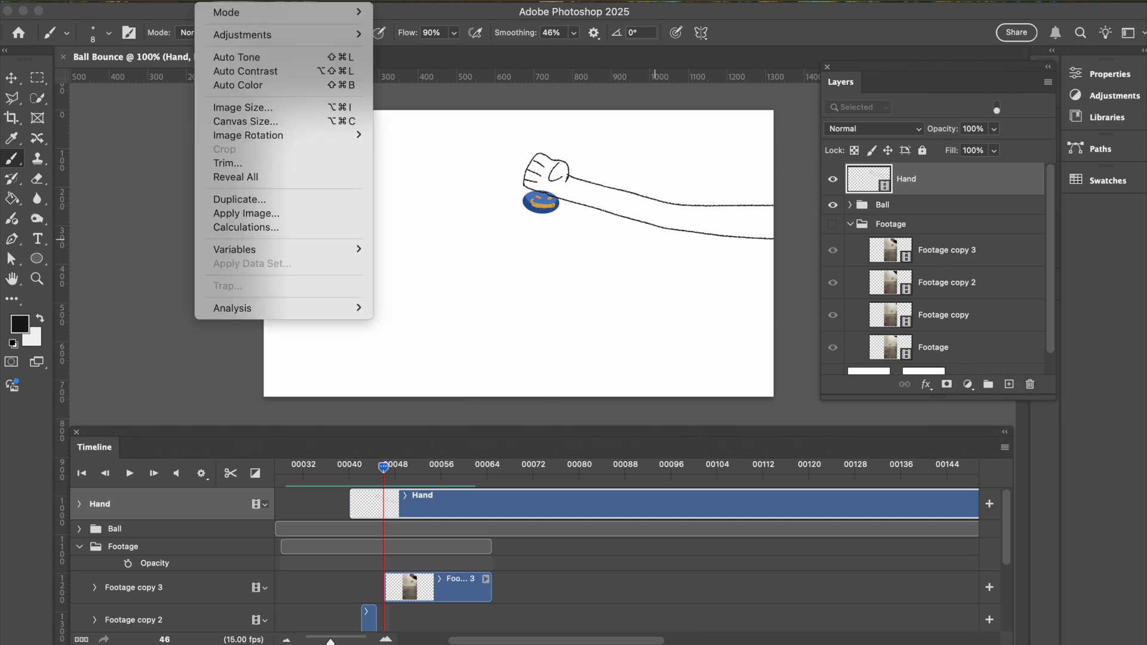
mouse_move(239, 141)
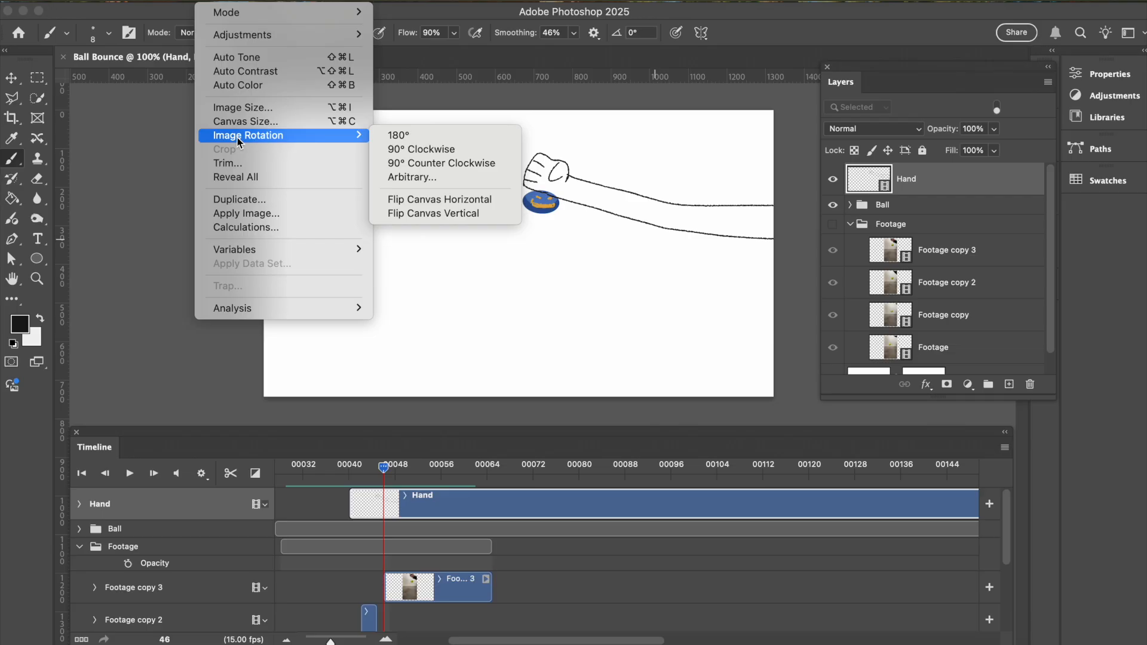
mouse_move(266, 1)
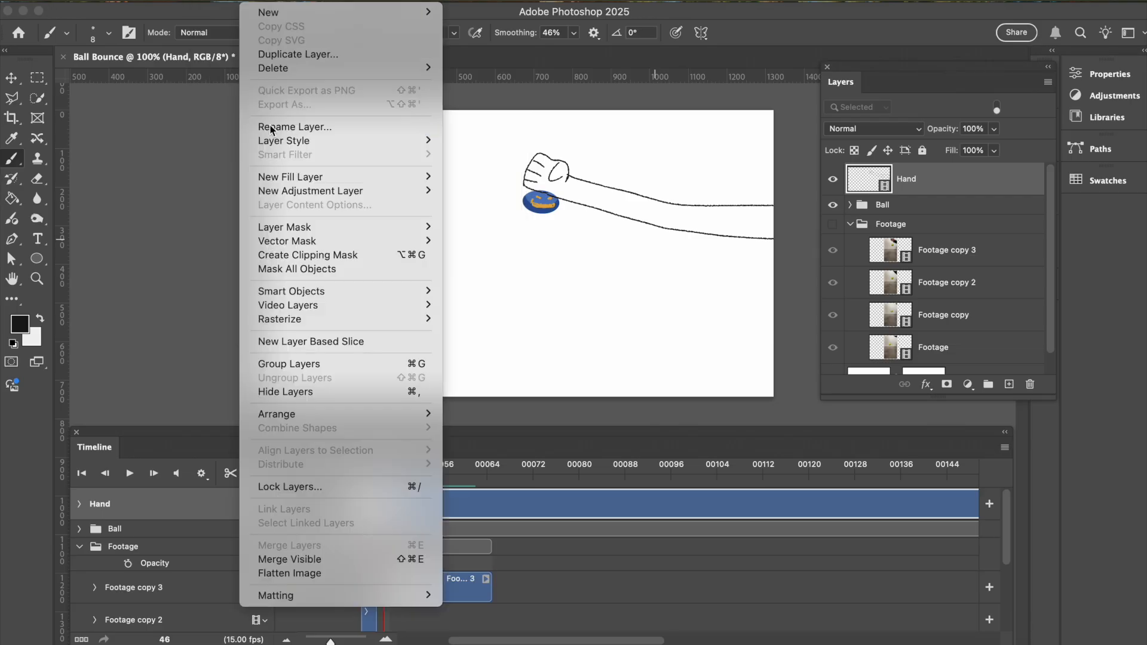
mouse_move(302, 305)
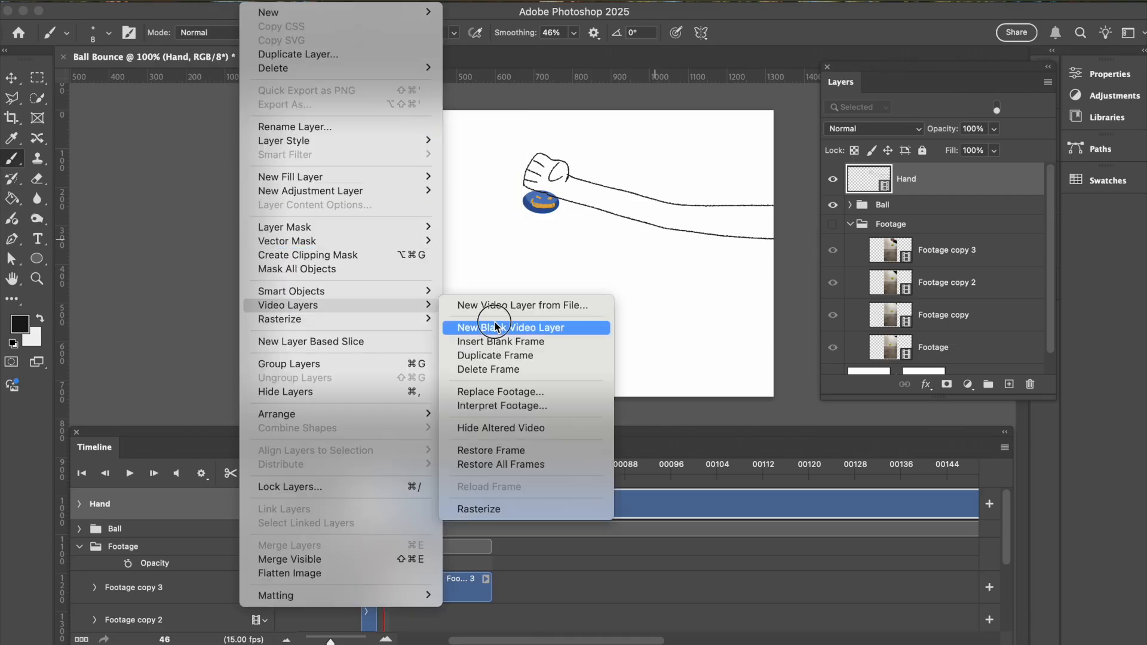
left_click(489, 327)
left_click_drag(945, 181, 935, 238)
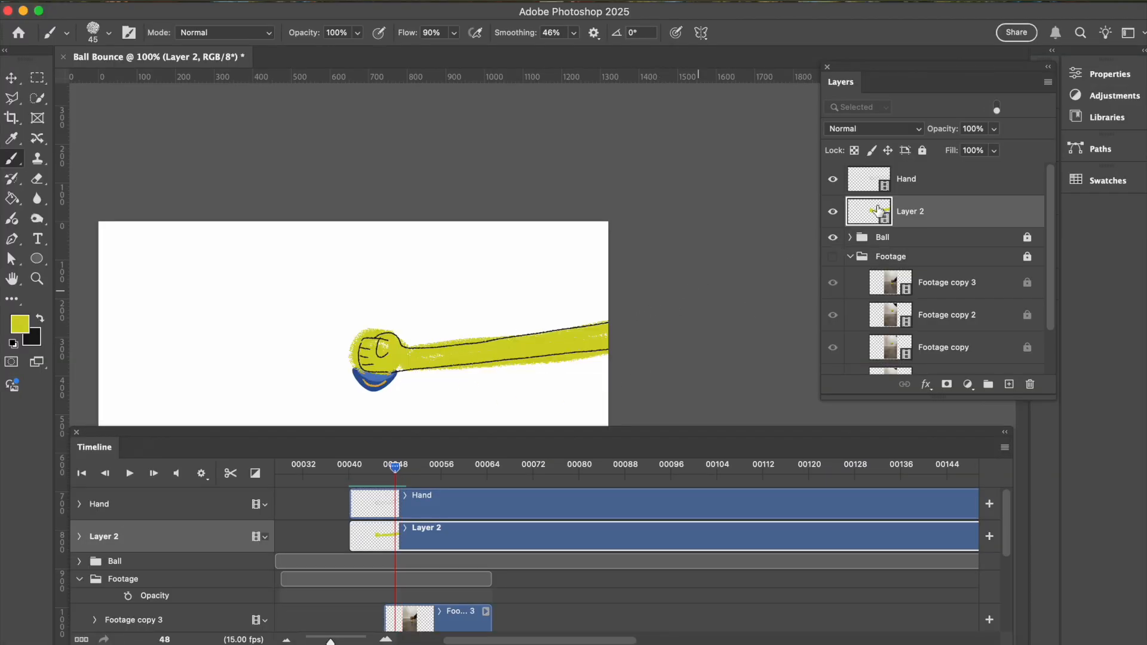
Step: Move Layer 2 below the Ball group so the ball sits over the painted arm
left_click(876, 212, "super")
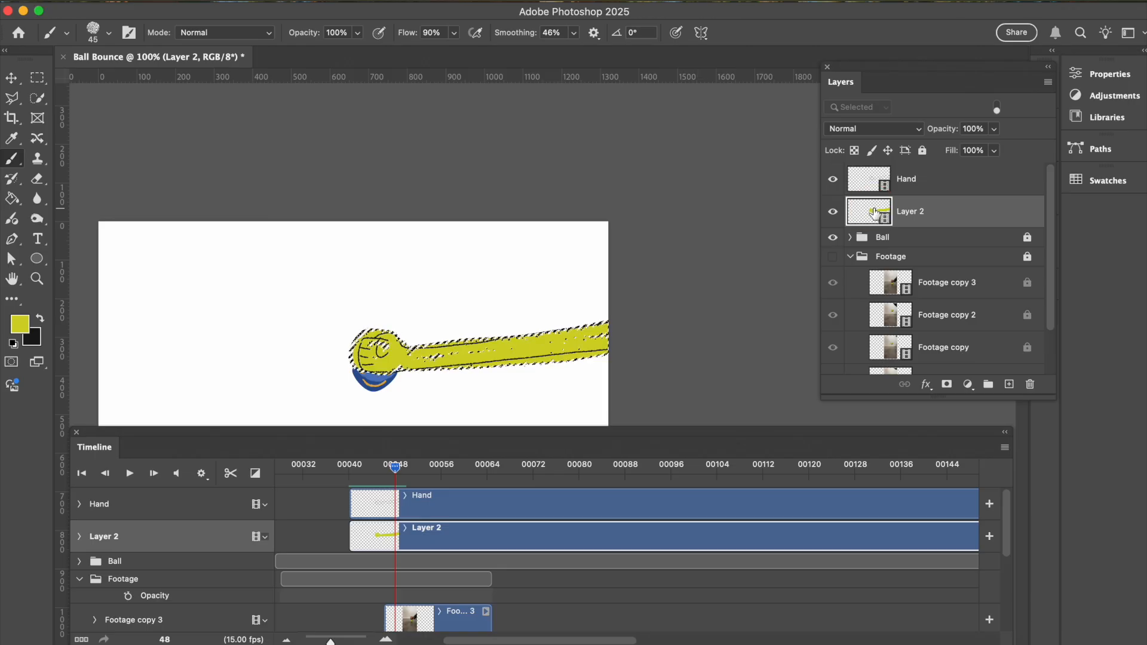
key("super+d")
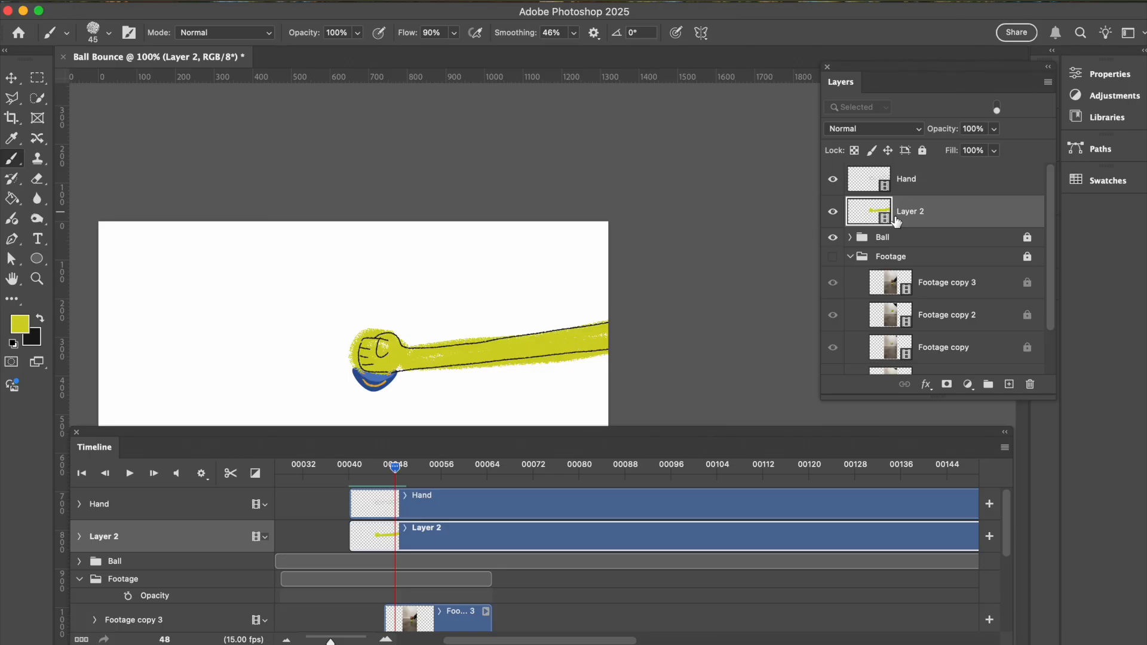
key("Right")
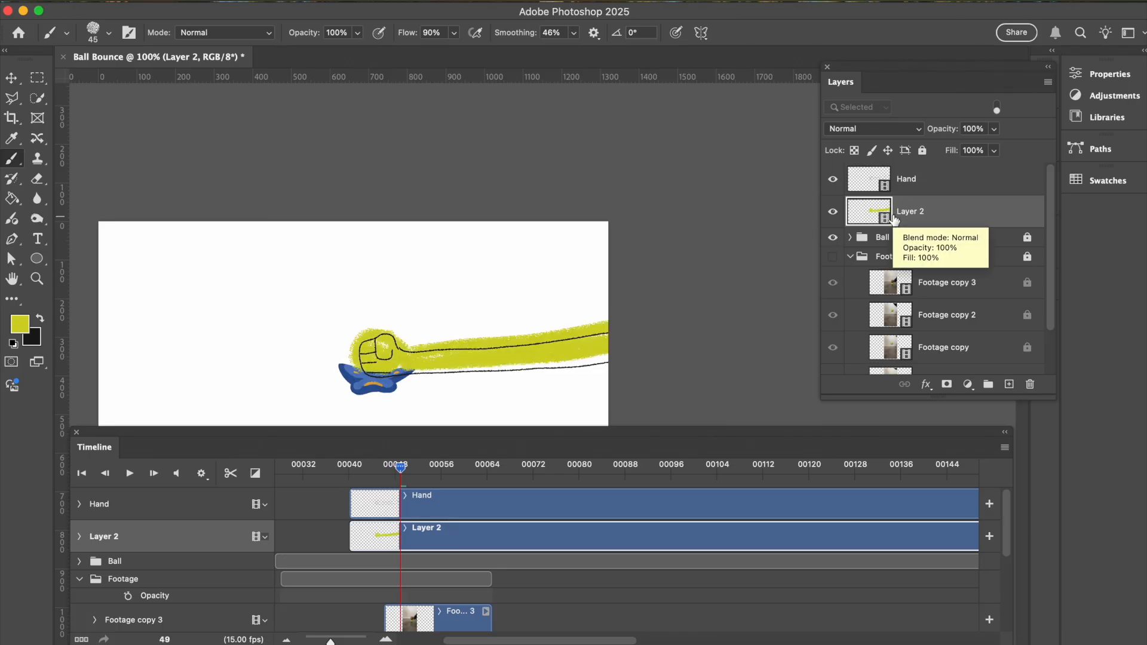
key("Right")
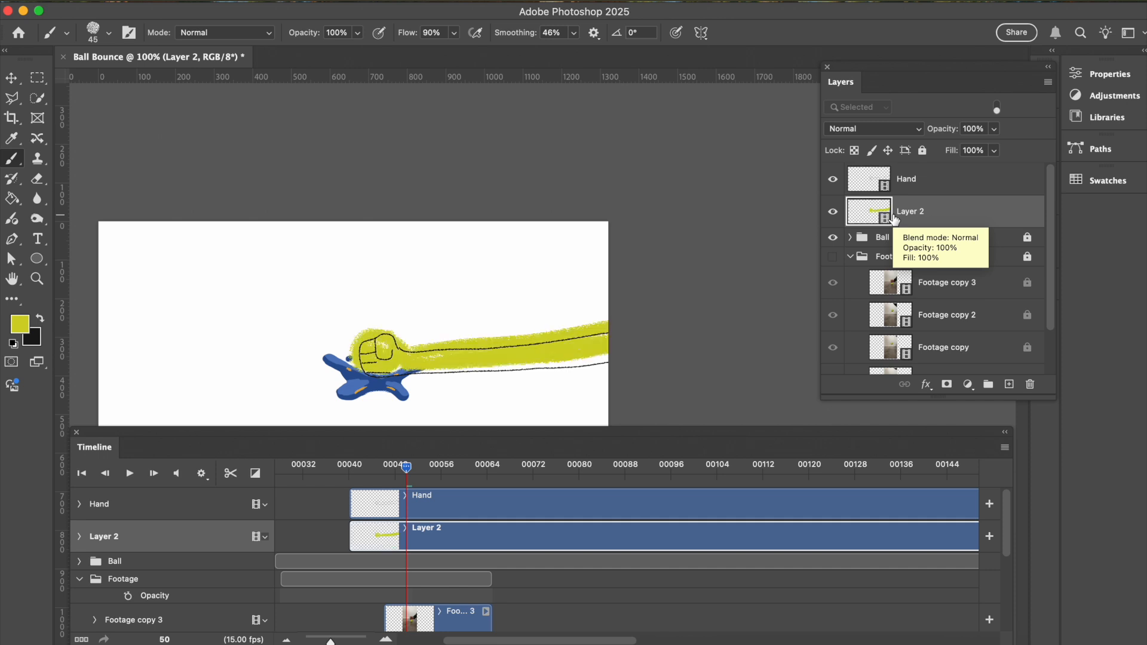
key("Right")
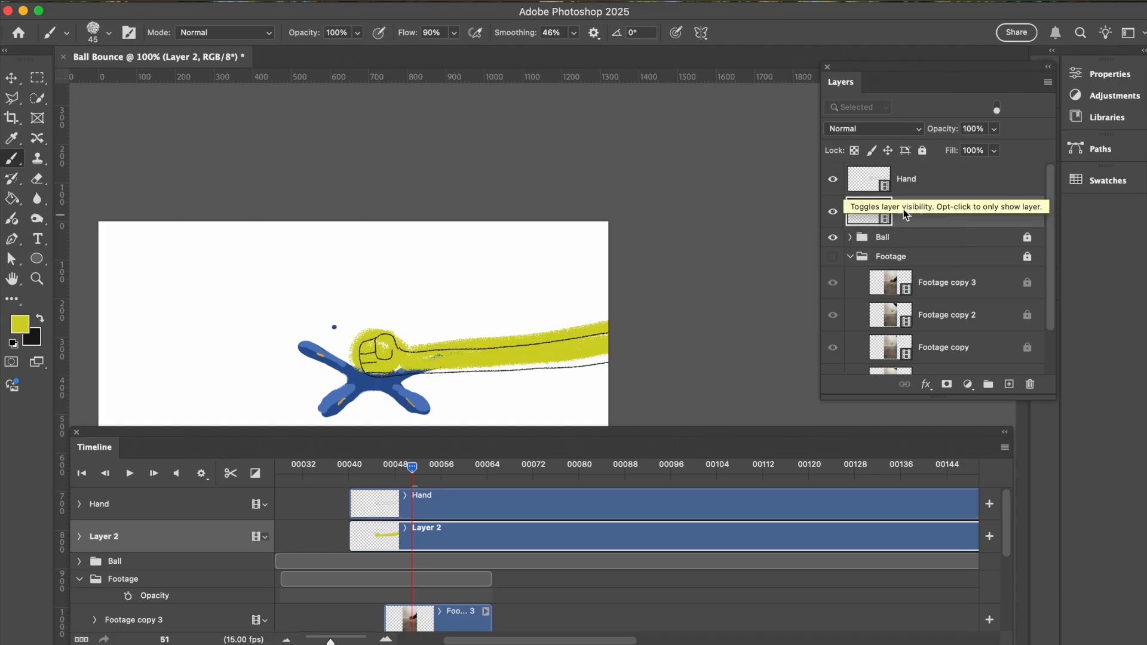
key("Right")
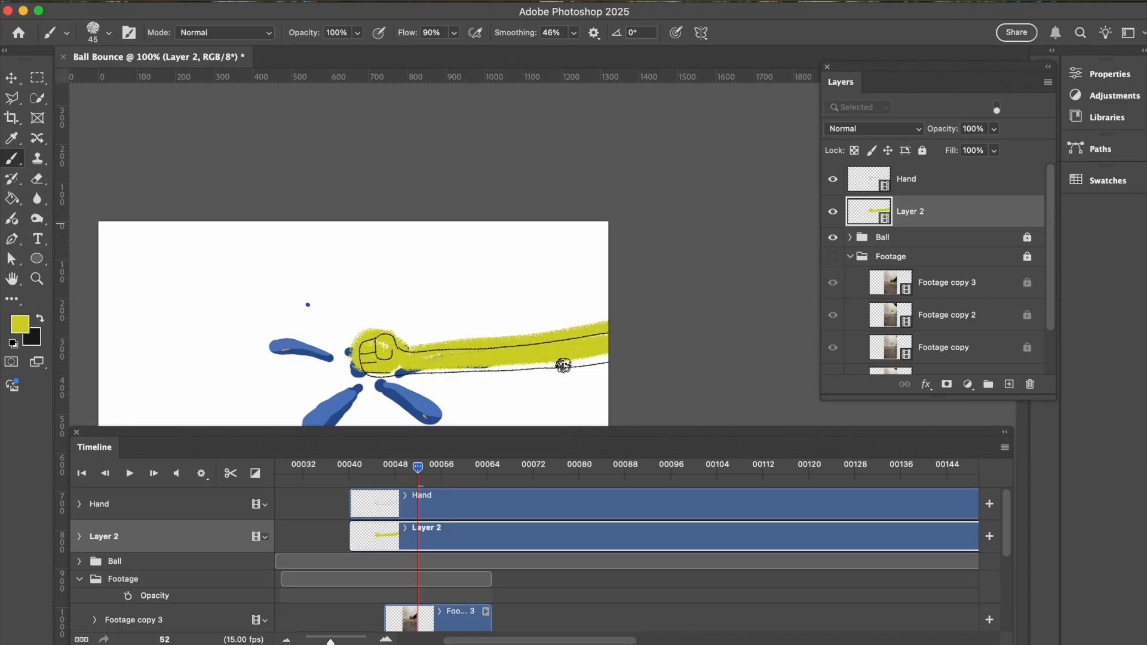
key("Left")
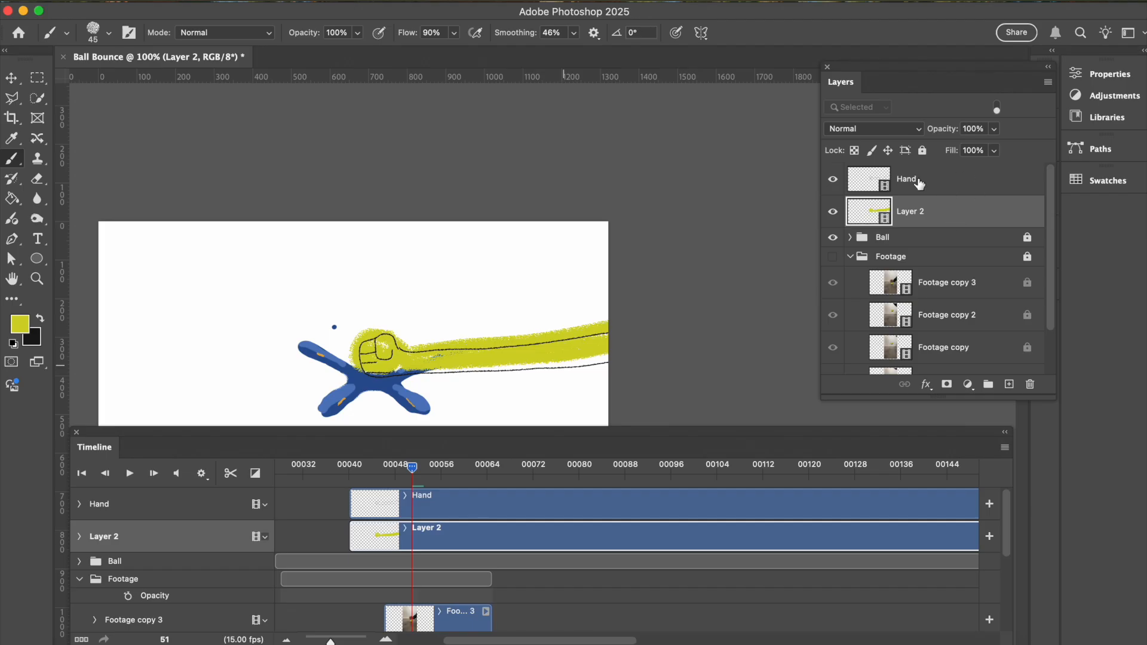
left_click_drag(945, 217, 936, 247)
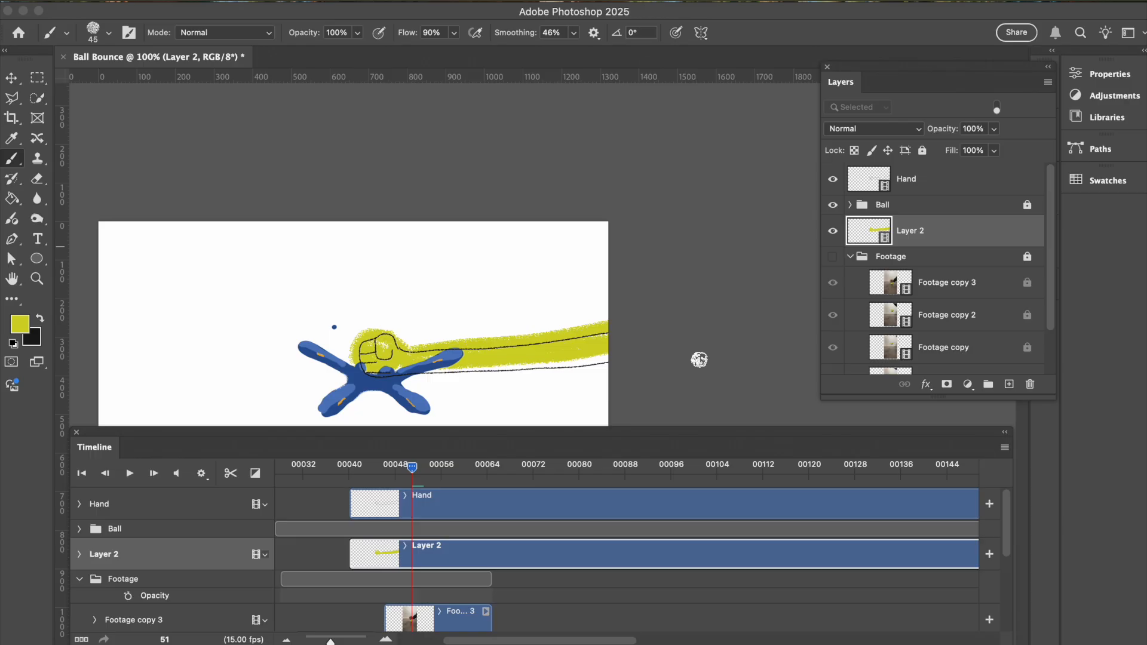
Step: Step through frames 49 to 53 and play back the animation to review the ball passing the arm
key("Left")
key("Left")
key("Left")
key("Left")
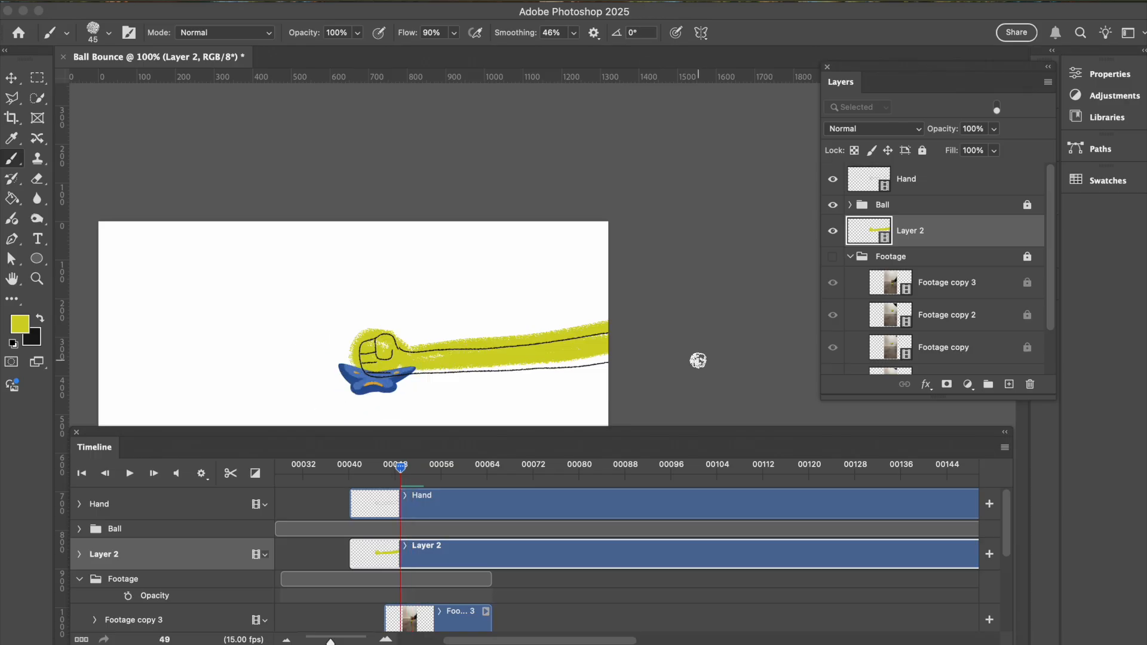
key("Right")
key("Right")
key("Right")
key("Right")
key("Right")
key("Right")
key("Left")
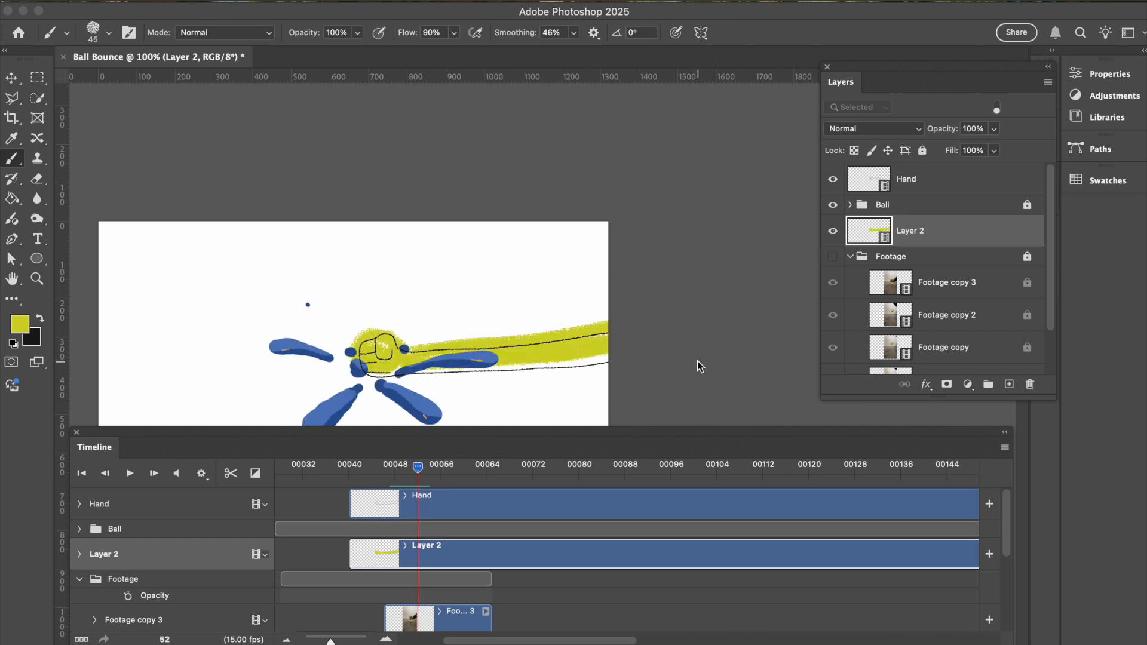
key("Right")
key("Right")
key("Right")
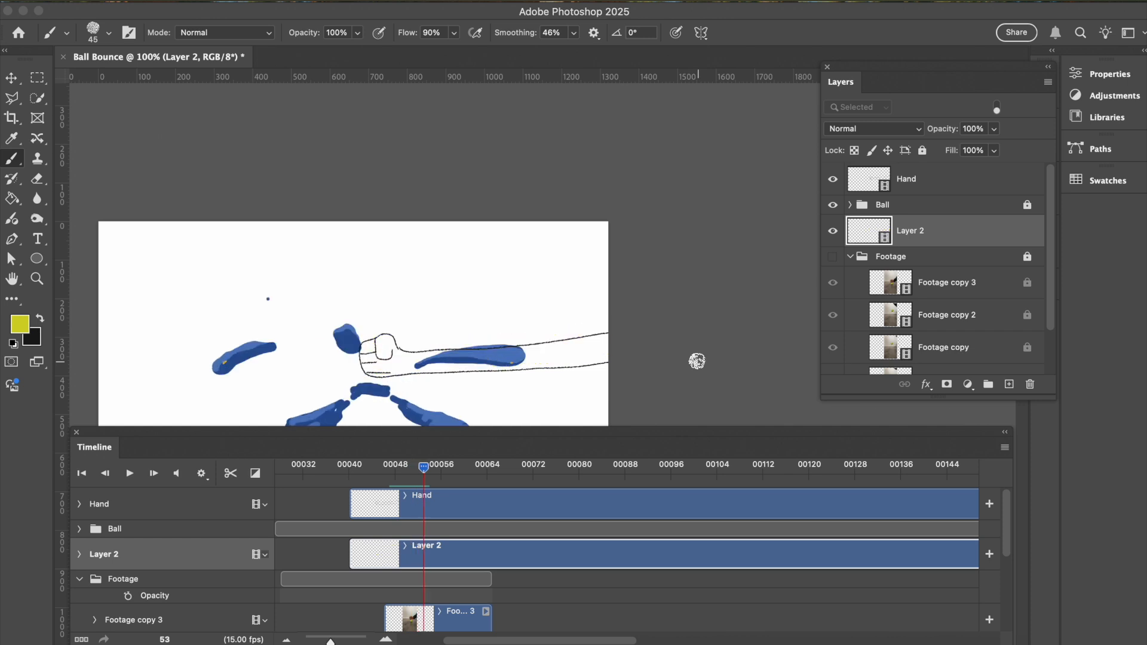
left_click_drag(442, 475, 284, 473)
key("space")
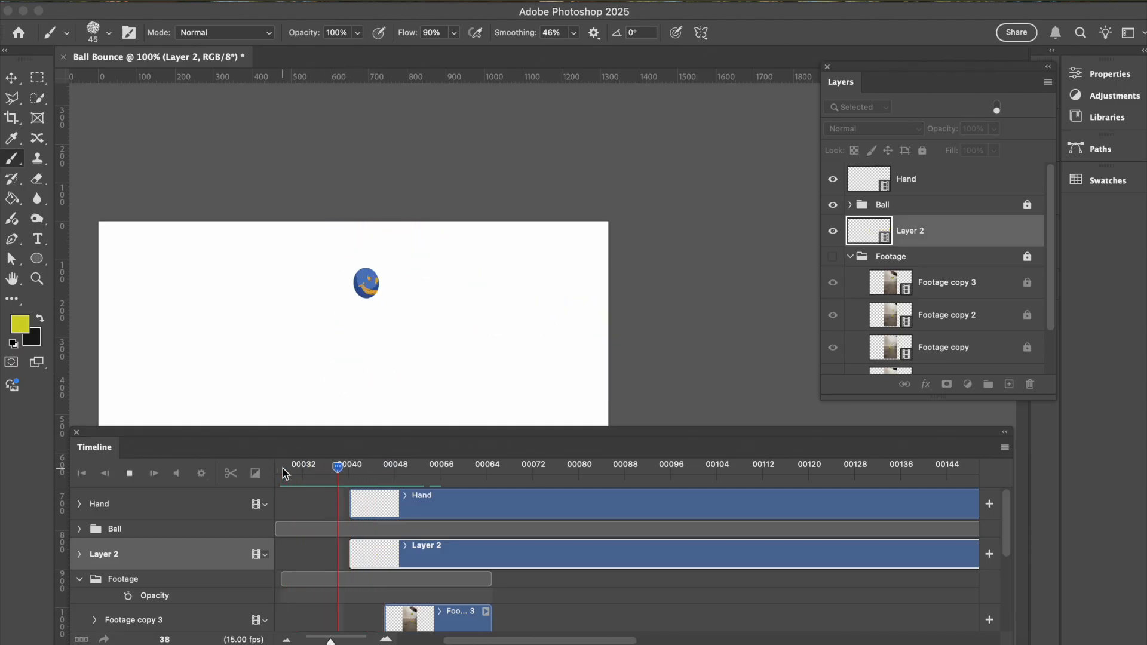
key("space")
left_click_drag(453, 473, 344, 471)
key("space")
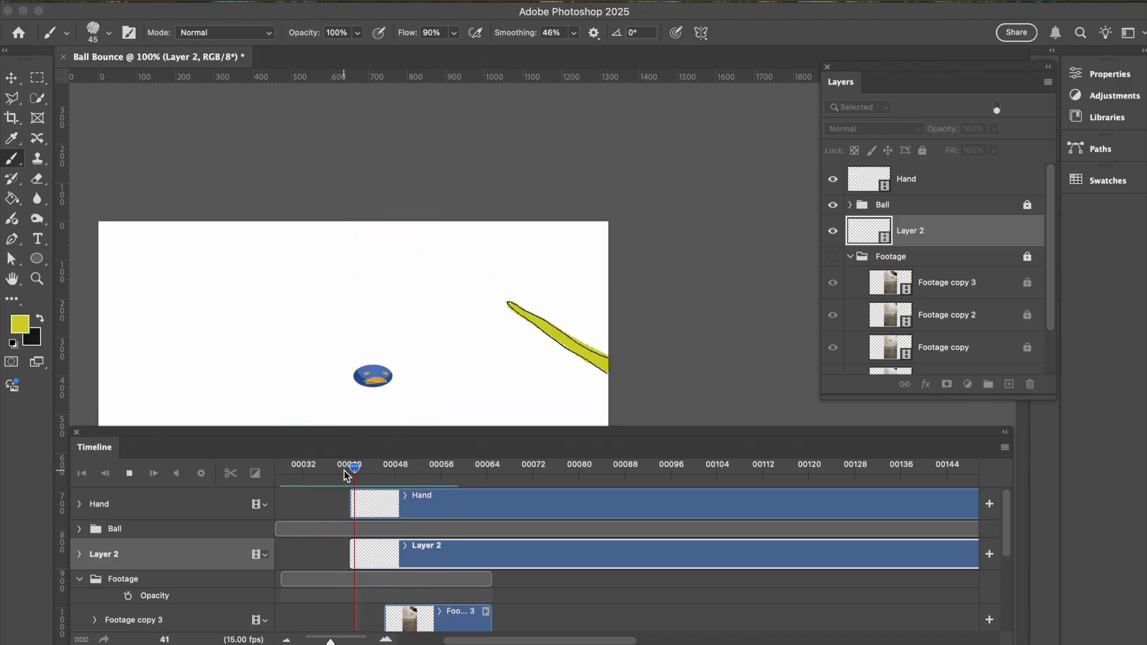
key("space")
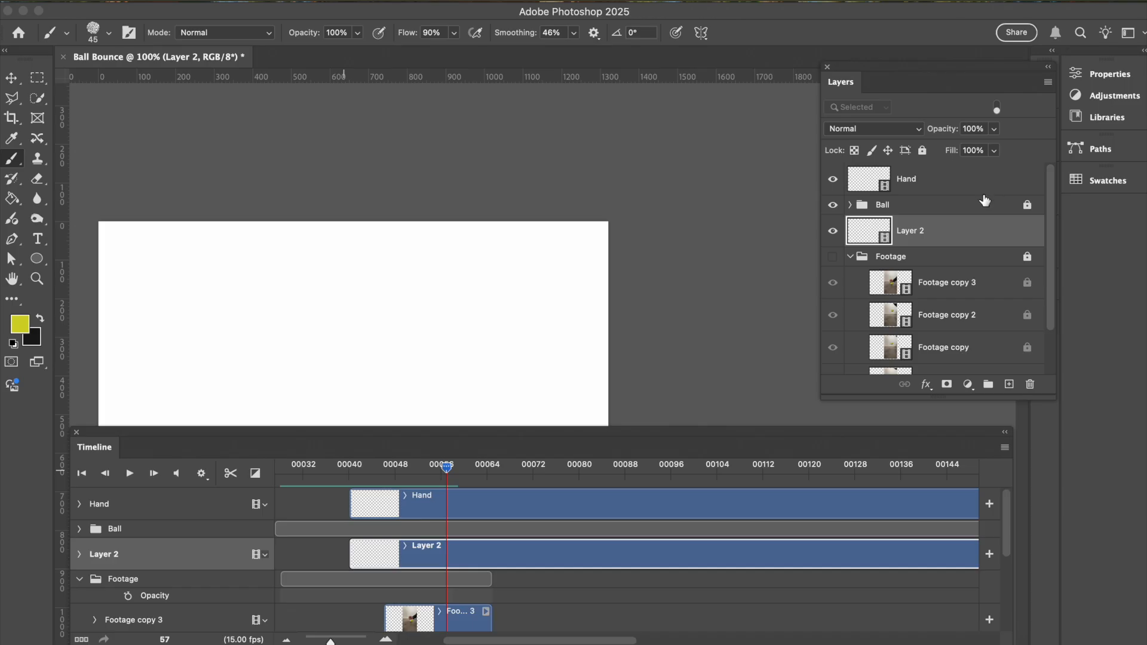
Step: Rename Layer 2 as Hand Color
double_click(908, 238)
type("Hand Color")
key("Return")
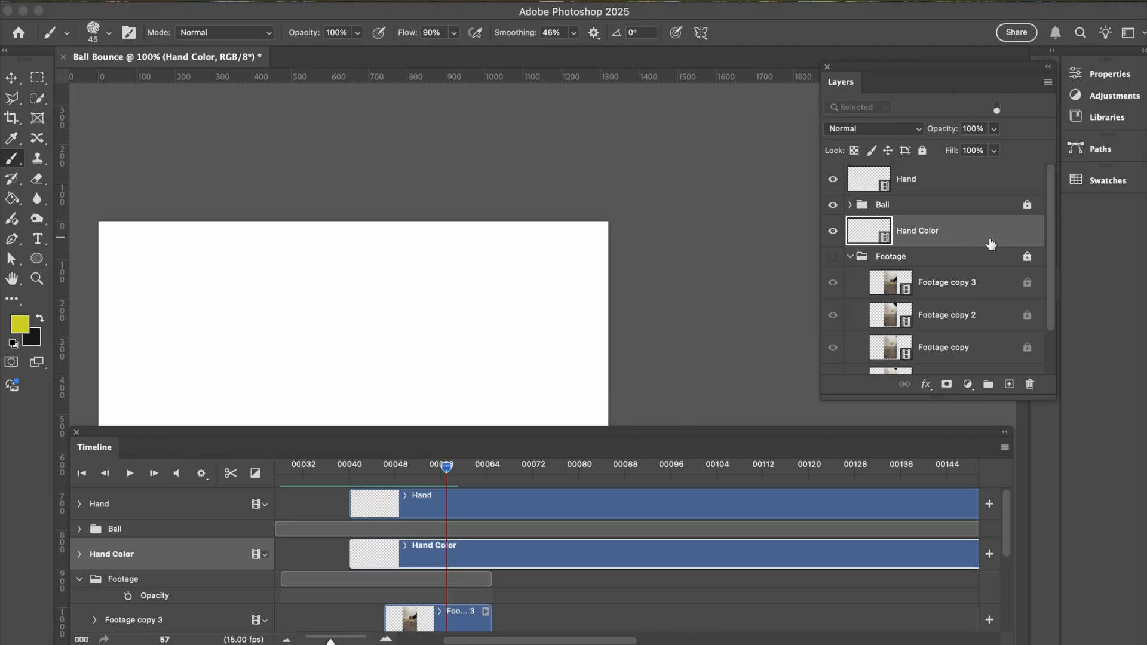
Step: At frame 0, add a new layer above Hand and shorten its clip to end around frame 52
left_click_drag(956, 400, 955, 413)
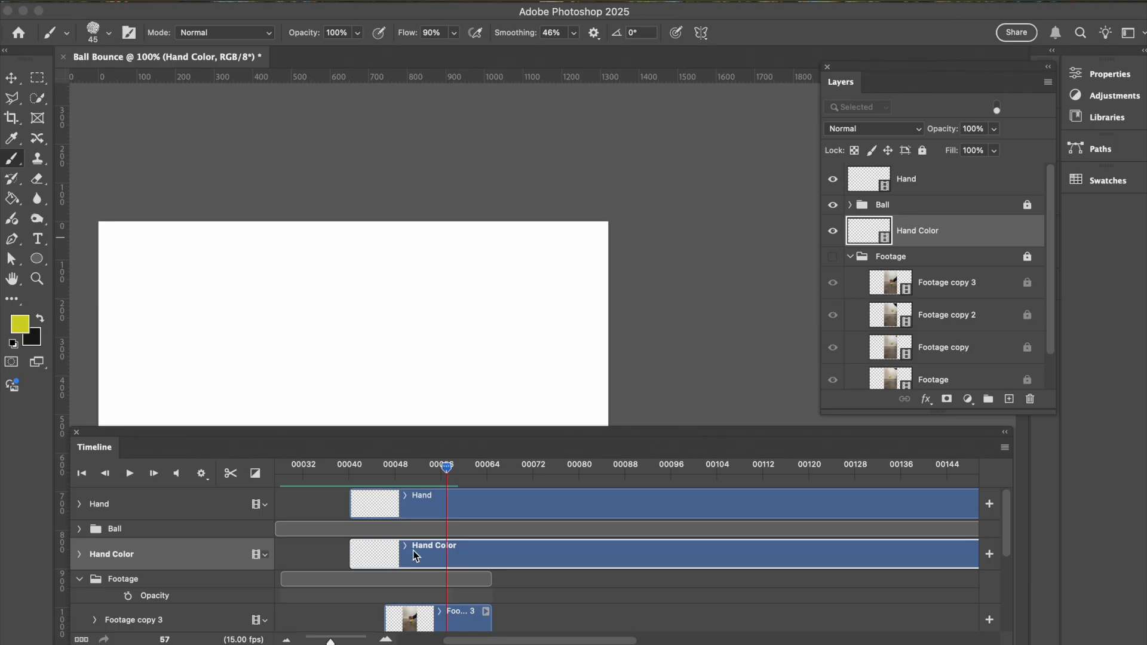
left_click_drag(447, 474, 256, 471)
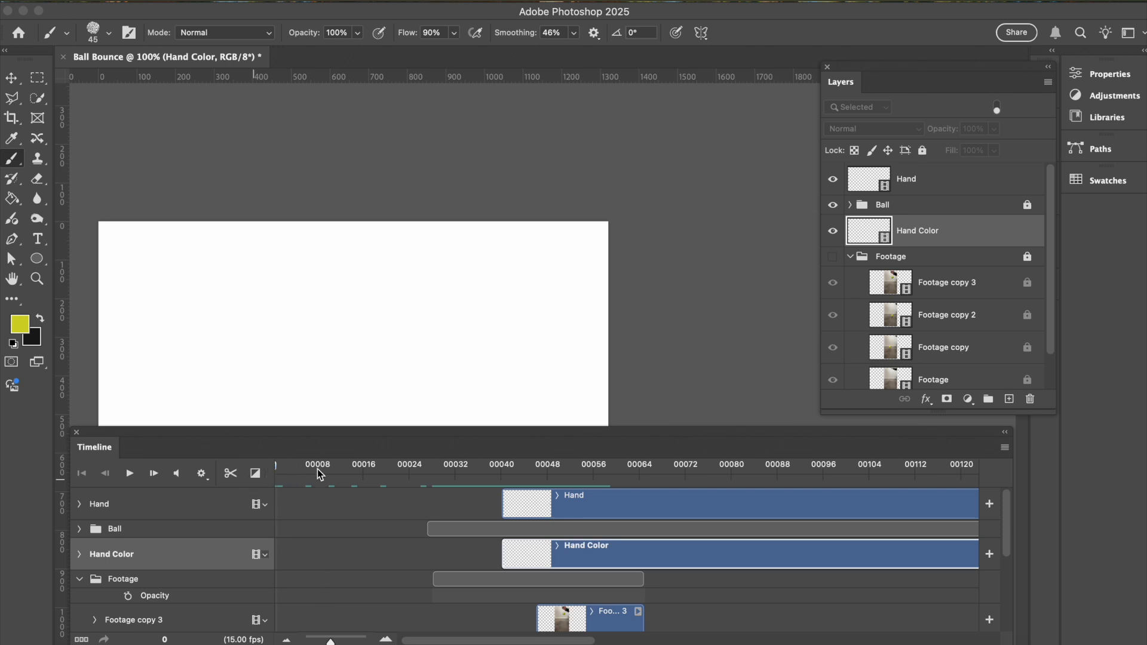
left_click_drag(814, 427, 814, 414)
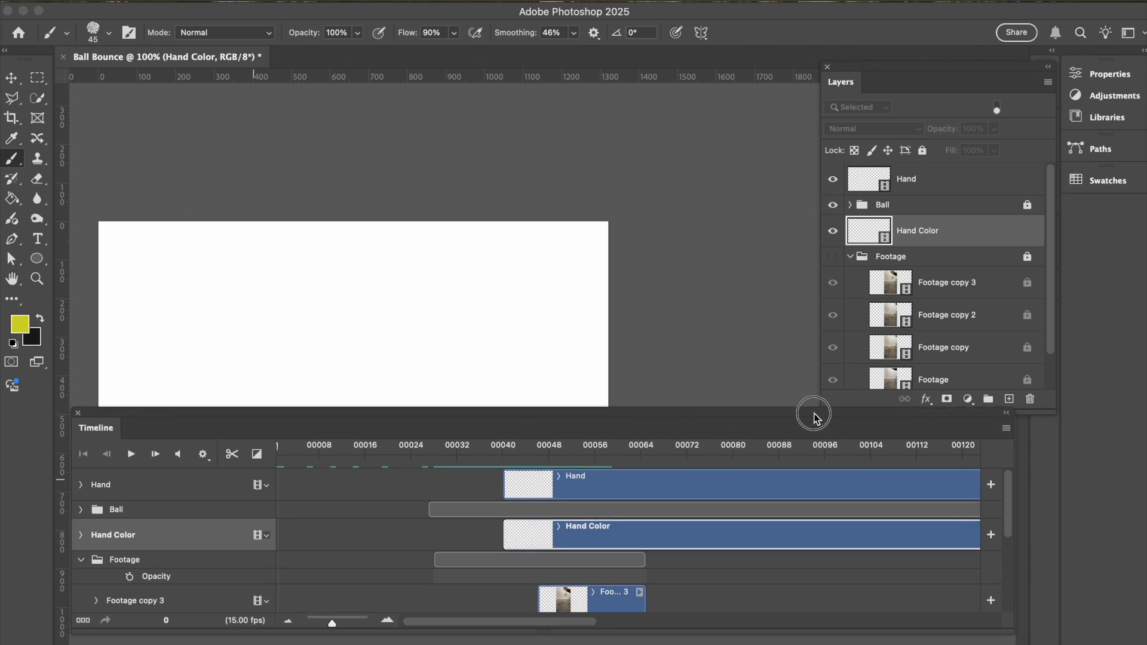
left_click_drag(549, 292, 673, 162)
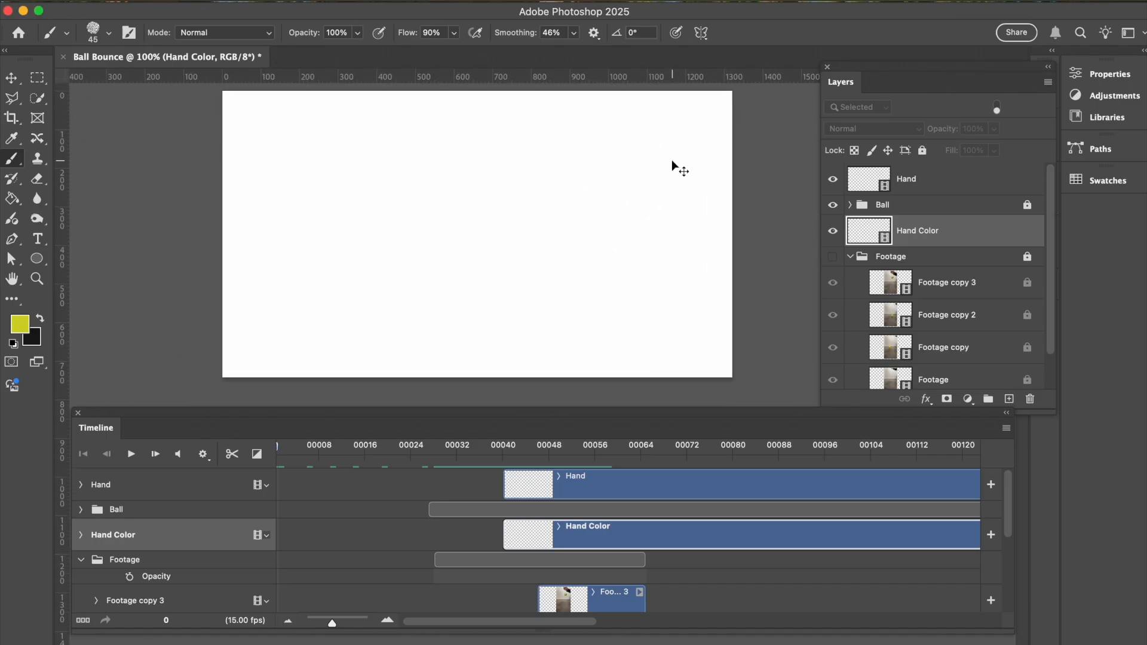
key("super+minus")
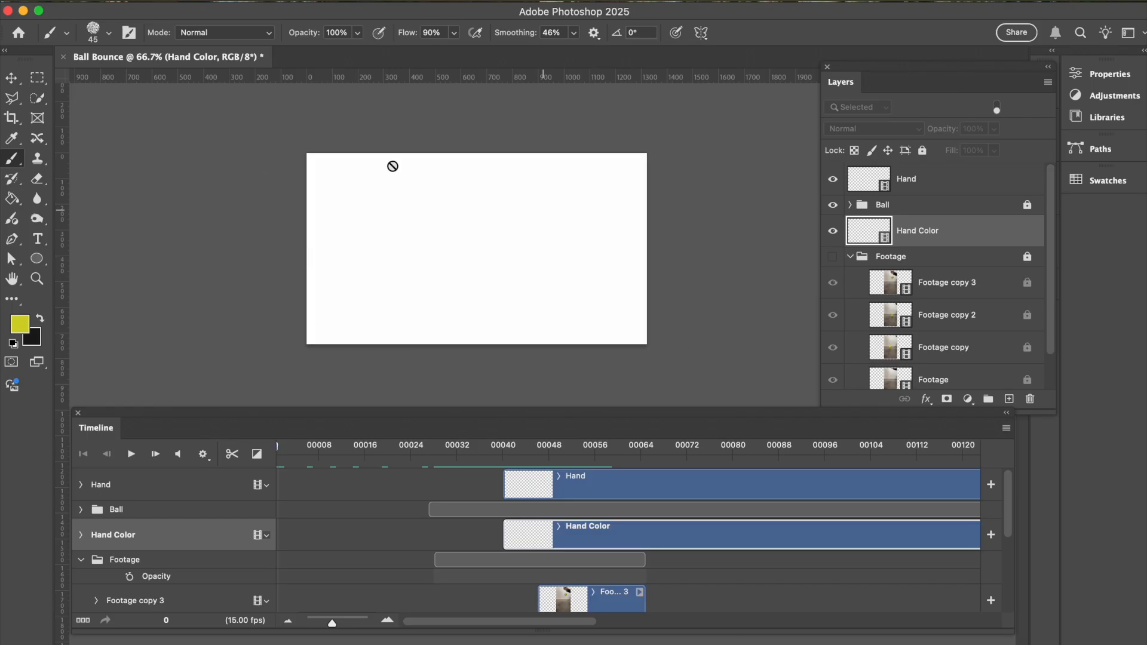
left_click(968, 186)
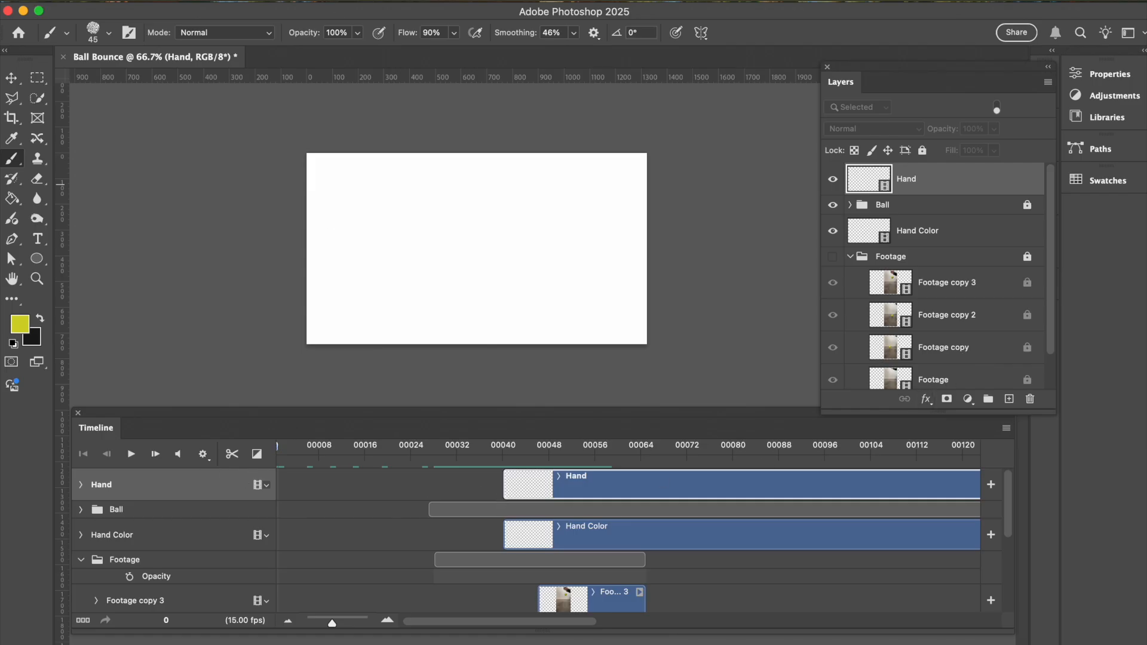
left_click(257, 1)
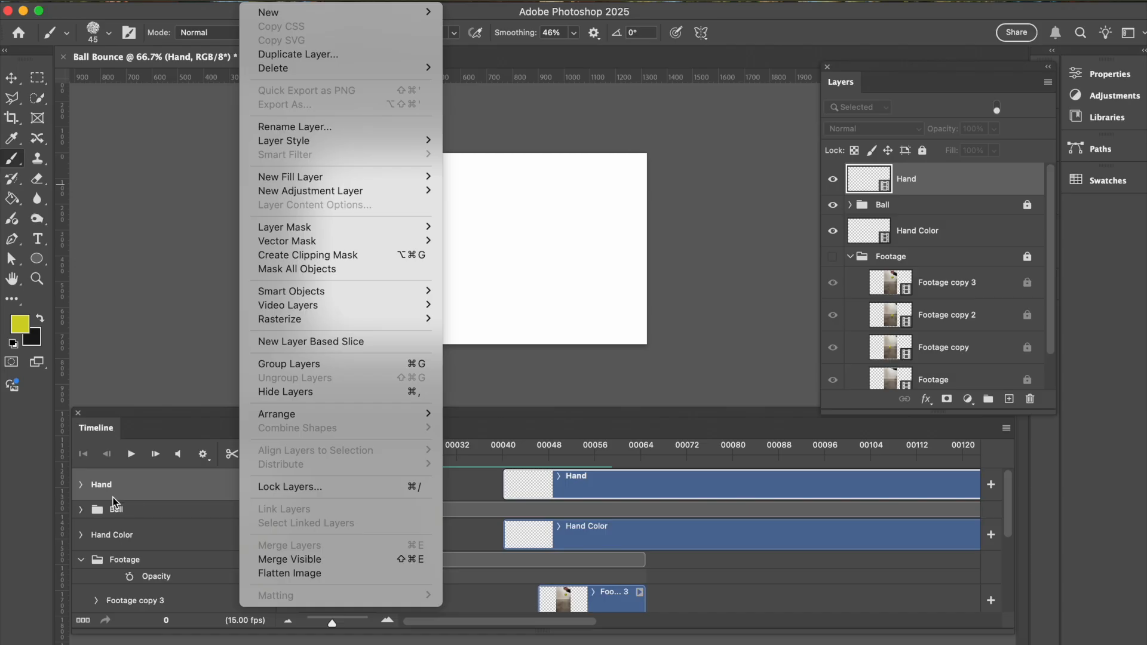
left_click(198, 424)
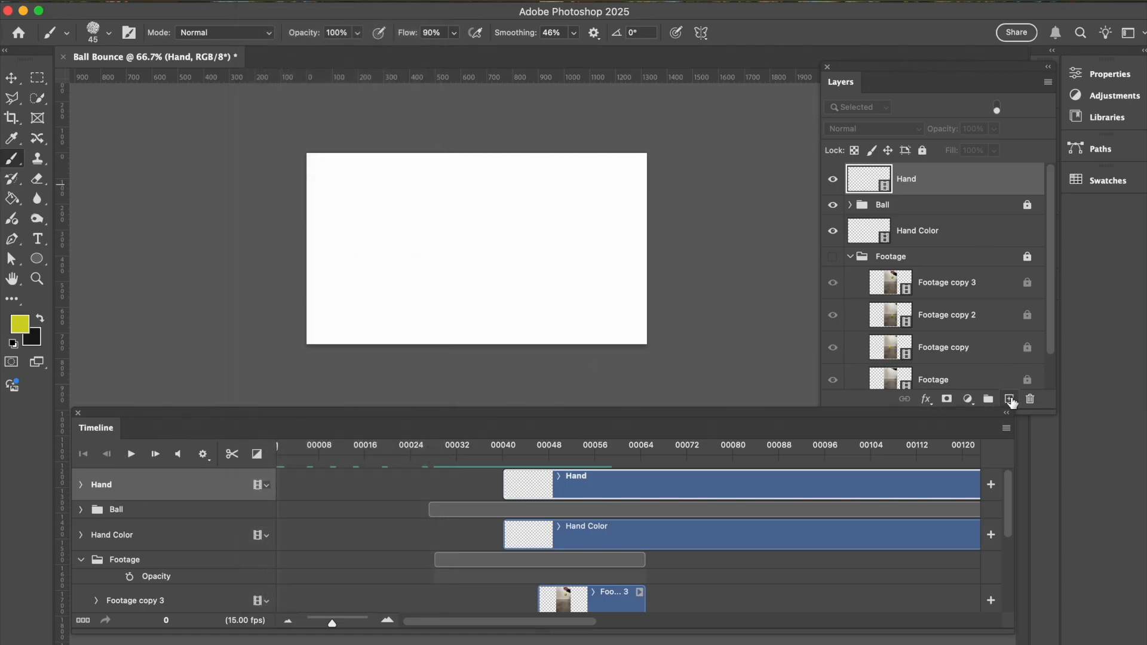
left_click(1009, 399)
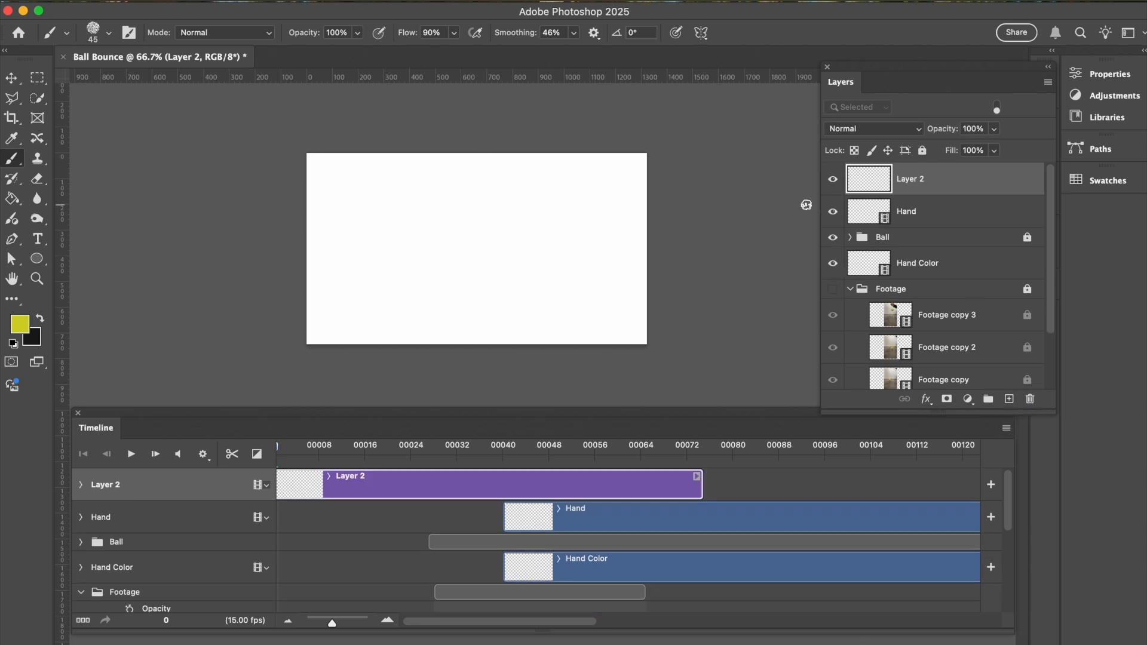
left_click_drag(703, 489, 576, 499)
Step: Rename the new layer as Intro Color
left_click_drag(510, 624, 474, 617)
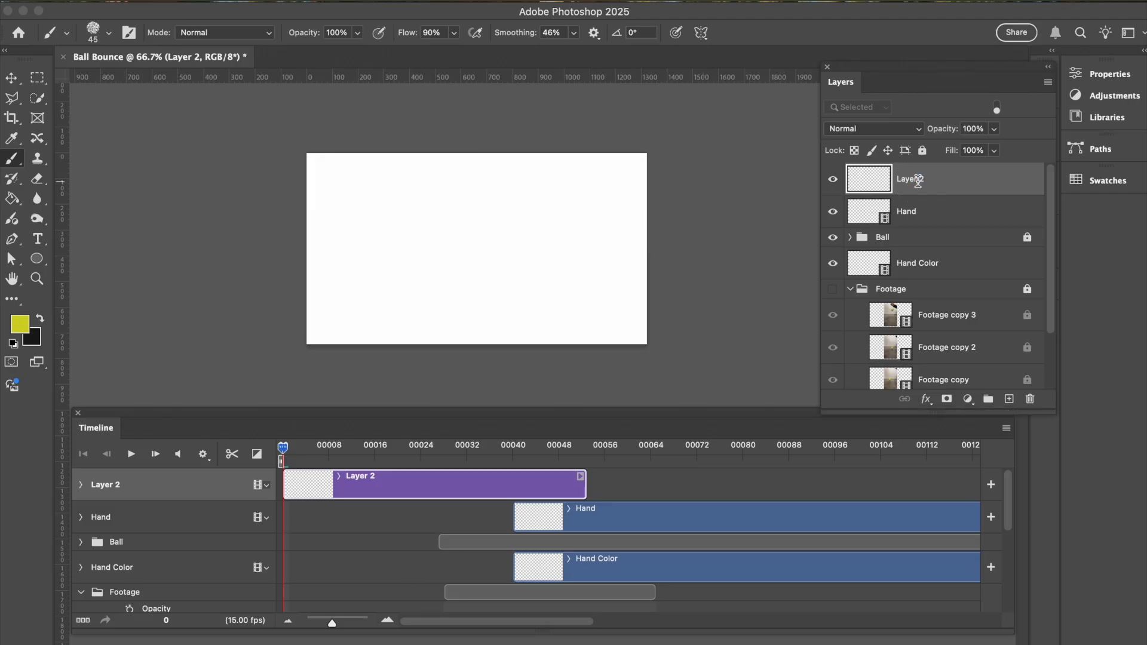
type("Inty")
key("Return")
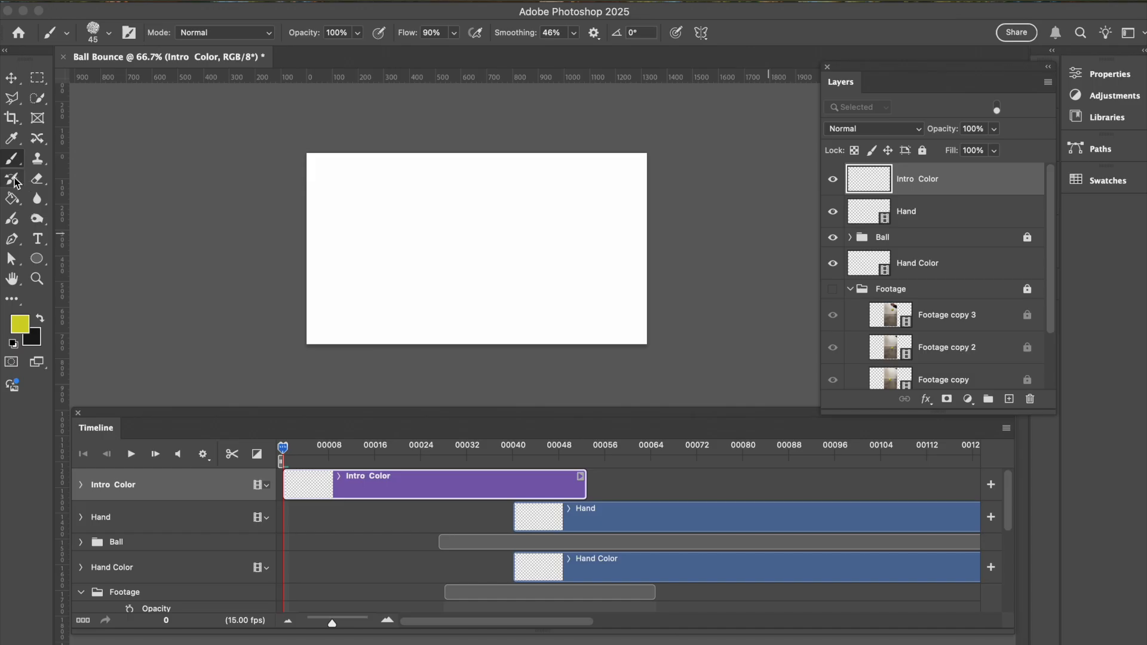
Step: Fill the Intro Color layer with the yellow foreground colour and trim its clip to end around frame 33
left_click(12, 198)
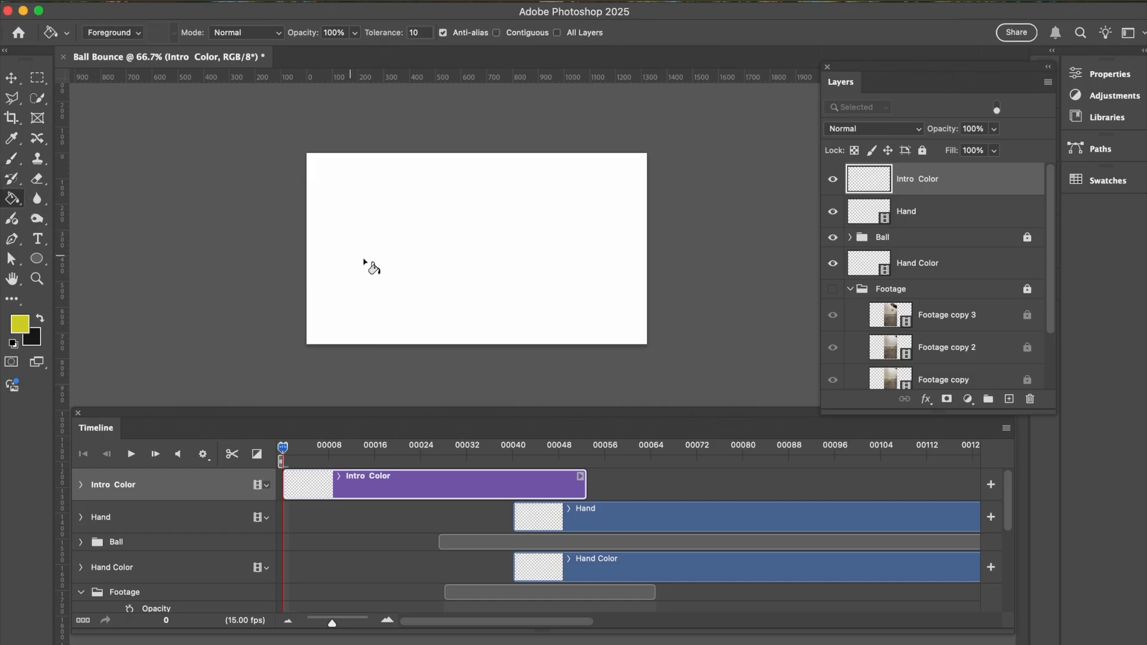
left_click(510, 281)
left_click_drag(283, 452, 449, 457)
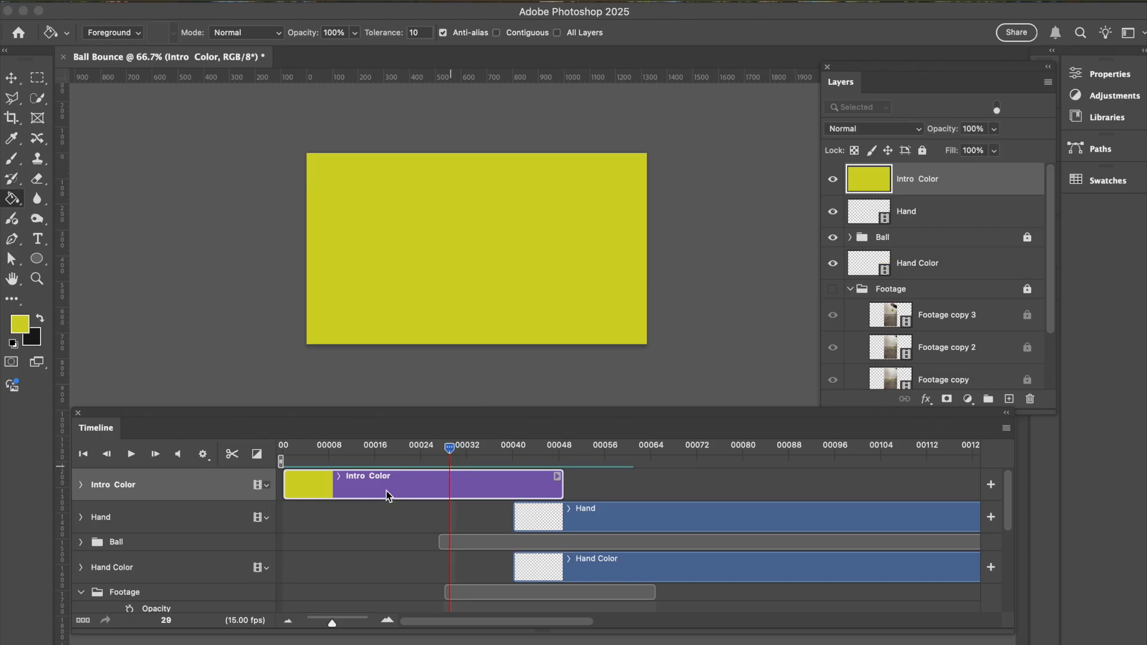
left_click_drag(560, 491, 449, 496)
left_click_drag(449, 448, 392, 448)
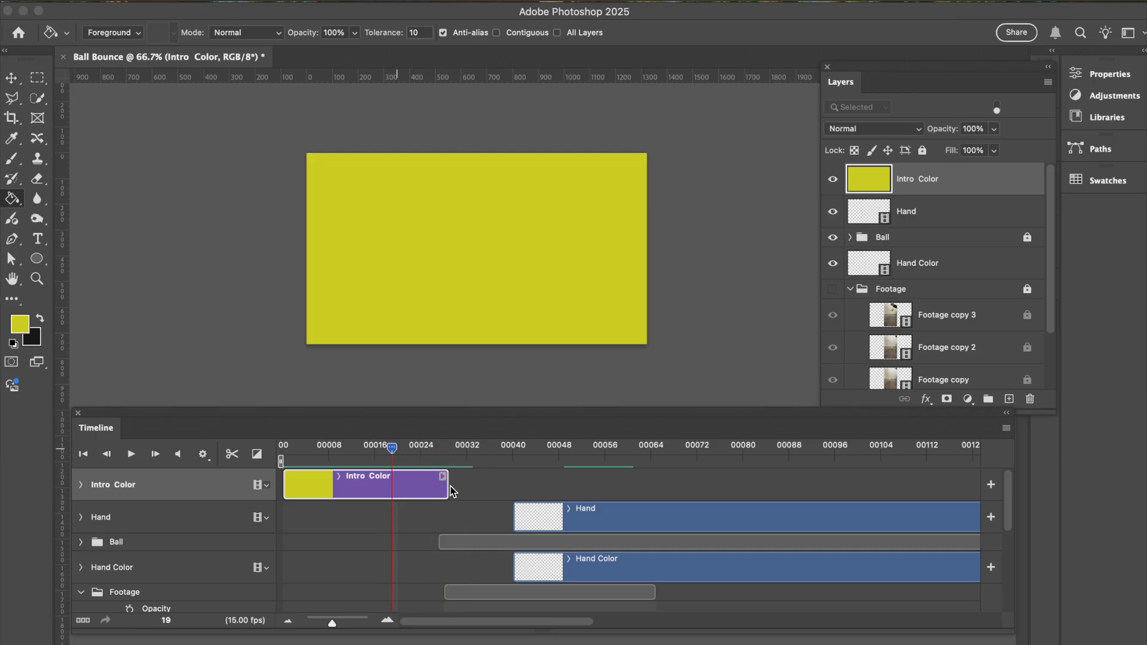
left_click_drag(445, 487, 471, 485)
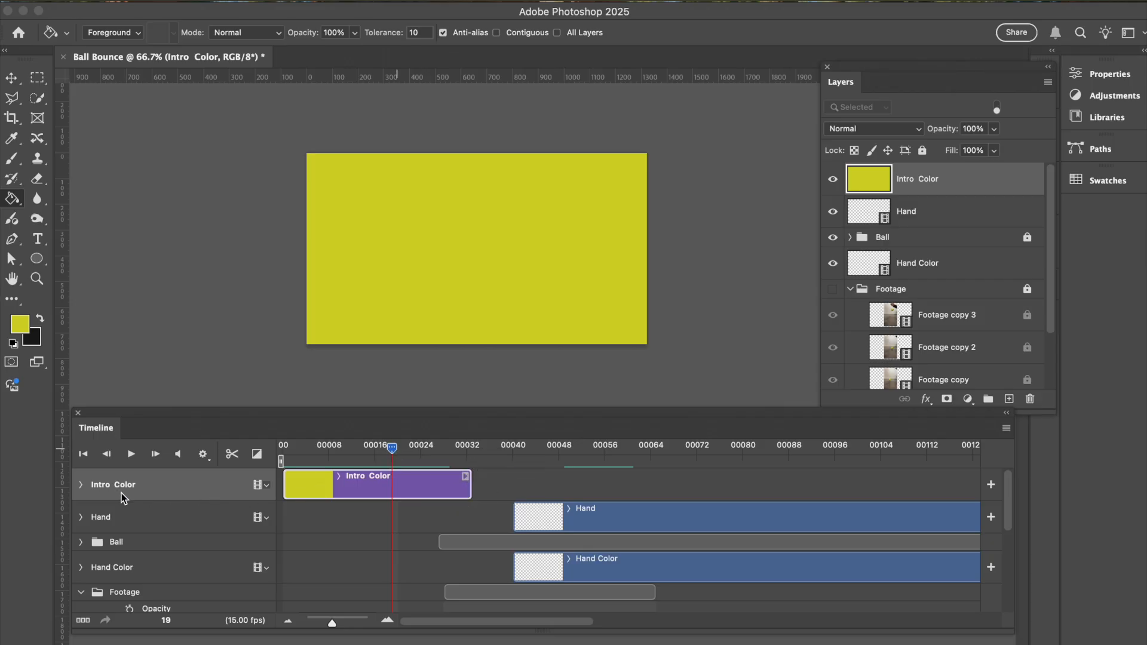
Step: Expand the Intro Color layer's properties and add an opacity keyframe at frame 14
left_click(81, 486)
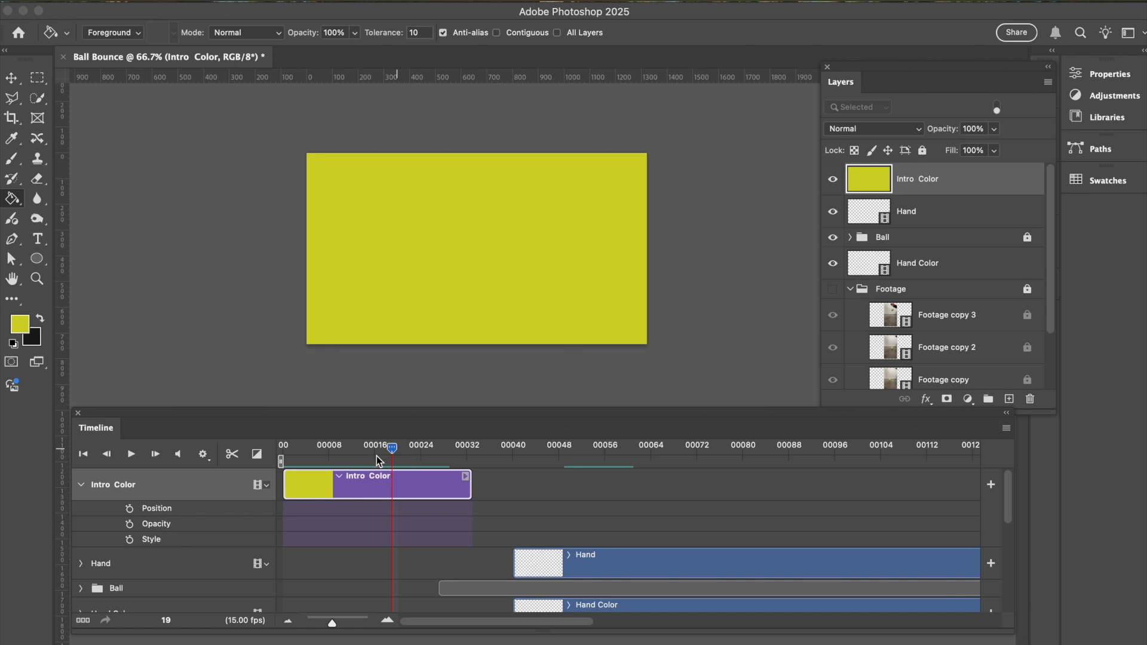
left_click_drag(395, 454, 363, 459)
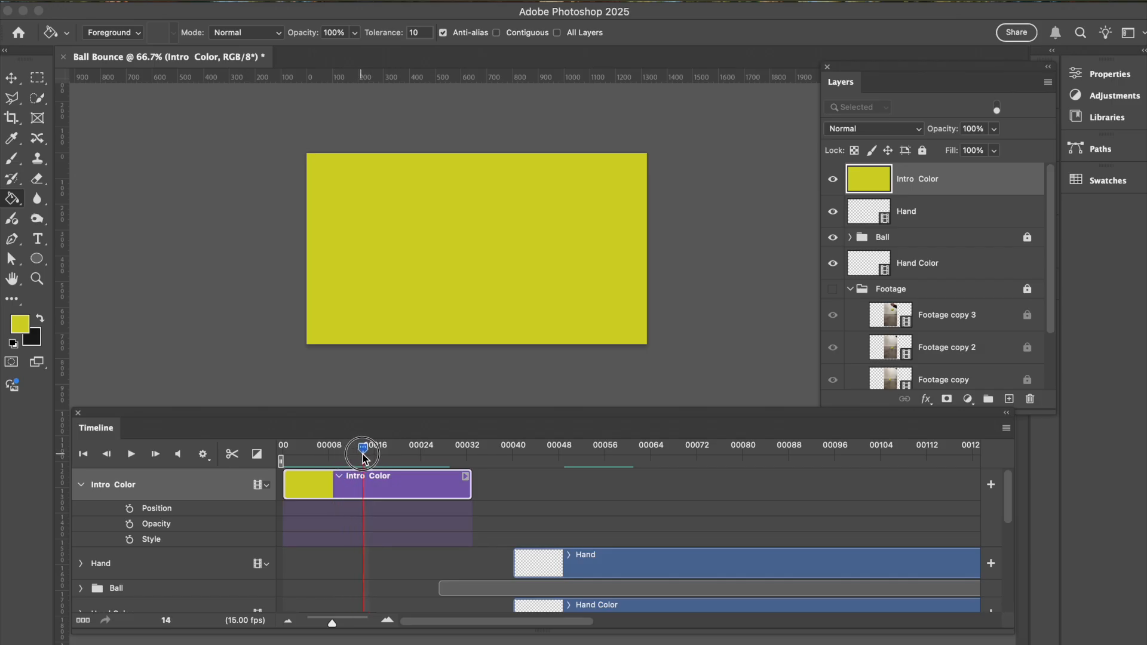
left_click(130, 526)
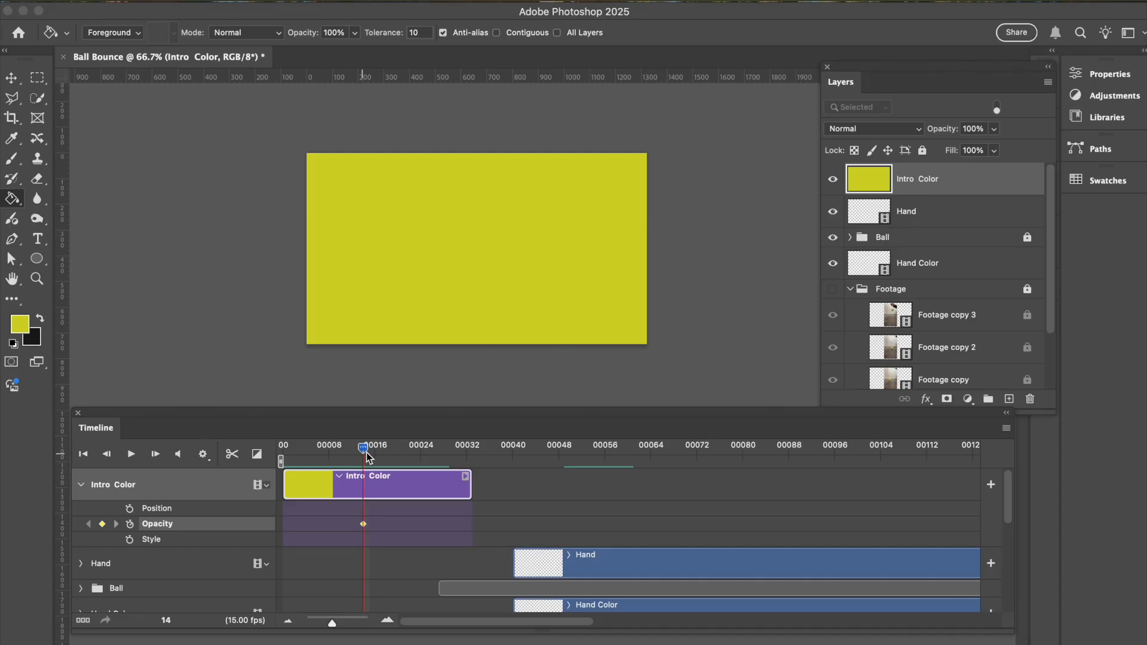
Step: At frame 32, set the Intro Color layer's opacity to 0% to create a second keyframe
key("v")
mouse_move(364, 448)
left_mouse_down()
mouse_move(335, 448)
mouse_move(475, 455)
left_mouse_up()
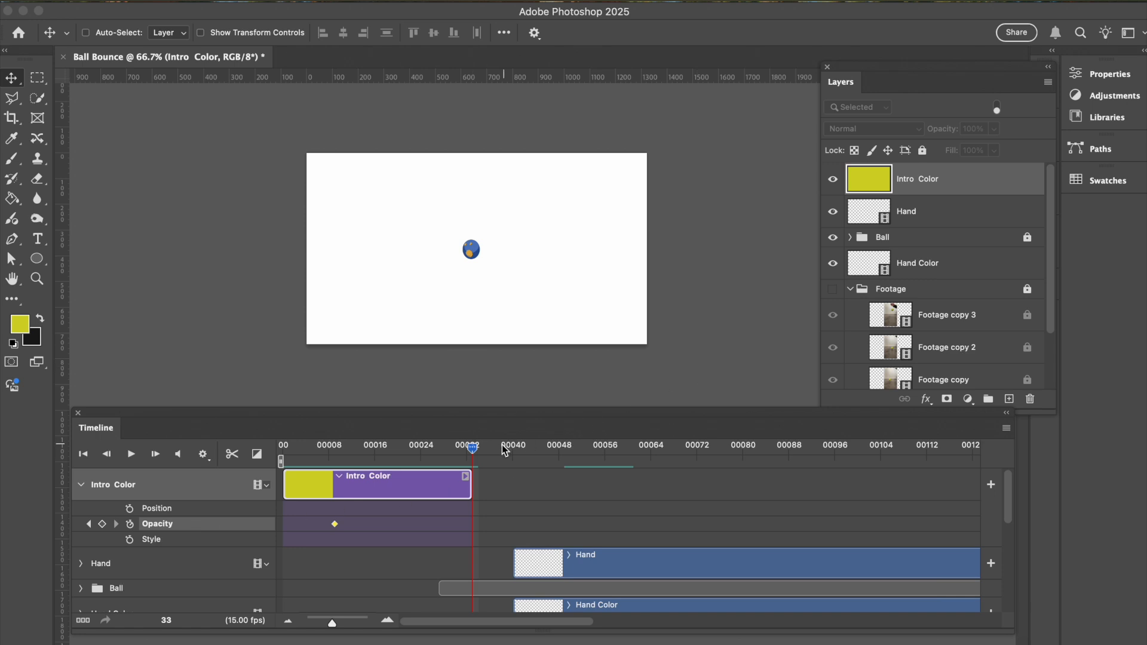
left_click_drag(473, 452, 467, 452)
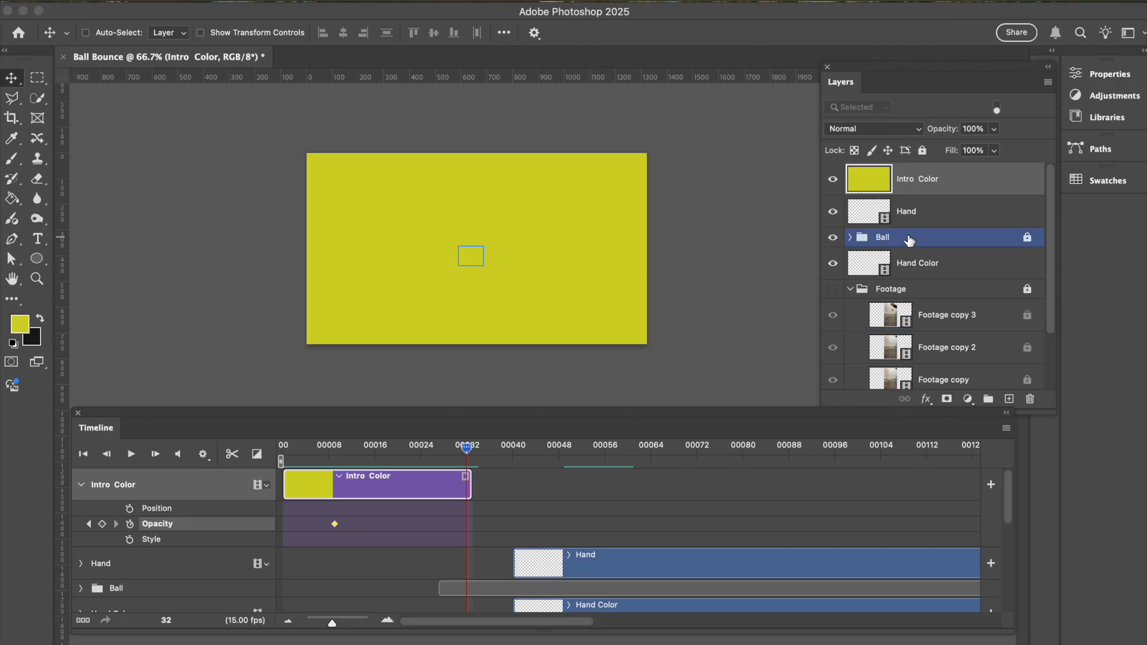
left_click(995, 130)
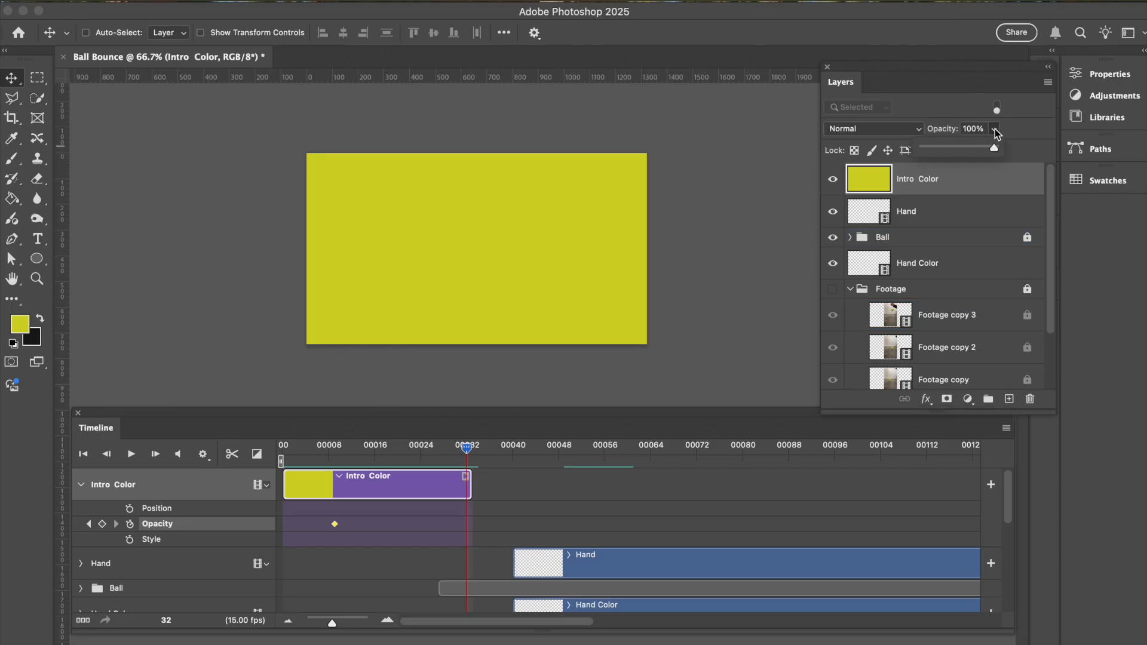
left_click_drag(994, 148, 919, 153)
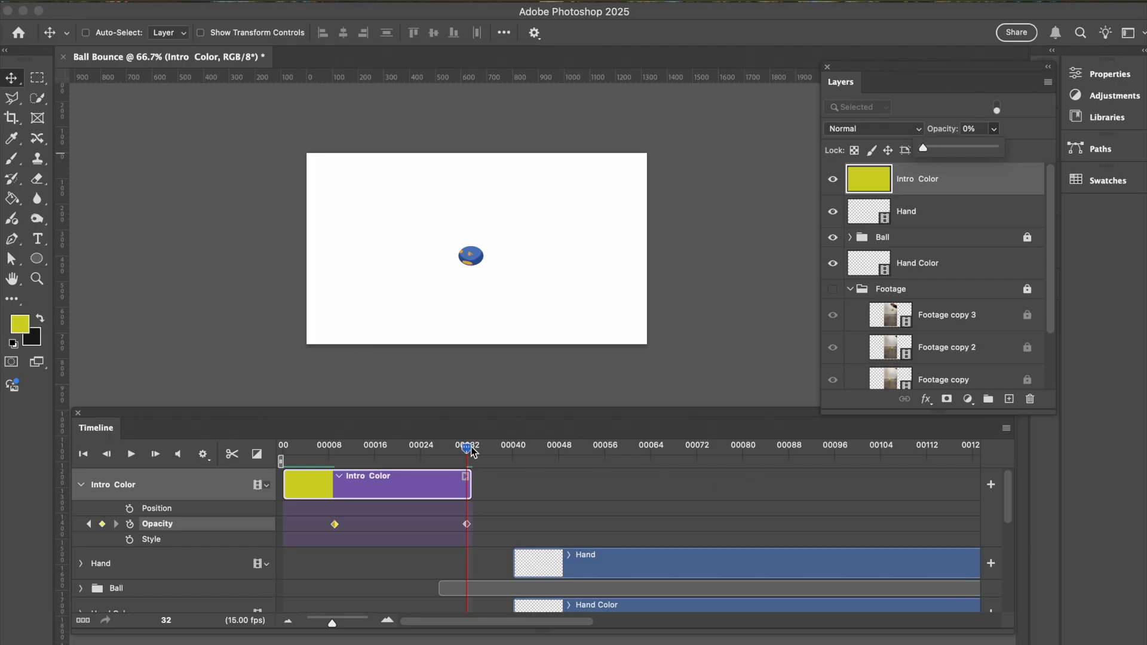
Step: Play back the start of the timeline to review the intro colour fade
left_click_drag(470, 452, 287, 451)
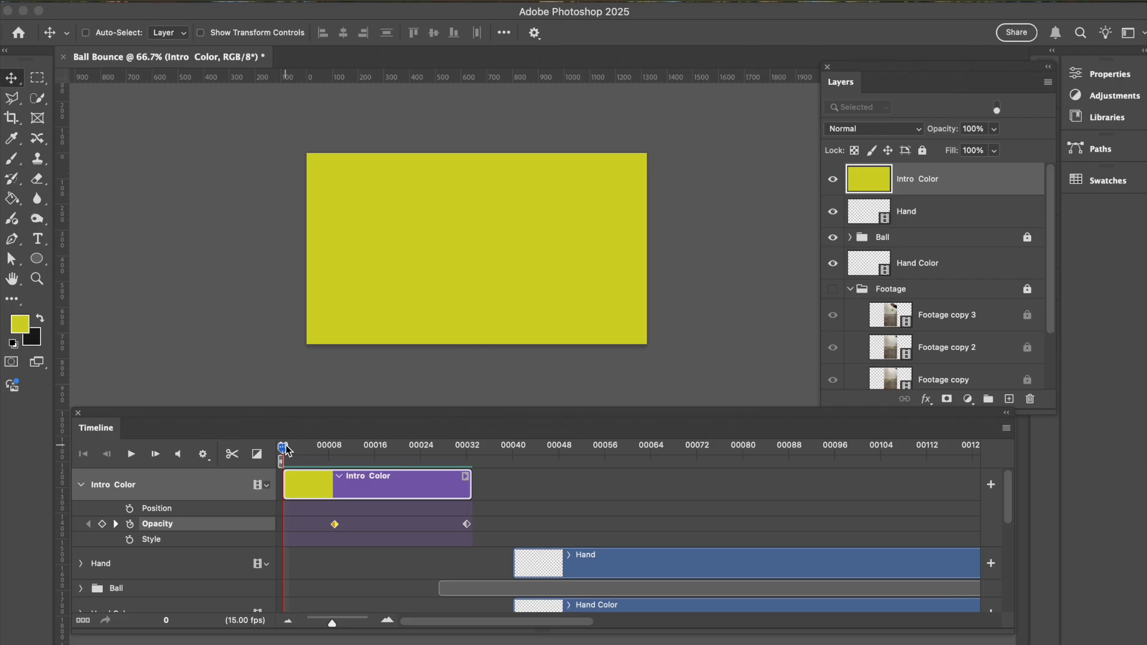
key("space")
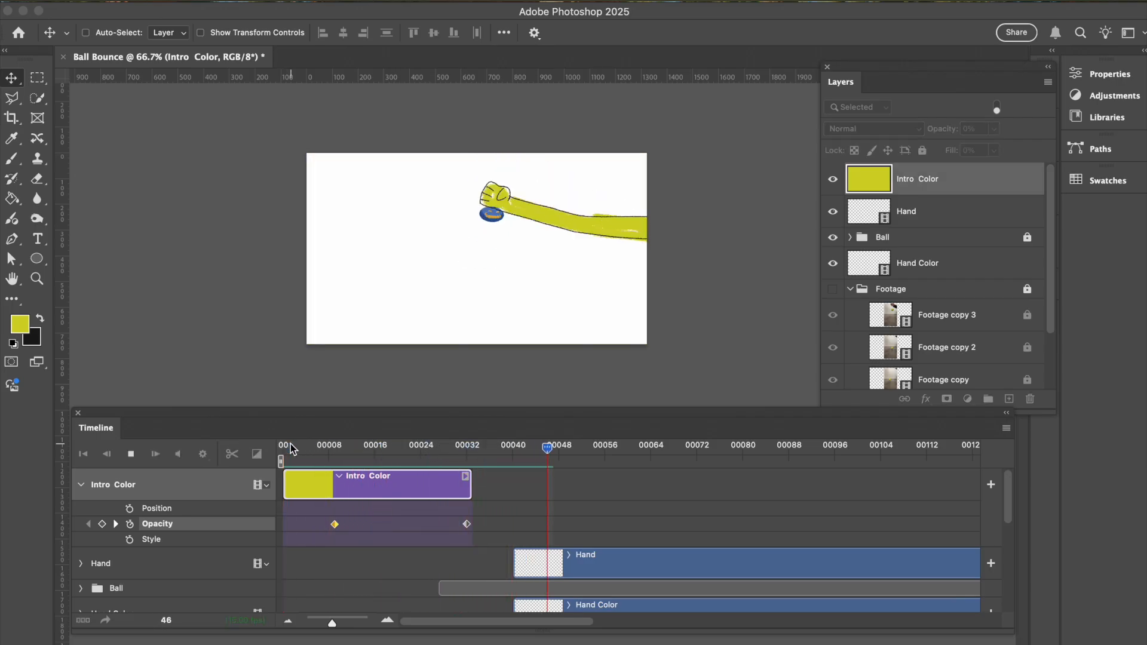
key("space")
left_click_drag(550, 458, 288, 463)
key("space")
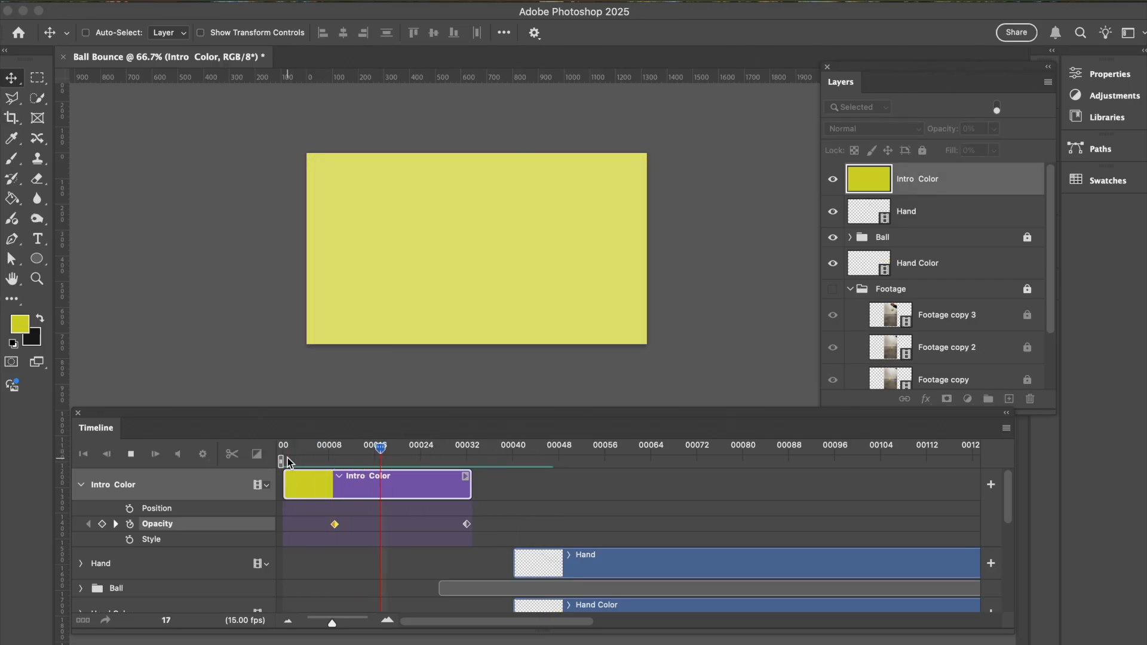
key("space")
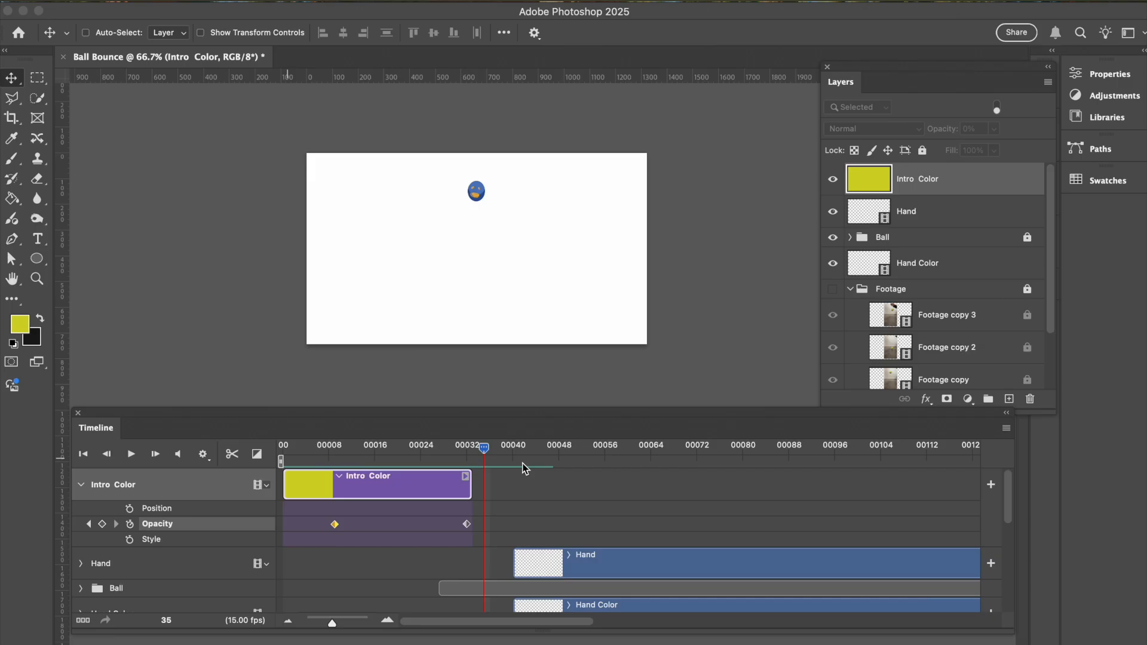
Step: Move the first opacity keyframe of Intro Color to frame 19
left_click_drag(485, 455, 404, 464)
left_click_drag(393, 462, 392, 462)
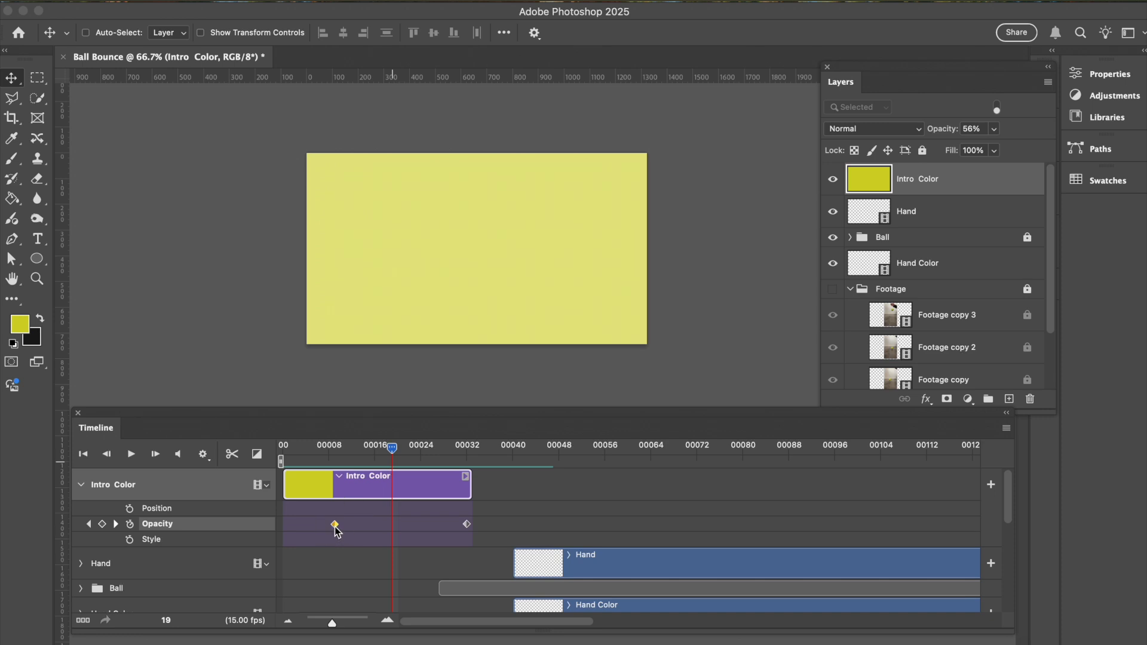
left_click_drag(336, 529, 392, 525)
Step: Replay the opening frames to check the adjusted fade timing
key("space")
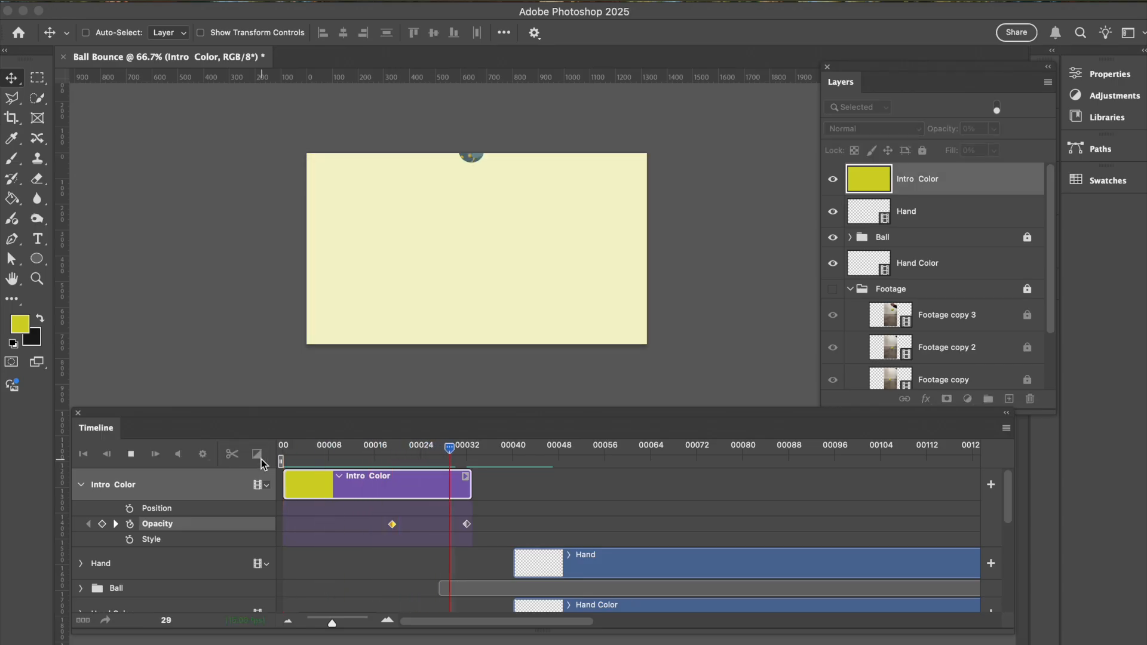
key("space")
left_click_drag(517, 448, 288, 460)
key("space")
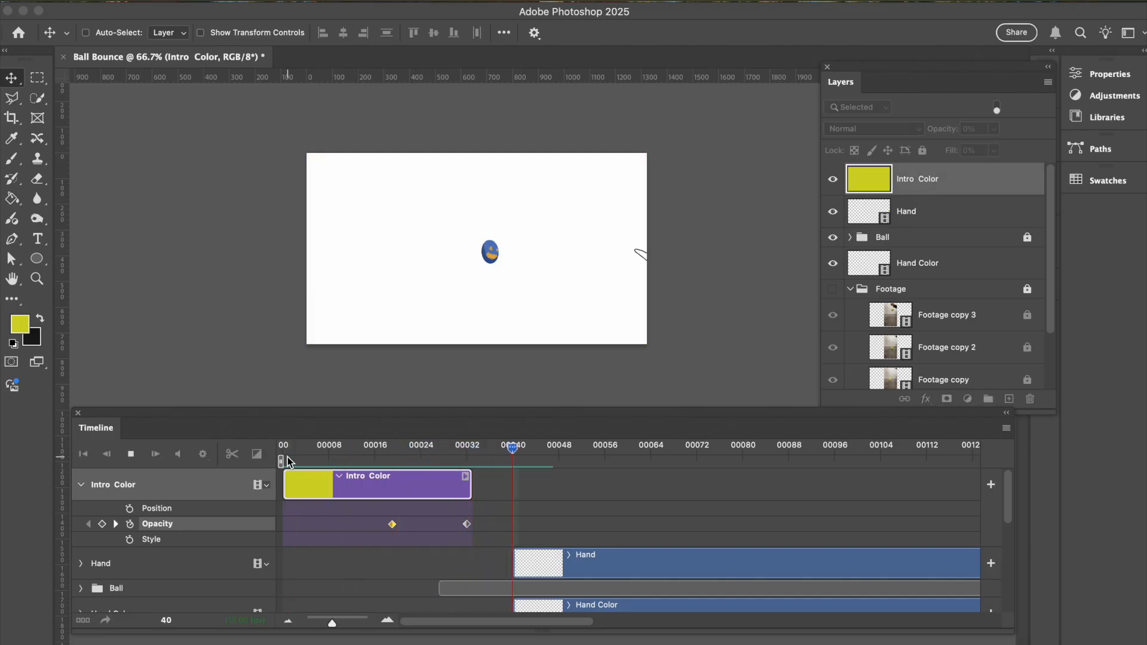
key("space")
left_click_drag(540, 449, 300, 452)
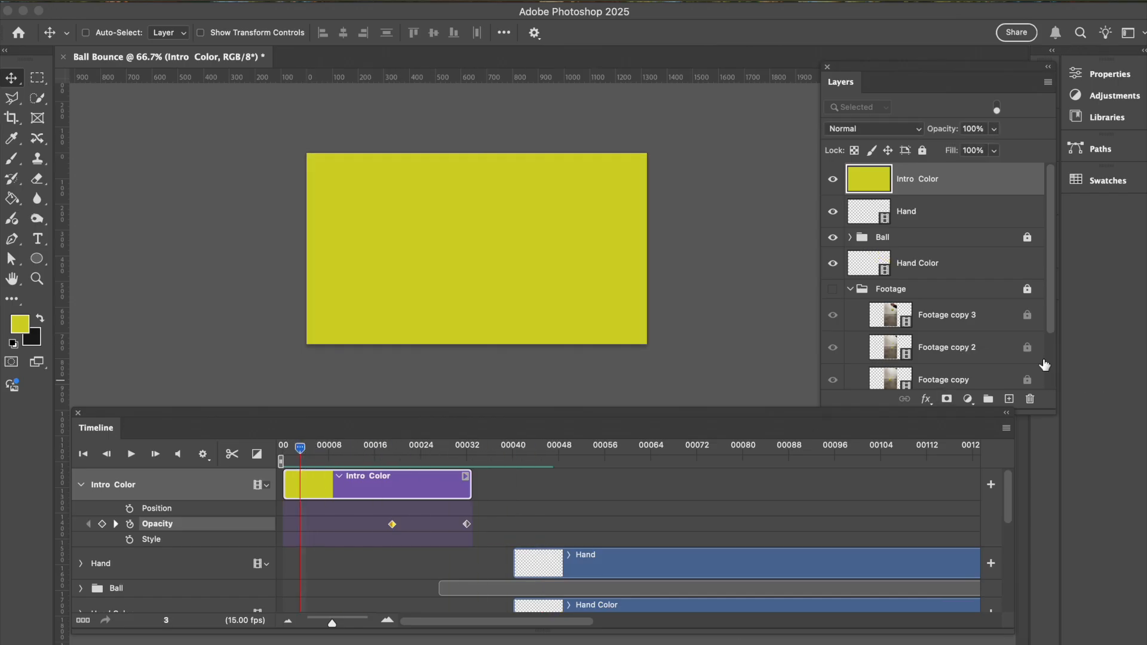
Step: At frame 0, draw a text box in the canvas centre with the Type tool and type the title text
left_click(37, 239)
left_click_drag(300, 448, 282, 448)
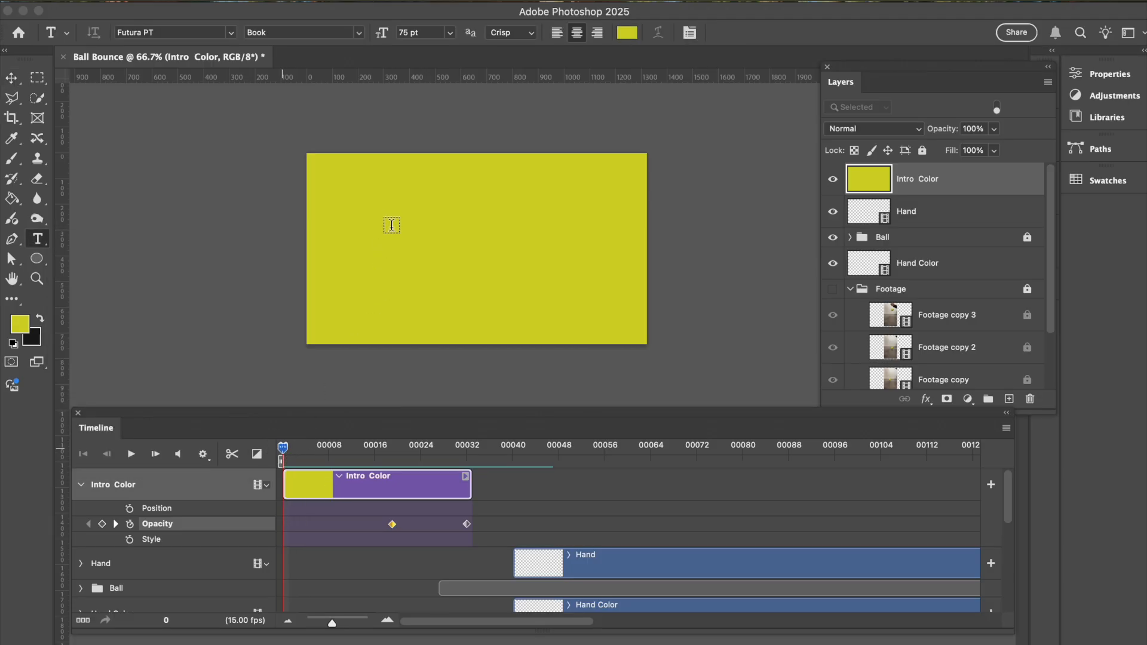
left_click_drag(391, 228, 541, 290)
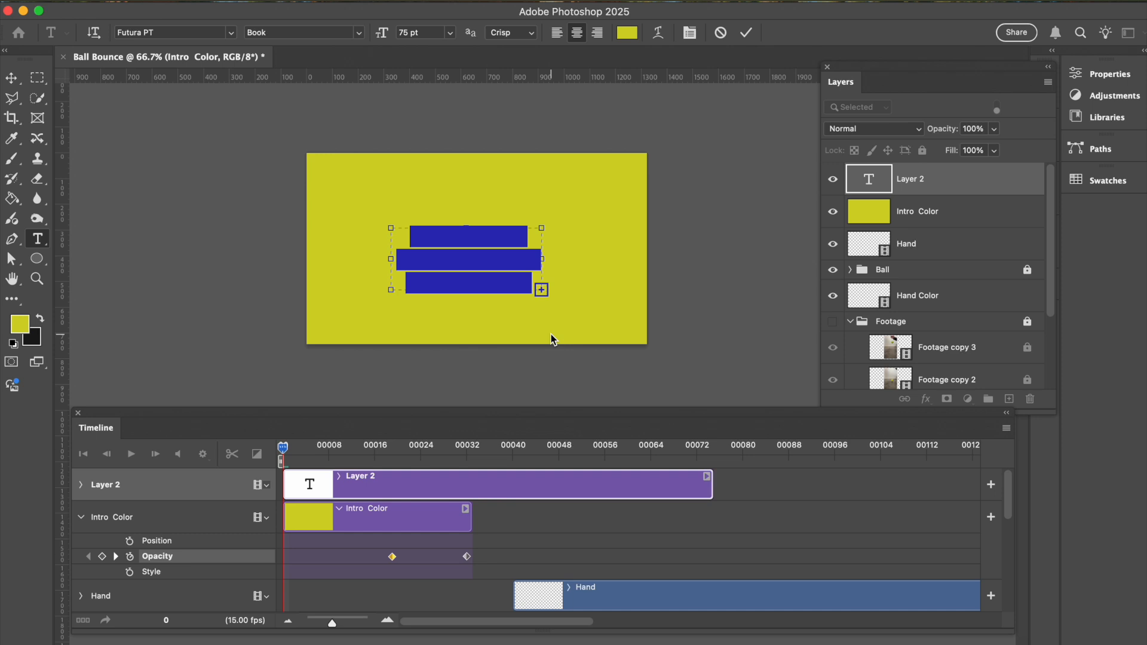
key("BackSpace")
type("Ball Bounce")
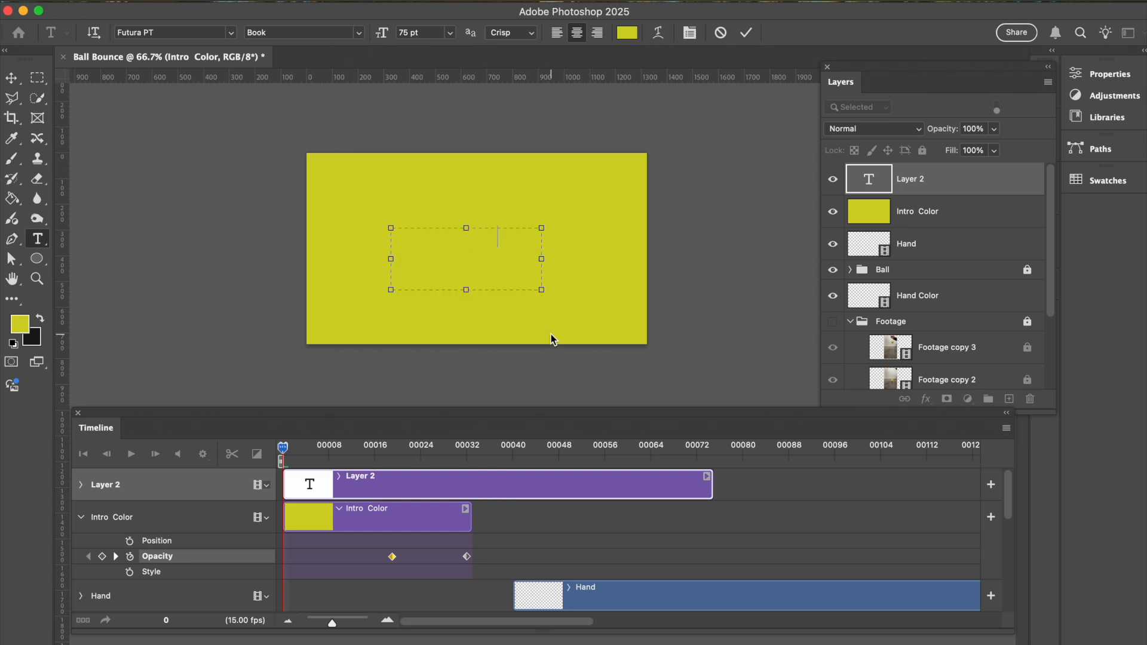
type(" An")
key("BackSpace")
type("nop")
Step: Select all the title text and set its colour to dark blue
key("super+a")
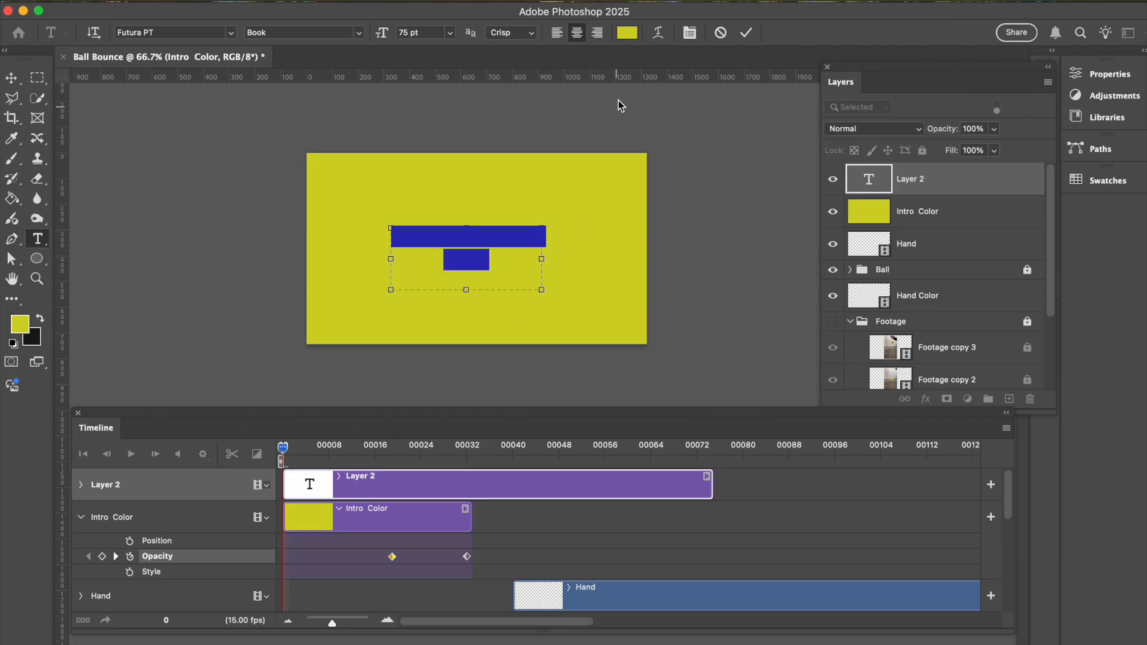
left_click(625, 34)
mouse_move(512, 409)
left_mouse_down()
mouse_move(506, 375)
mouse_move(466, 377)
left_mouse_up()
left_click(652, 299)
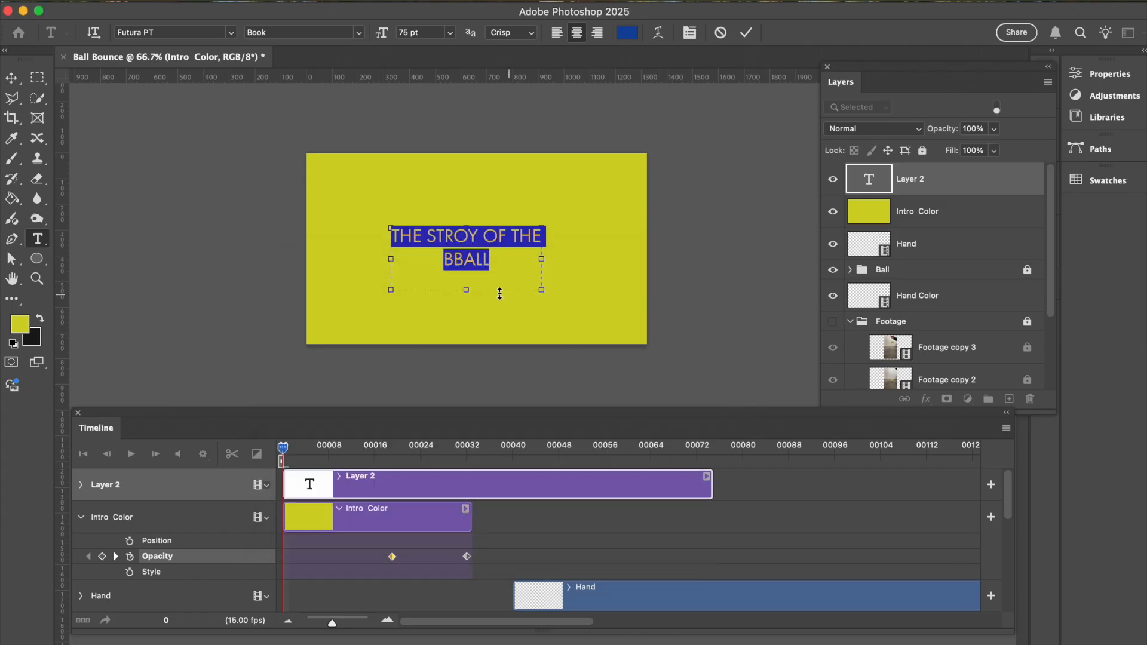
Step: Correct the typos so the title reads THE STORY OF THE BALL
left_click(459, 259)
double_click(454, 260)
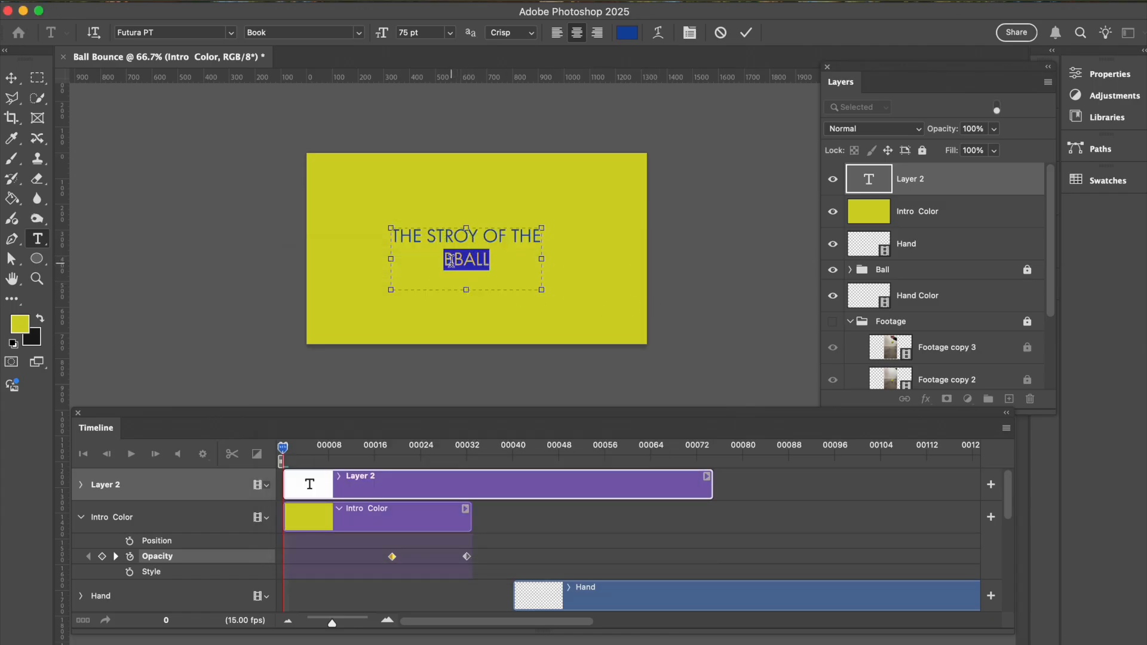
type("BALL")
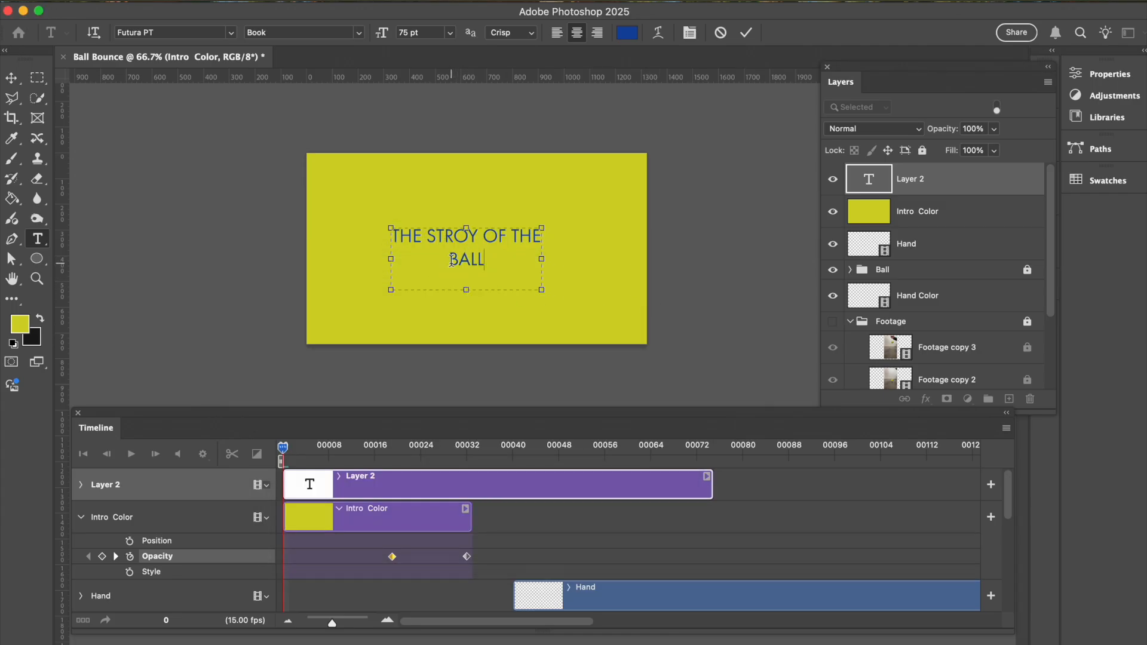
left_click_drag(473, 236, 447, 239)
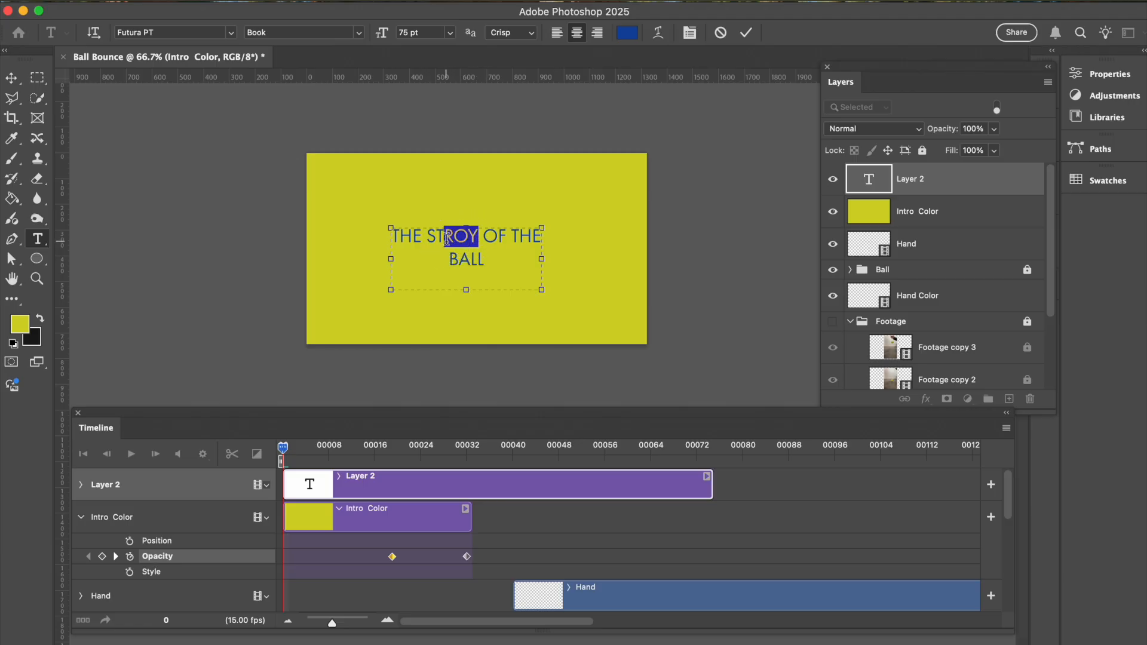
type("OR")
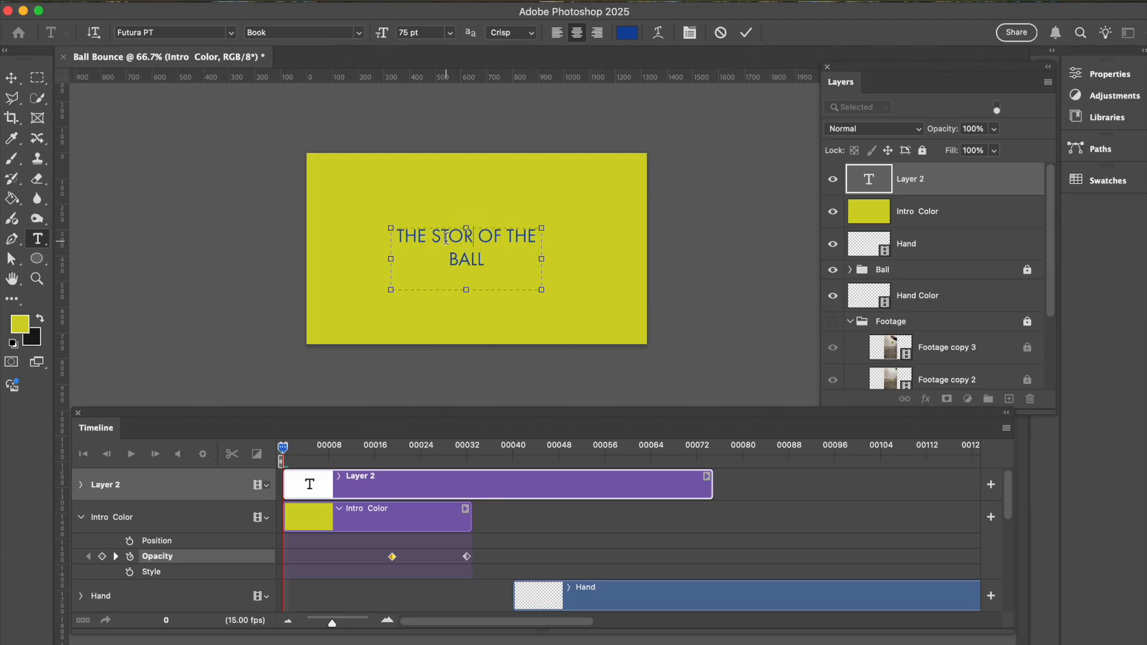
type("Y")
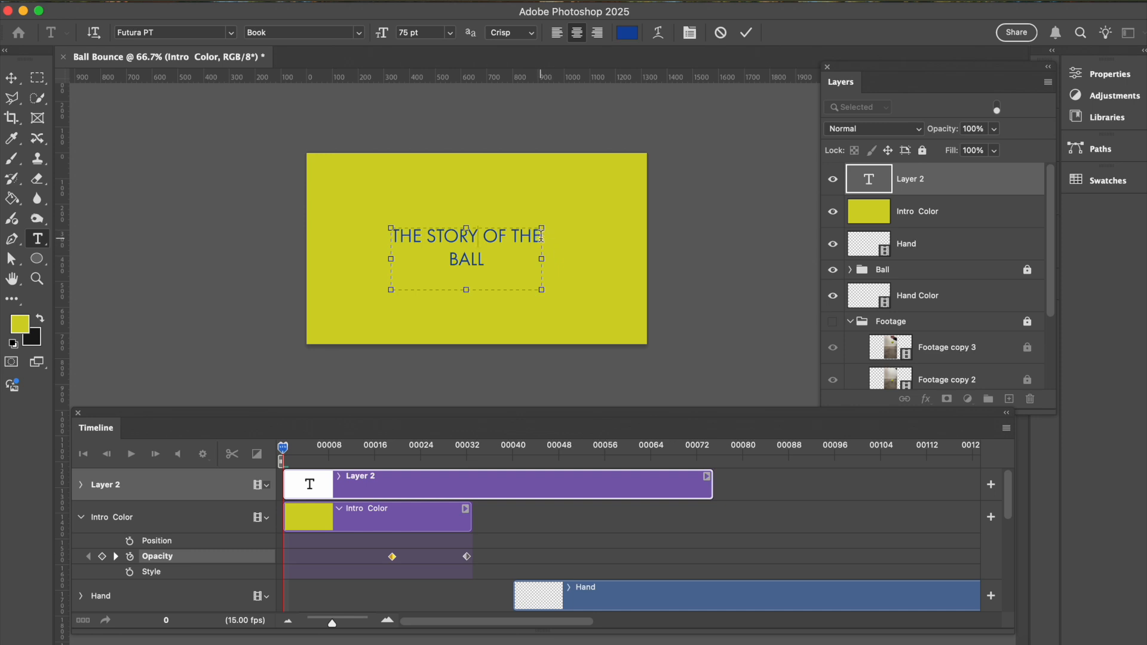
Step: Set the first line, THE STORY OF THE, to 30 pt with BALL on its own line below
left_click_drag(541, 237, 361, 231)
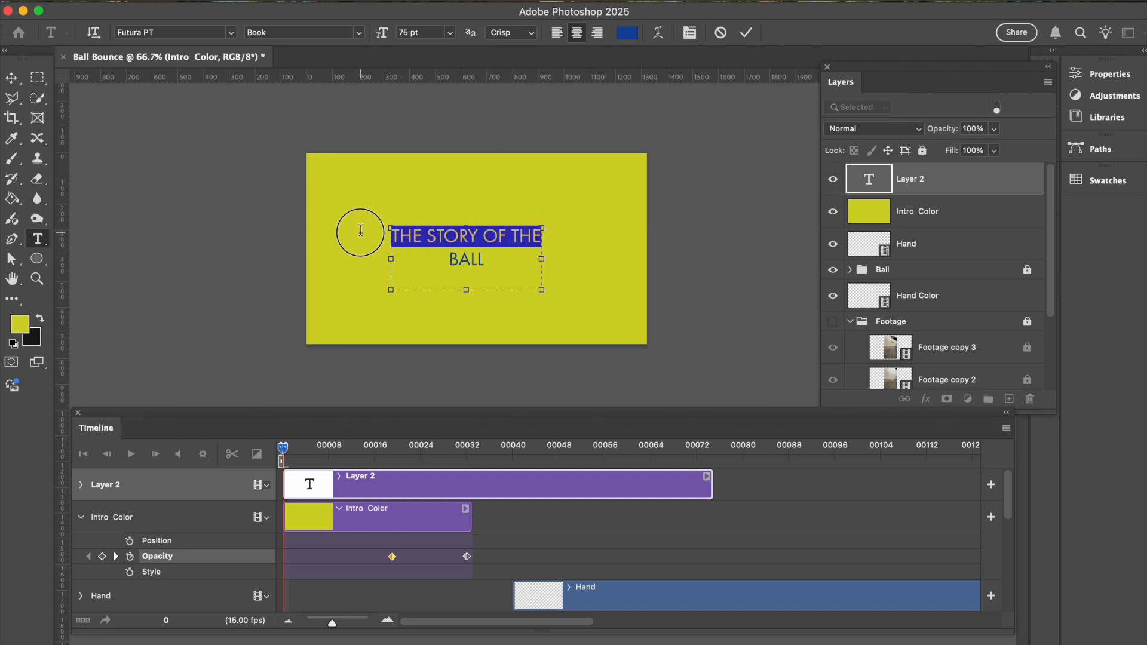
left_click(452, 39)
left_click(425, 189)
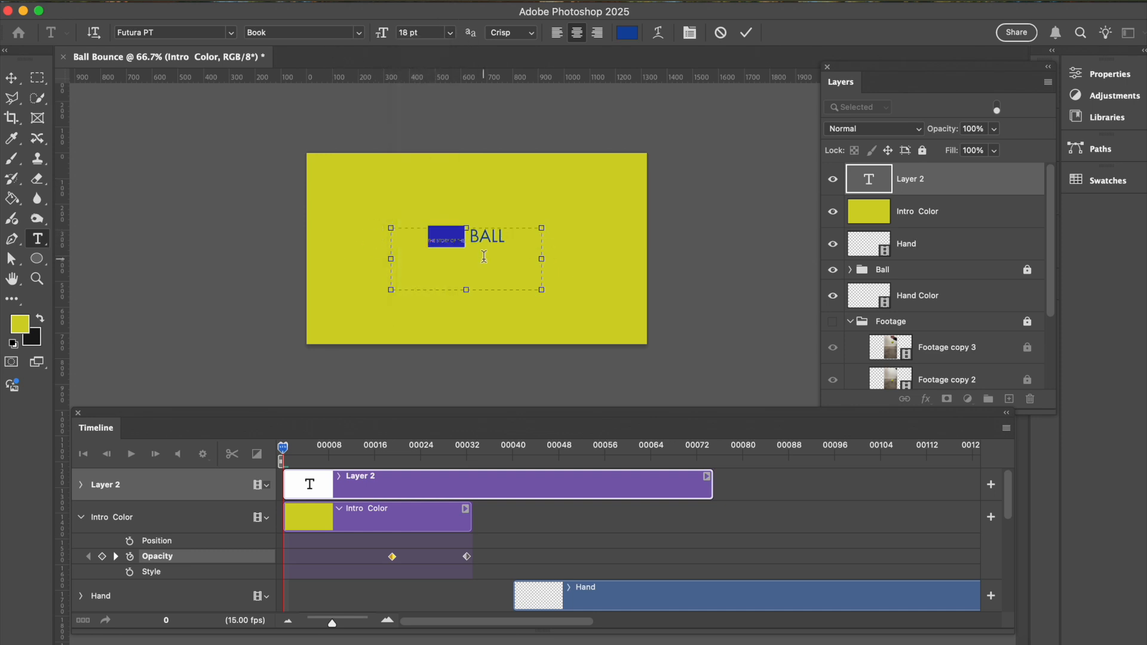
left_click_drag(471, 239, 511, 236)
left_click(491, 238)
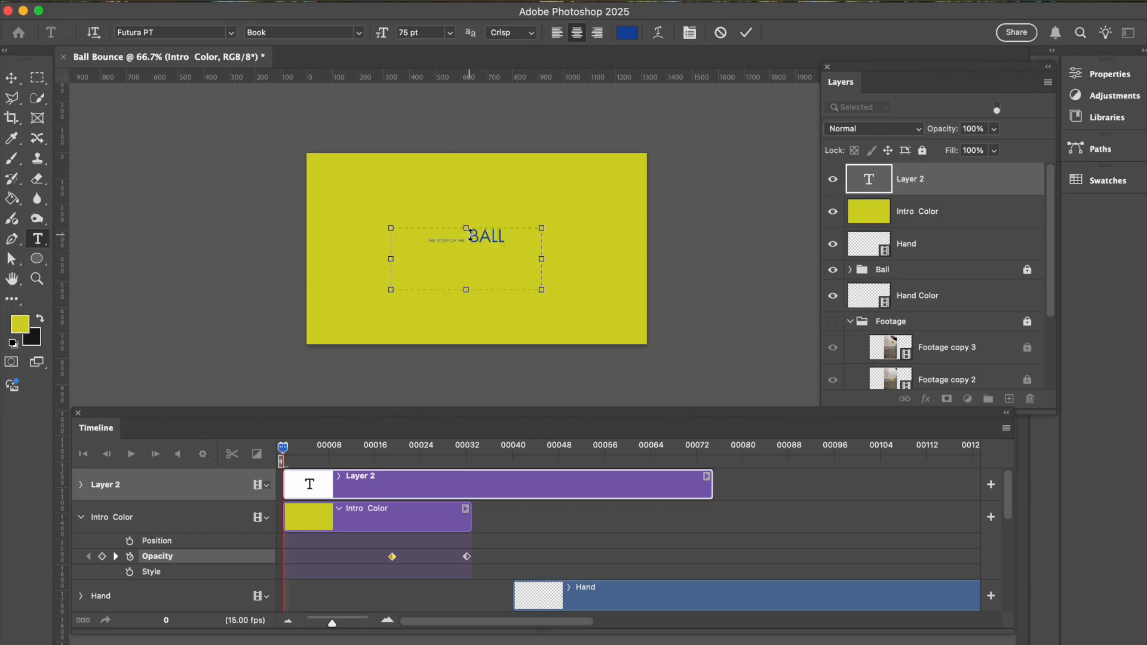
key("Return")
key("BackSpace")
key("Return")
double_click(482, 261)
triple_click(447, 240)
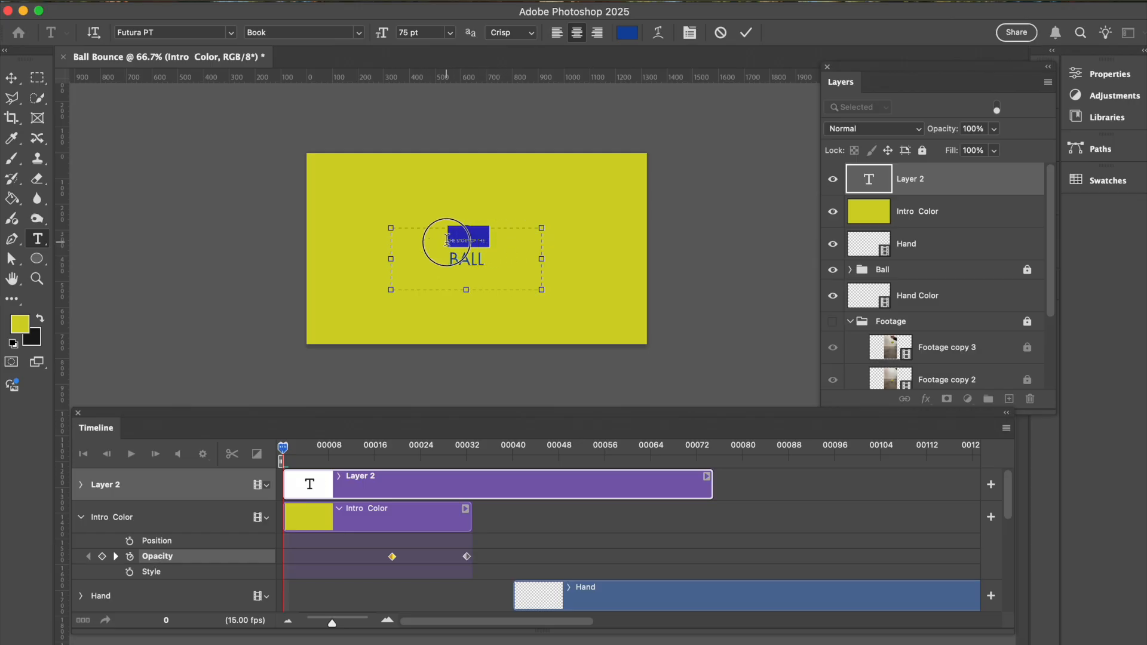
left_click(452, 33)
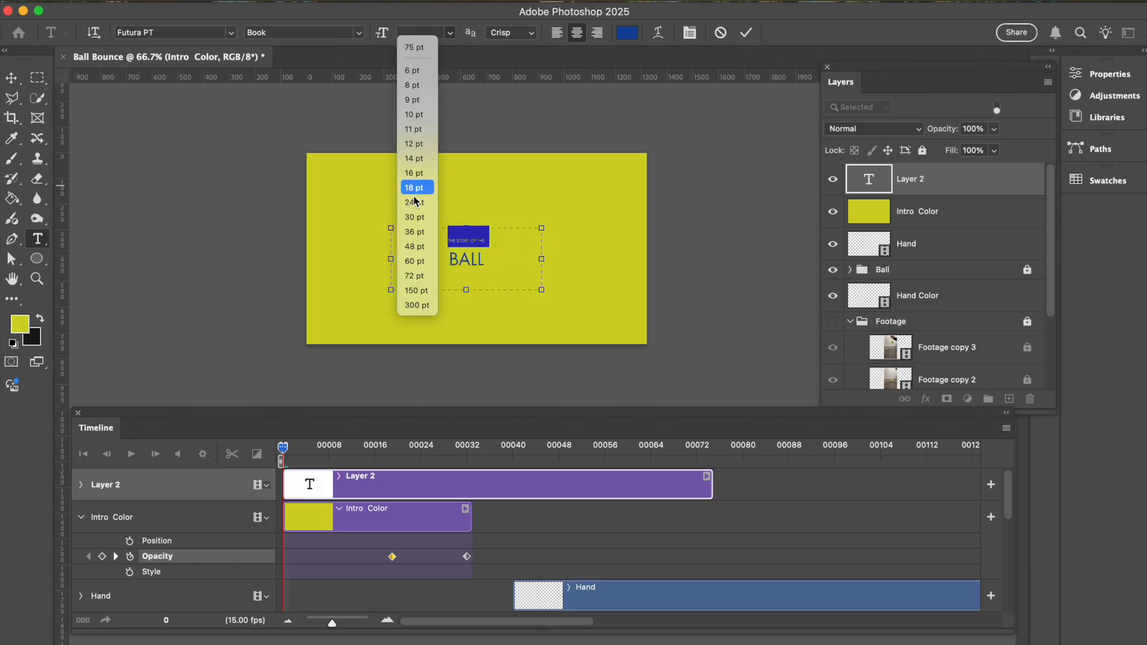
left_click(420, 219)
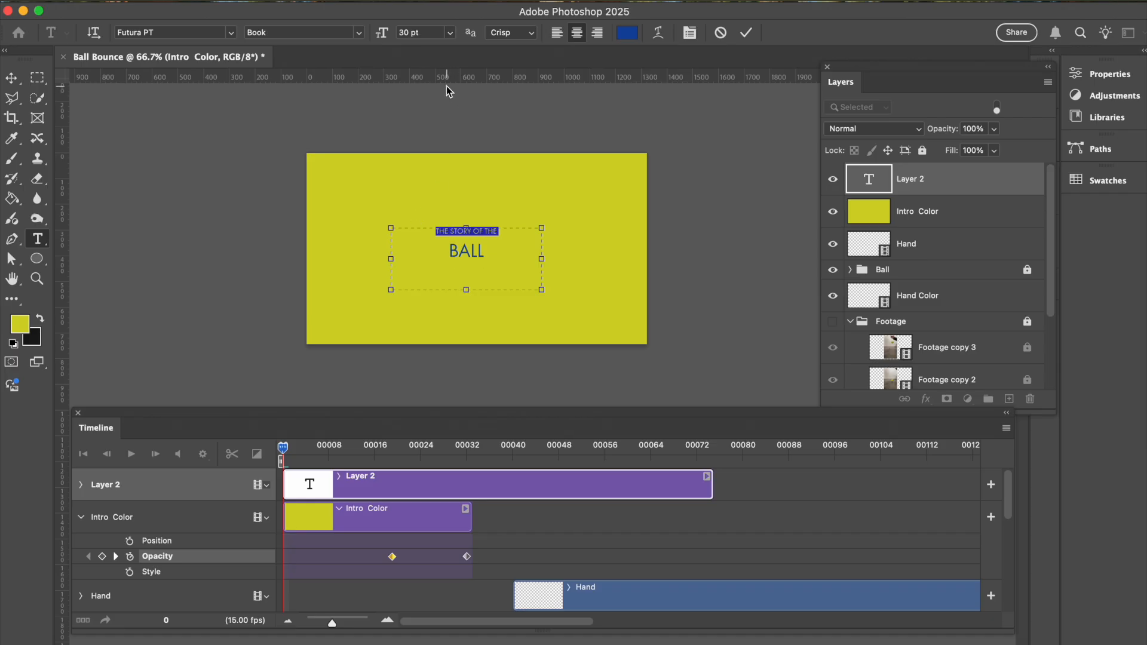
Step: Set the font size of the word BALL to 148 pt
left_click(452, 33)
left_click(423, 261)
left_click_drag(496, 252, 418, 256)
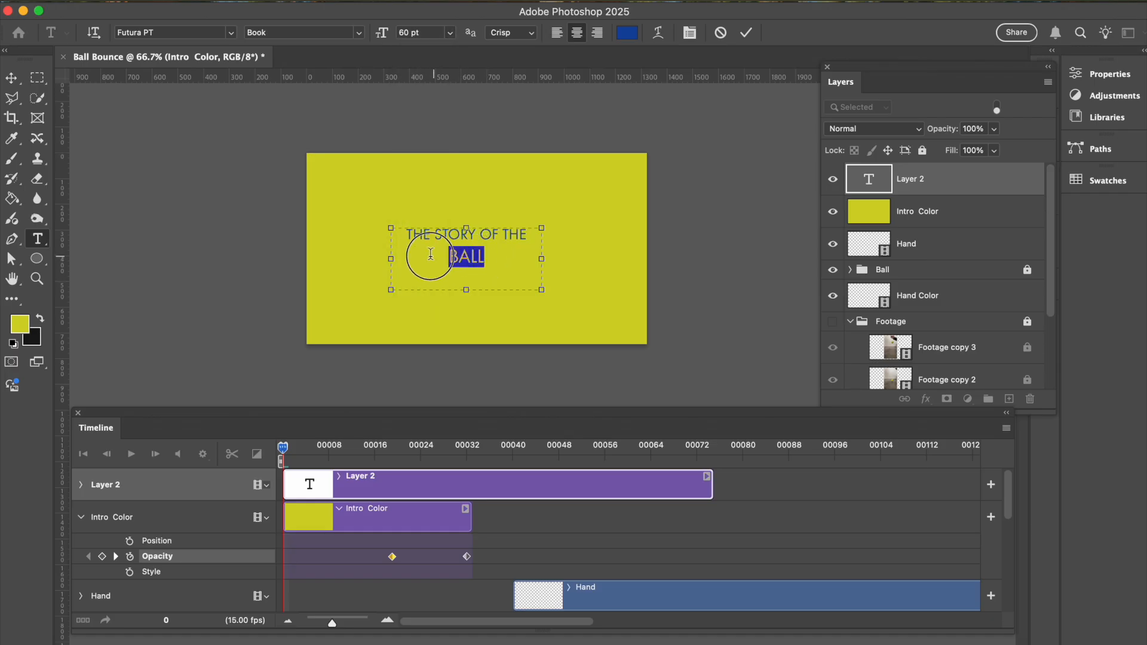
left_click_drag(382, 36, 440, 36)
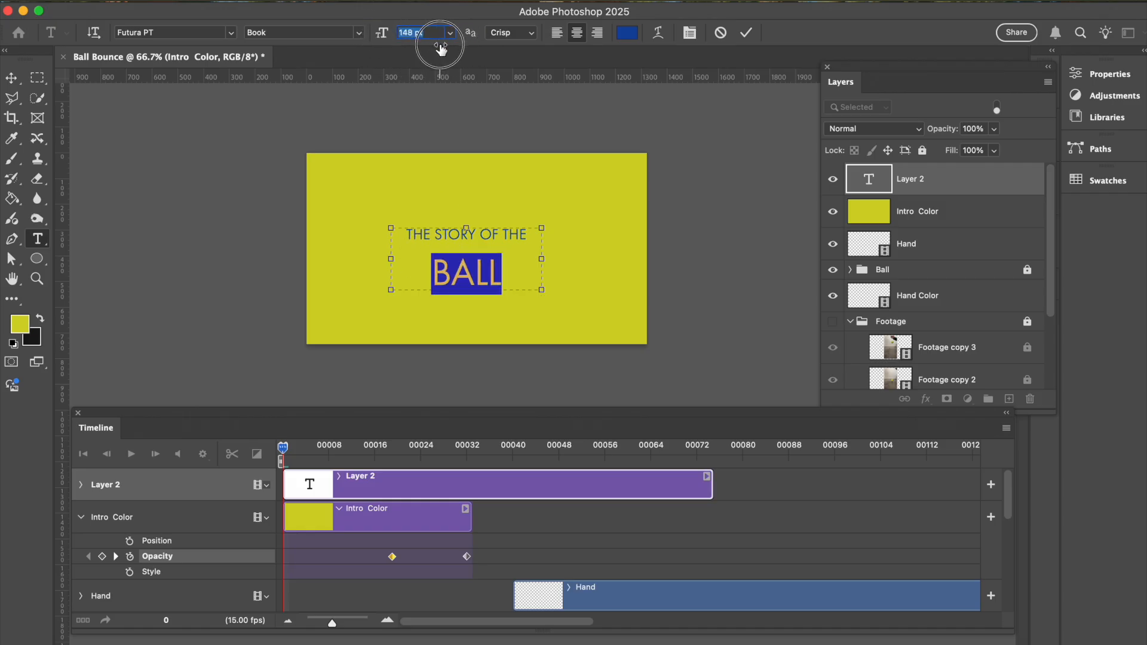
Step: Reposition the title on the canvas and trim its clip to end around frame 33
left_click(11, 78)
left_click_drag(468, 242, 512, 230)
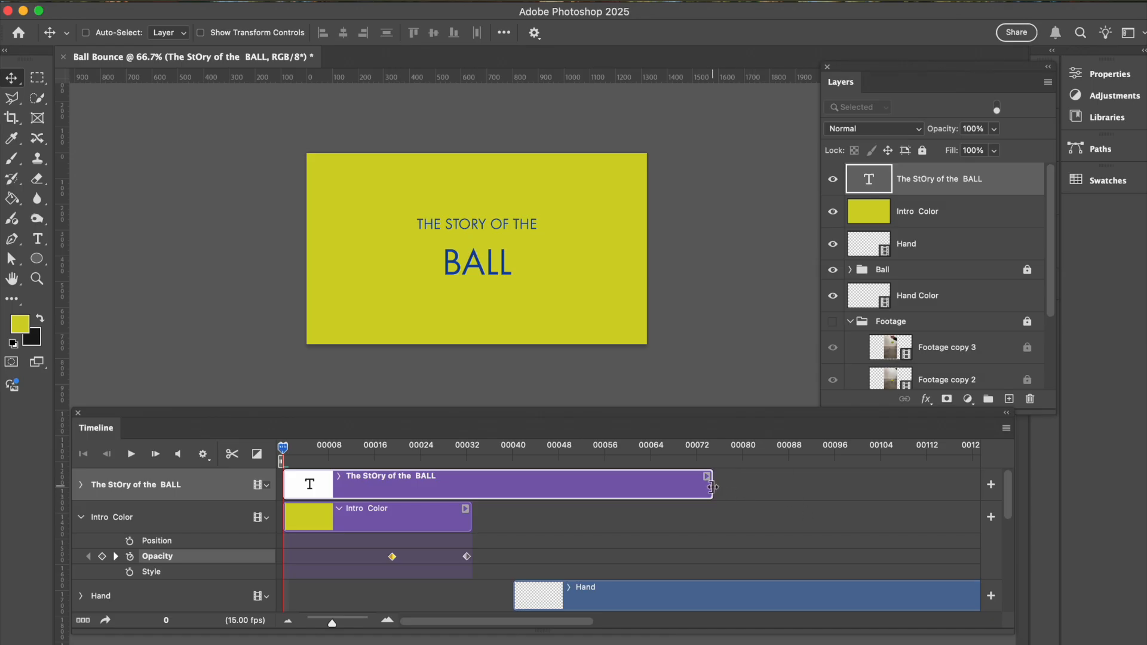
left_click_drag(712, 487, 472, 490)
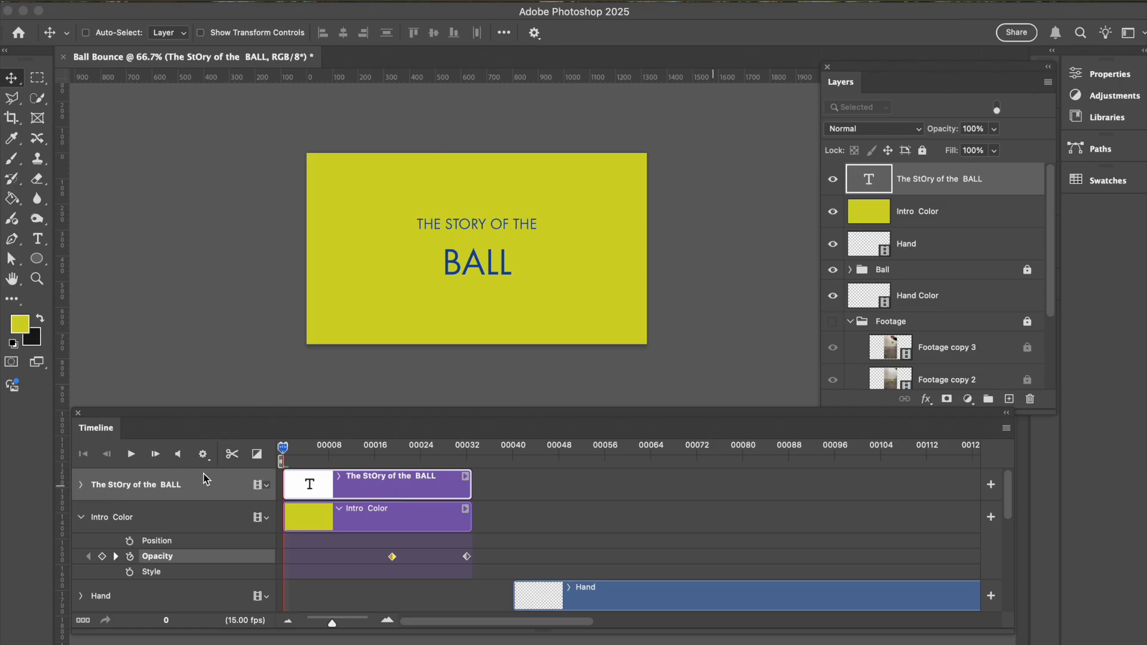
Step: Enable opacity keyframing on the title layer and set its opacity to 0% at frame 0
left_click_drag(285, 448, 246, 506)
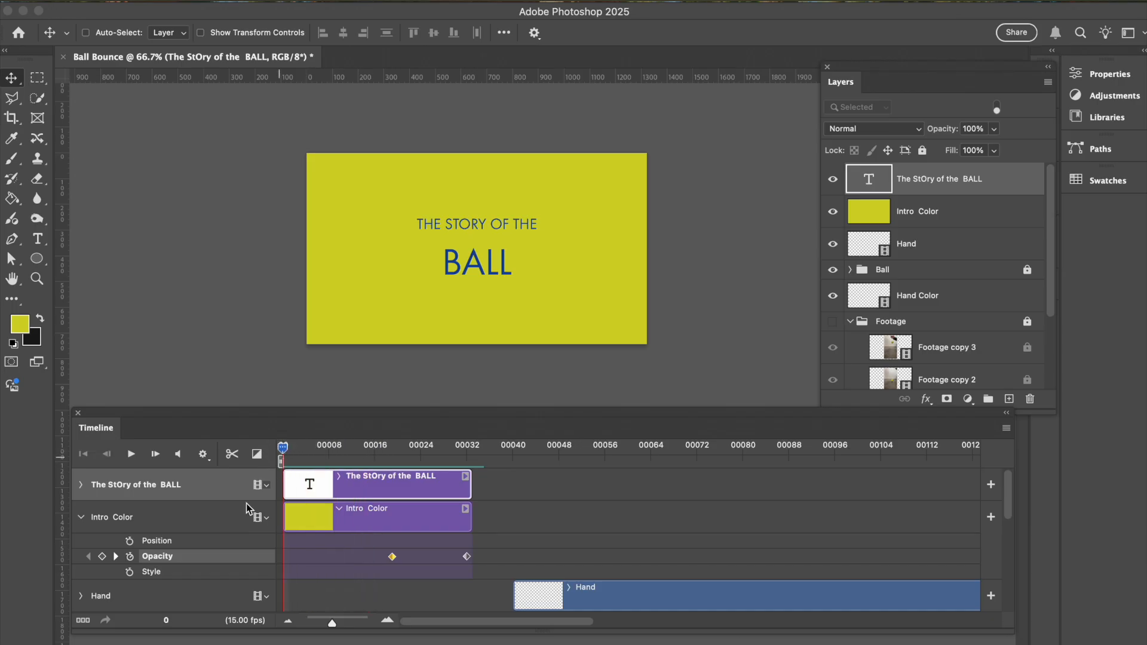
left_click(82, 486)
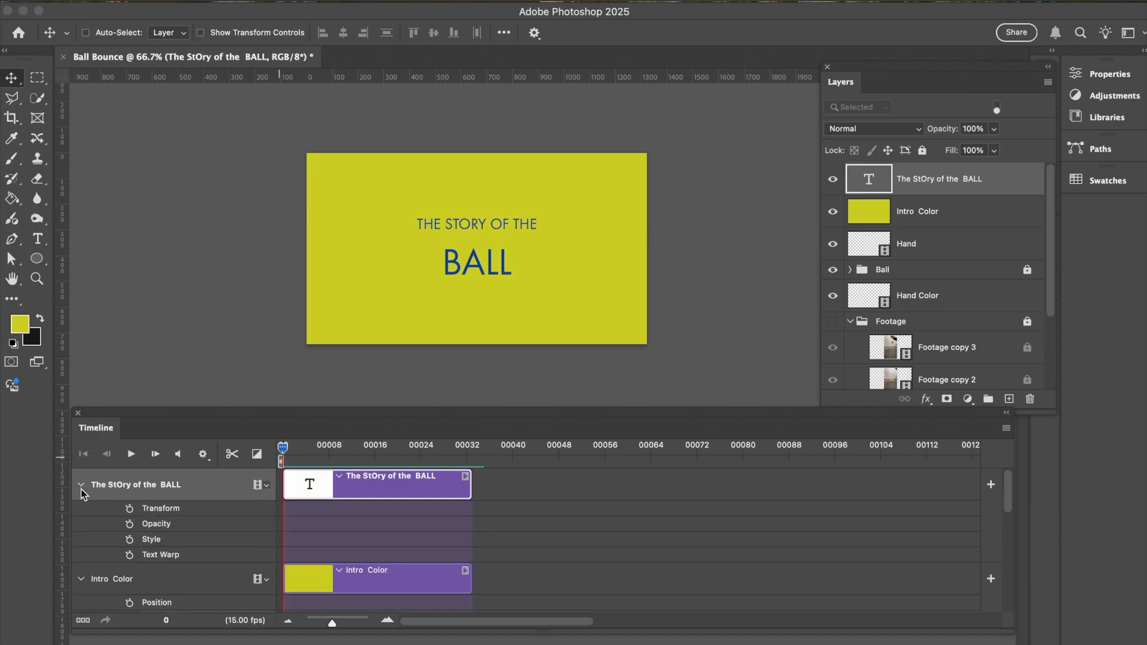
left_click(130, 524)
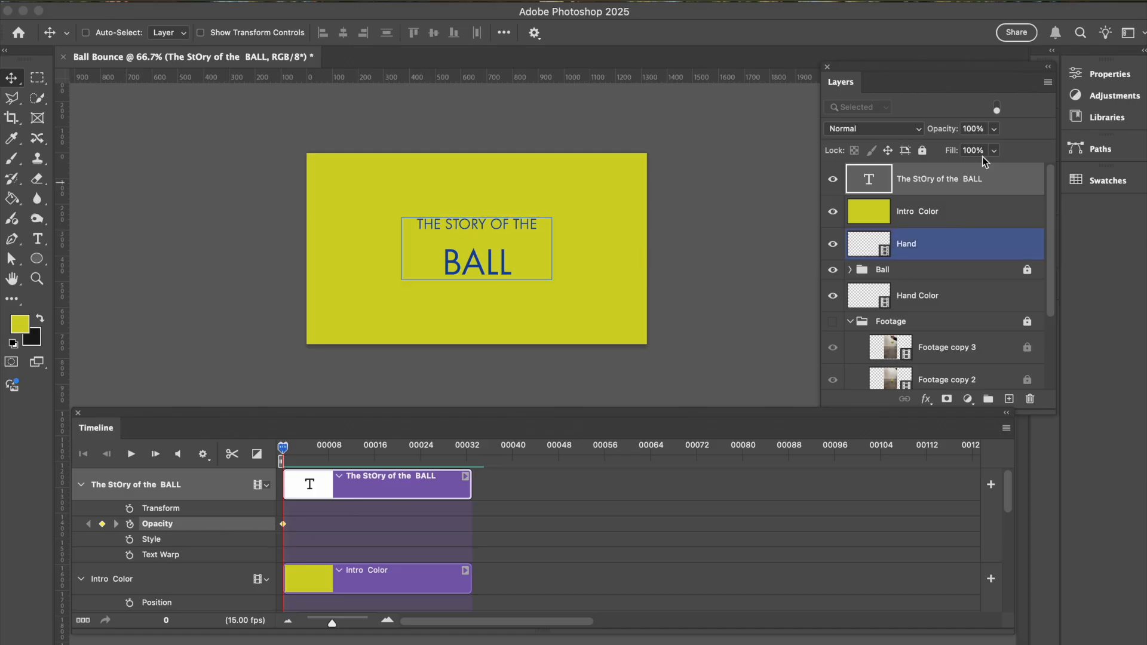
left_click(994, 128)
left_click_drag(999, 147, 923, 150)
Step: Move to frame 6 and set the title's opacity to 100%
left_click_drag(283, 449, 317, 450)
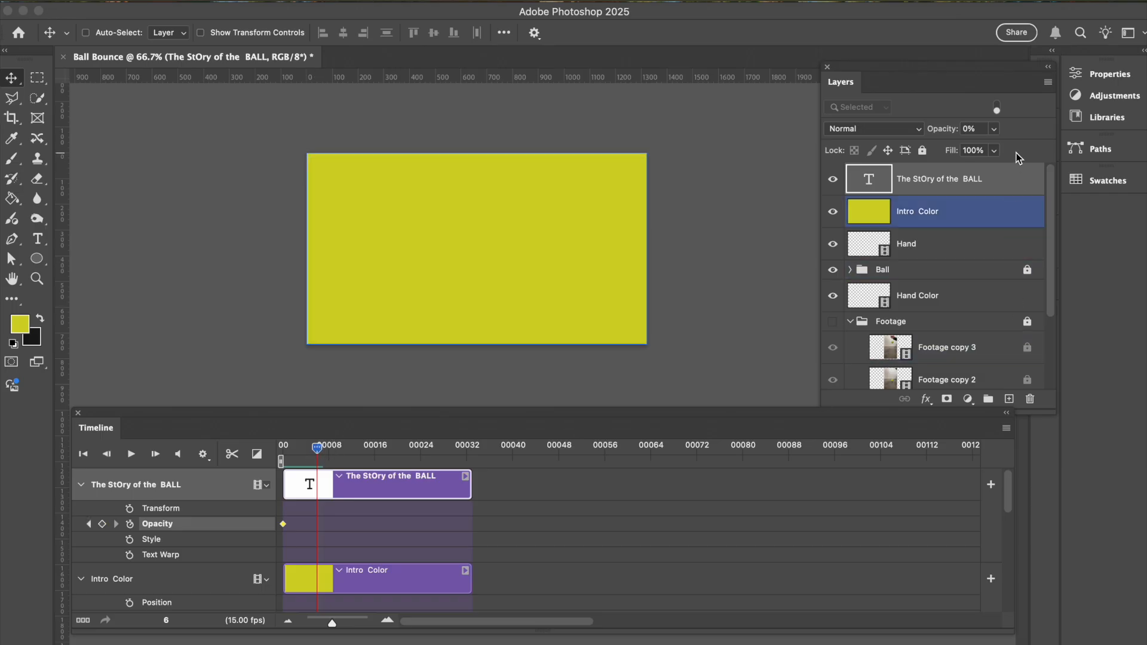
left_click(993, 151)
left_click_drag(974, 148, 1047, 148)
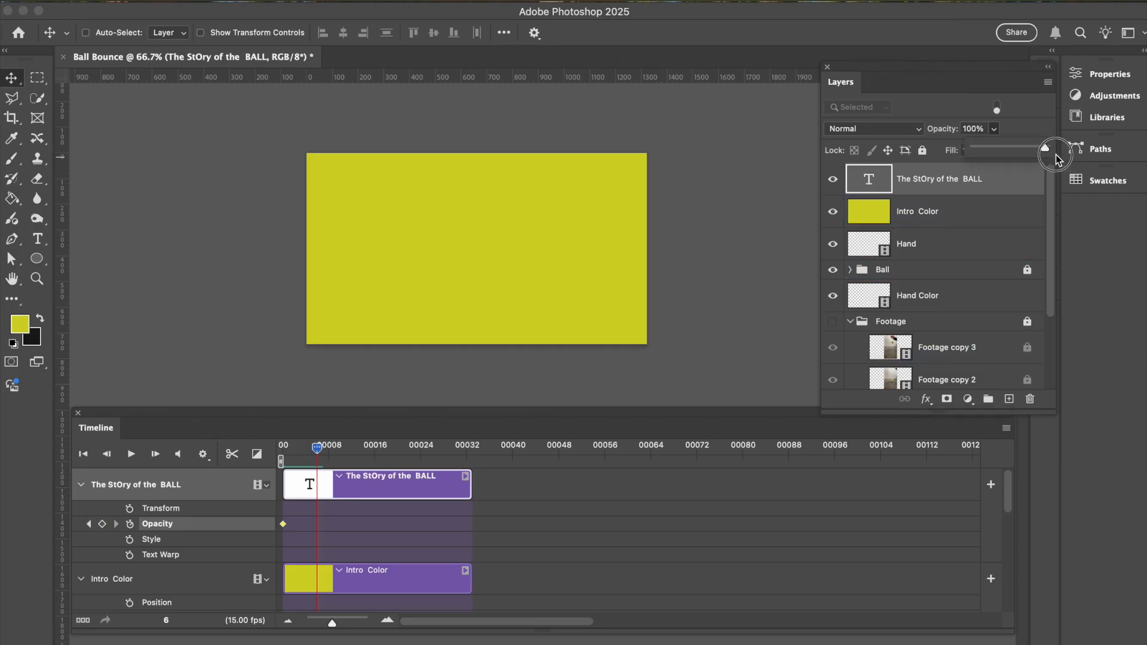
Step: Move to frame 22 and set the title's opacity to 90%
left_click_drag(317, 448, 410, 457)
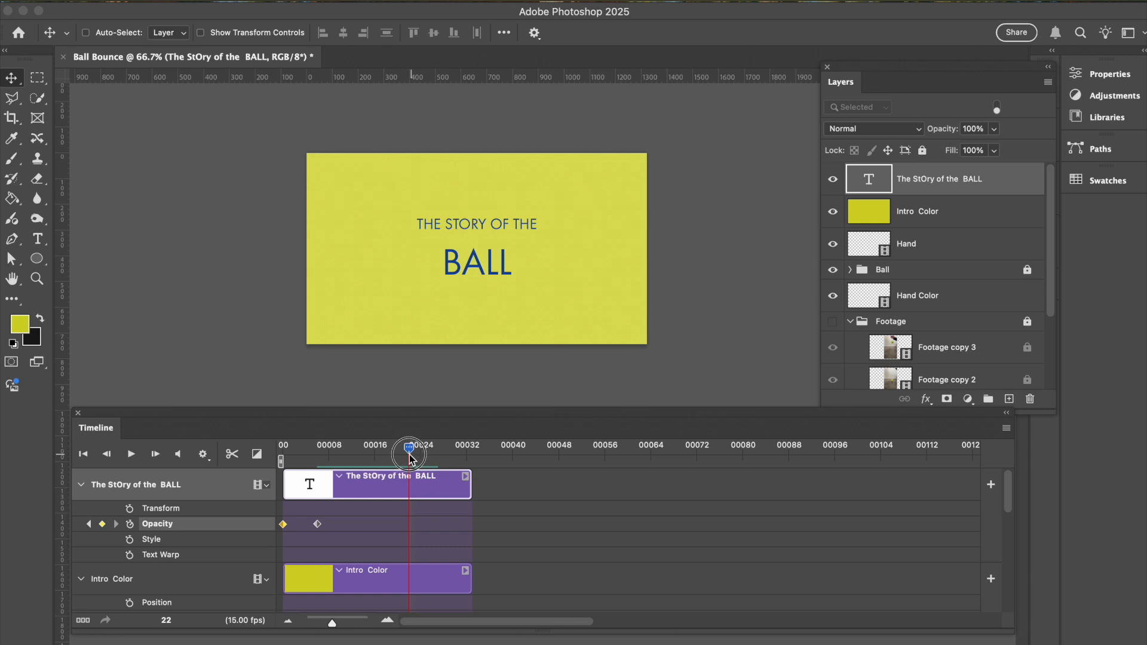
left_click(411, 457)
left_click(994, 130)
left_click_drag(994, 149, 987, 149)
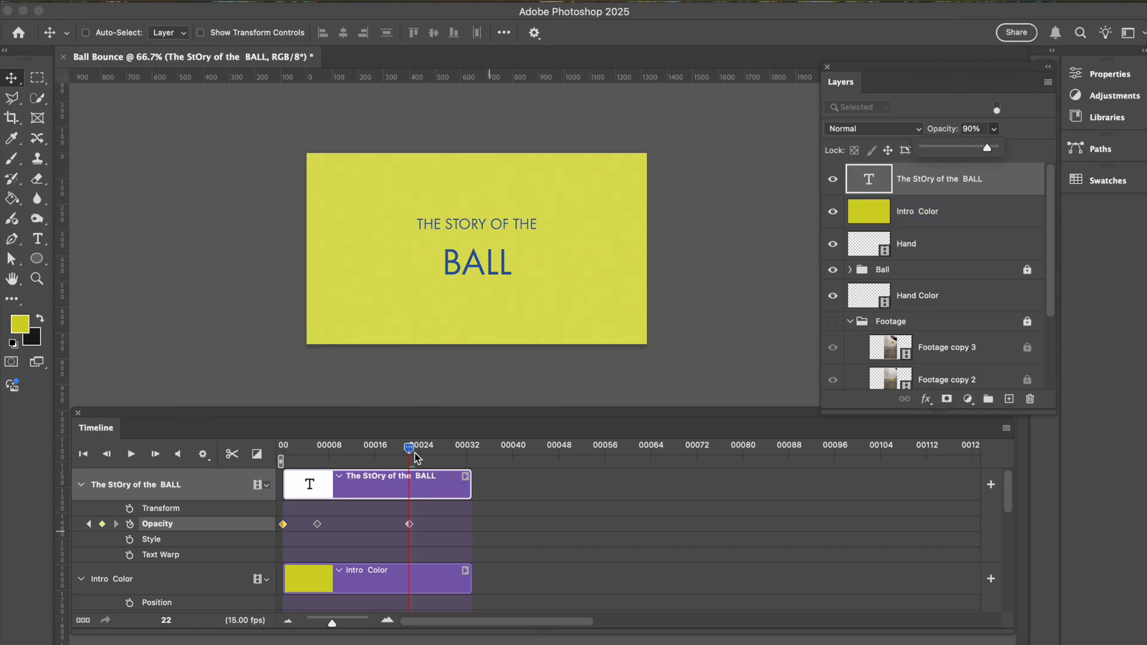
Step: Move to frame 32 and set the title's opacity to 0%
left_click_drag(412, 456, 472, 457)
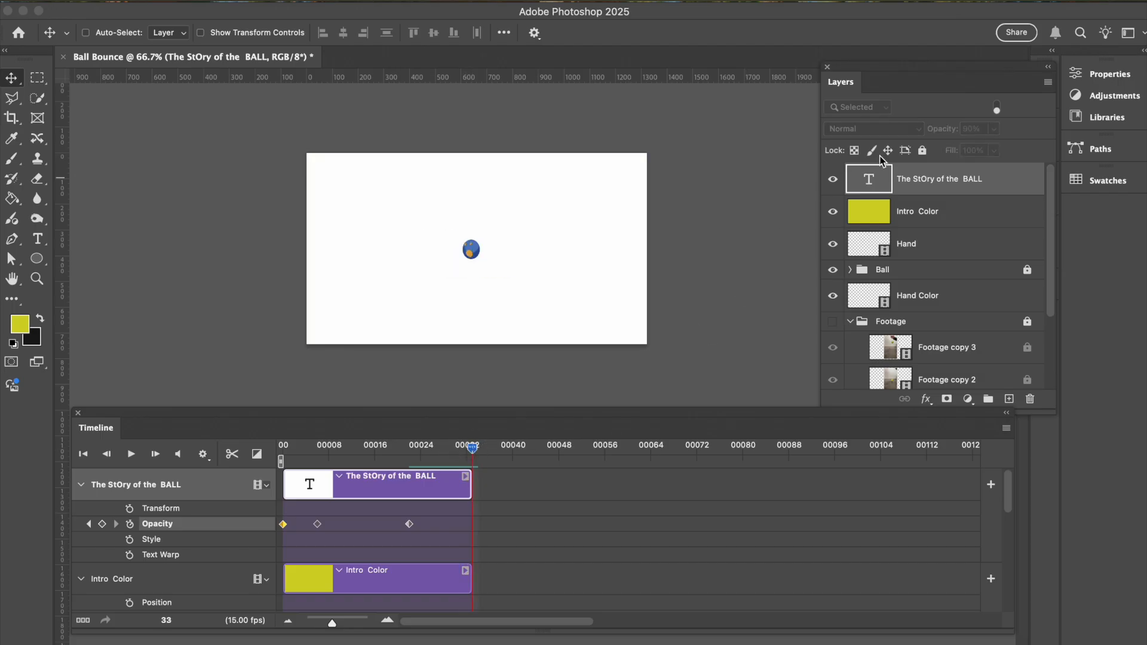
left_click_drag(474, 453, 466, 453)
left_click(993, 130)
left_click_drag(994, 151, 878, 151)
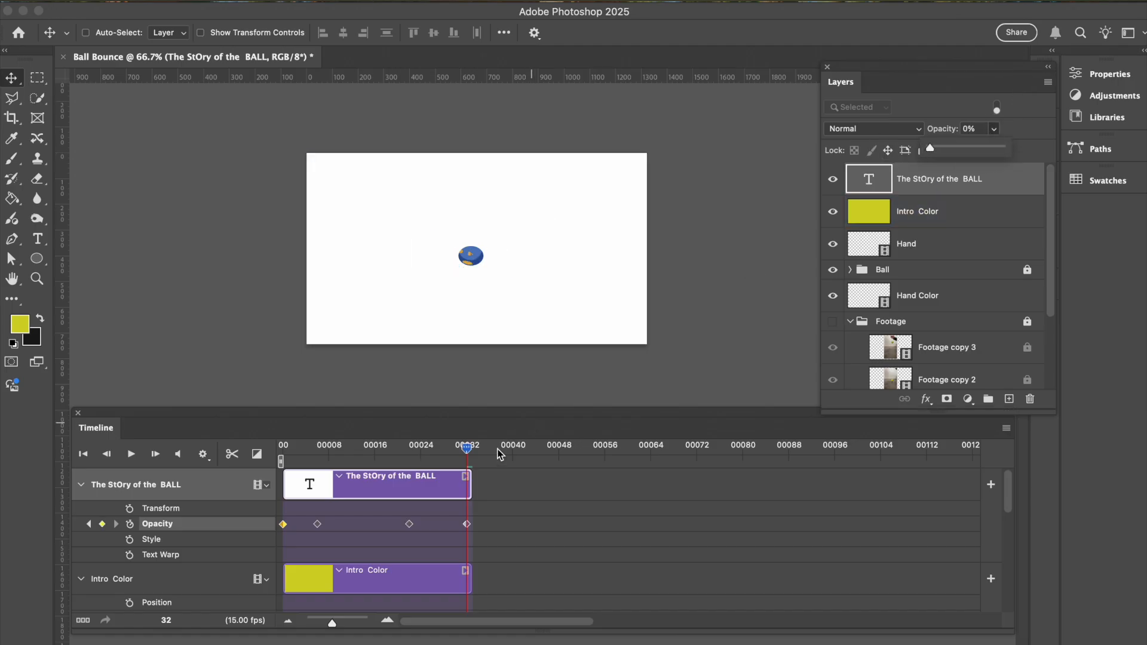
Step: Play back the intro from the start to review the title fade
left_click_drag(468, 458, 261, 474)
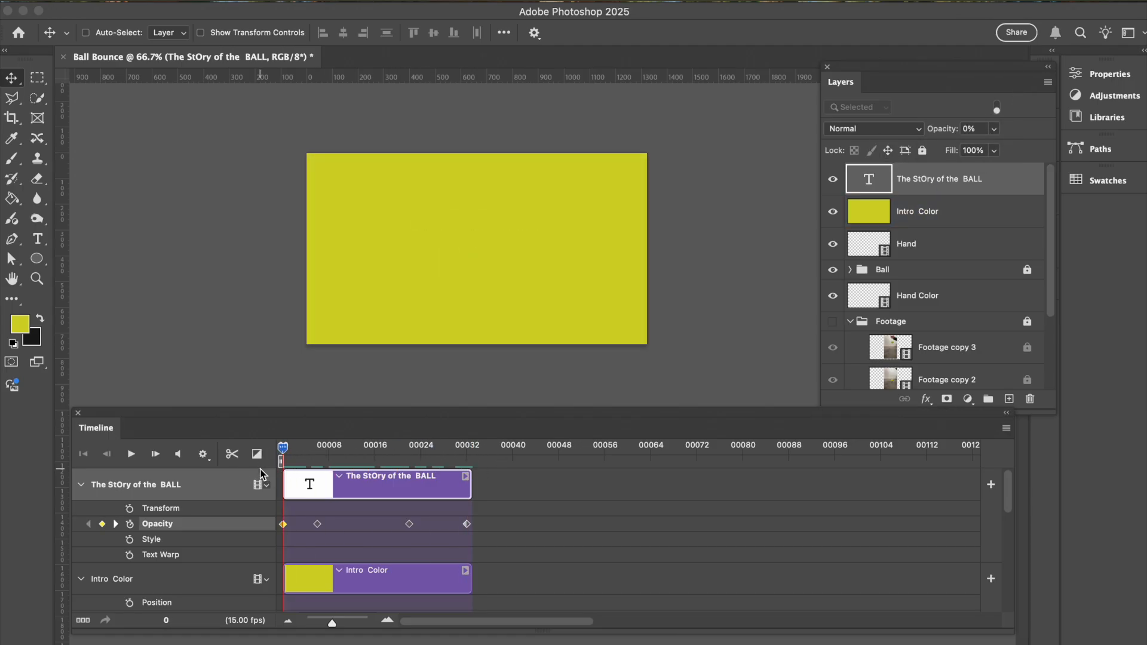
key("space")
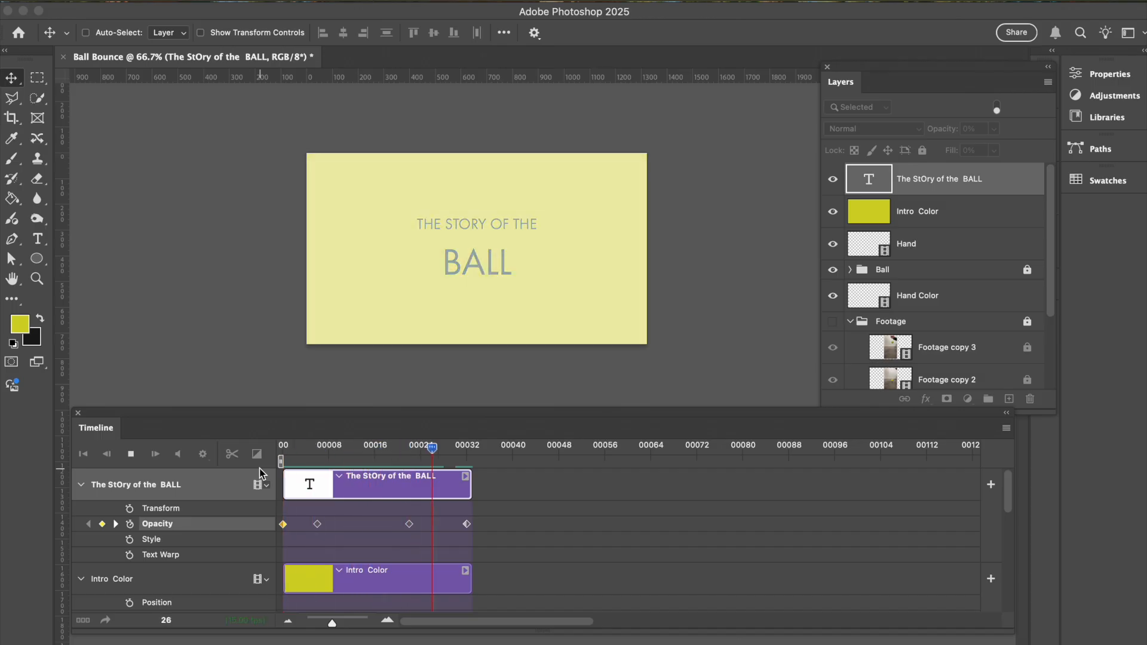
key("space")
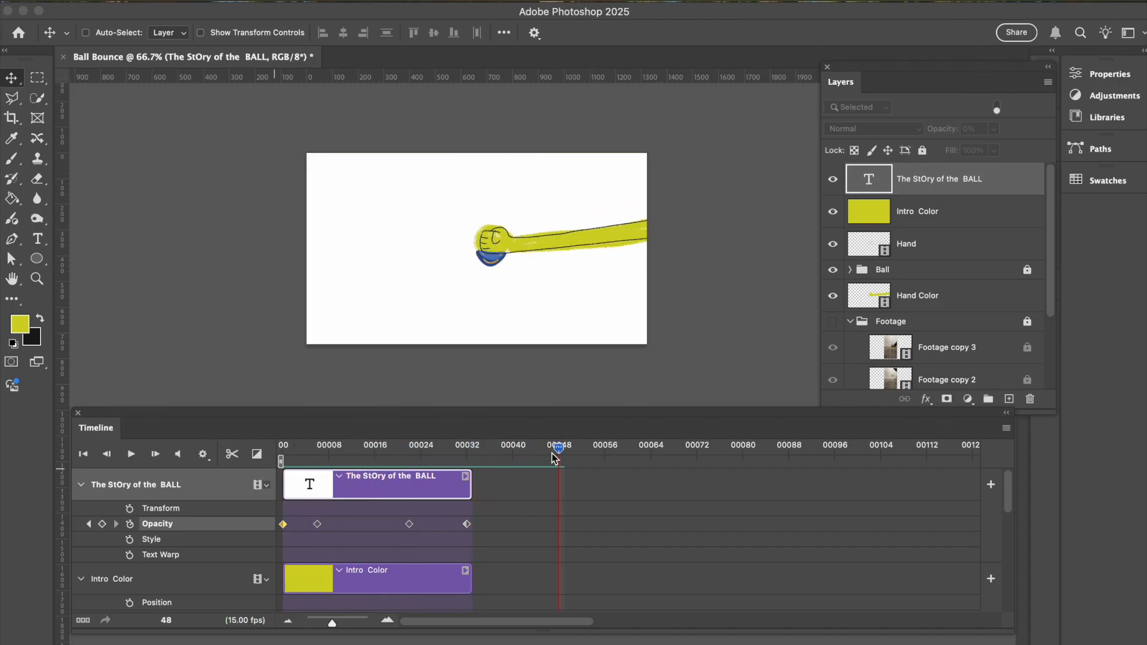
left_click_drag(556, 458, 255, 469)
key("space")
Step: Shift the title's two middle opacity keyframes later in time and replay the intro from the start
key("space")
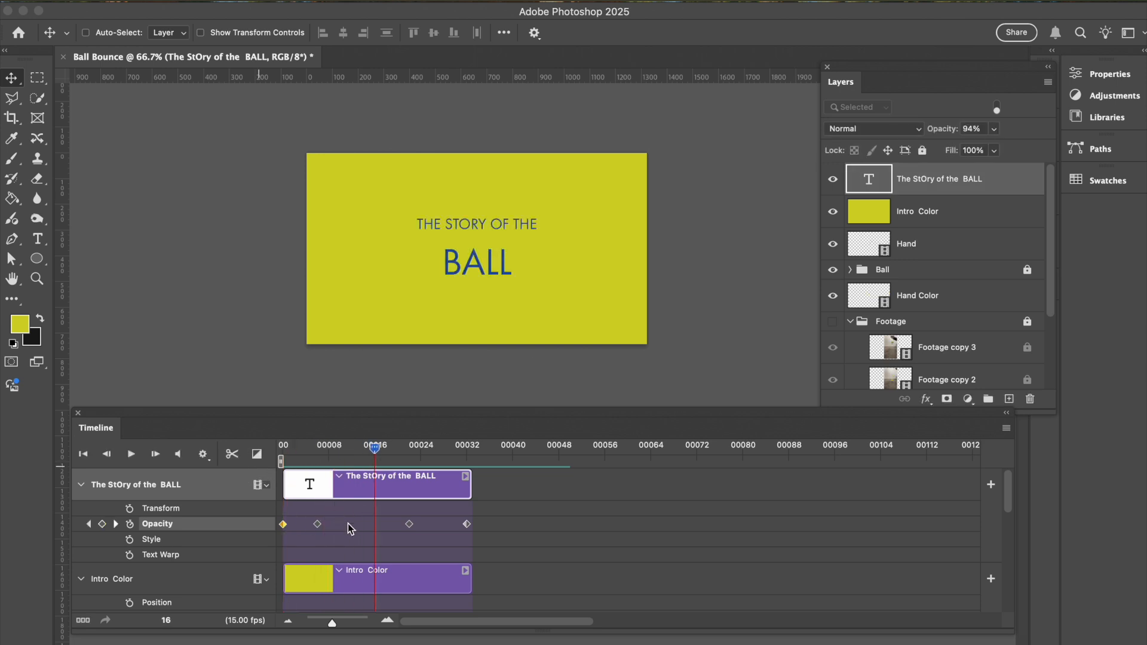
left_click_drag(321, 530, 420, 525)
left_click_drag(375, 449, 283, 460)
key("space")
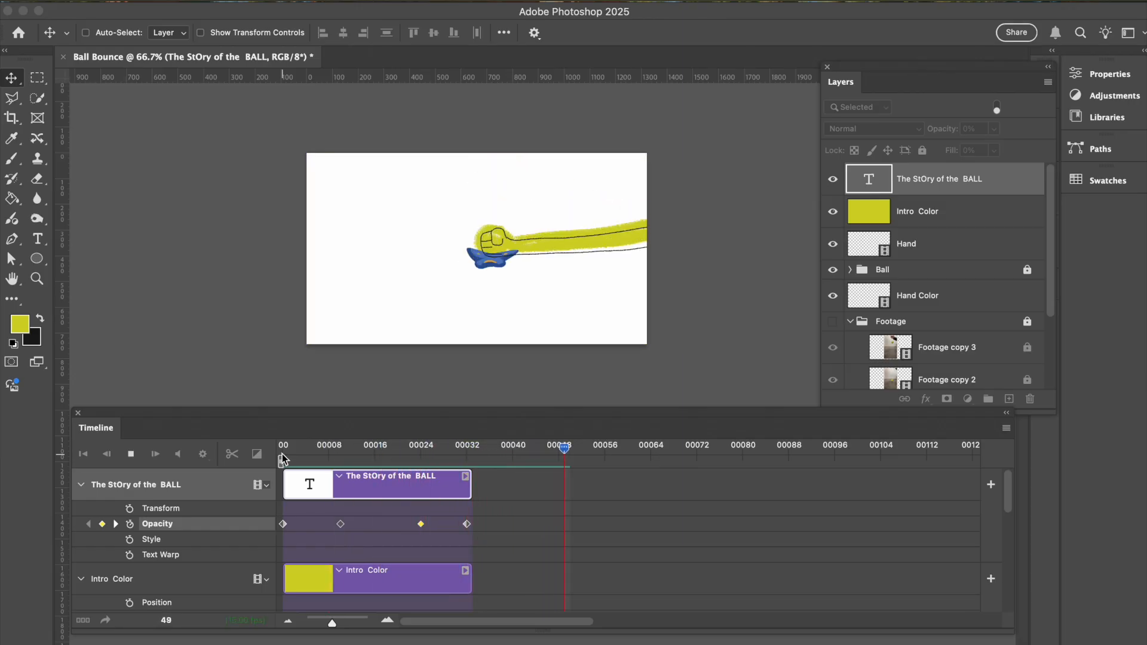
key("space")
left_click_drag(608, 452, 284, 460)
key("space")
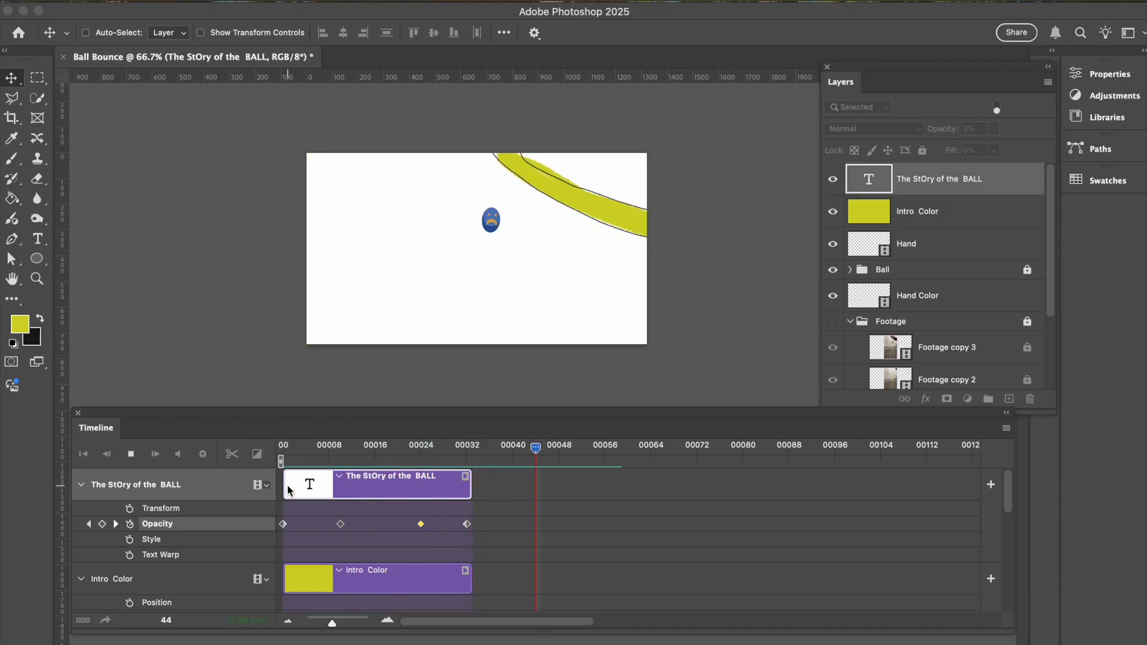
key("space")
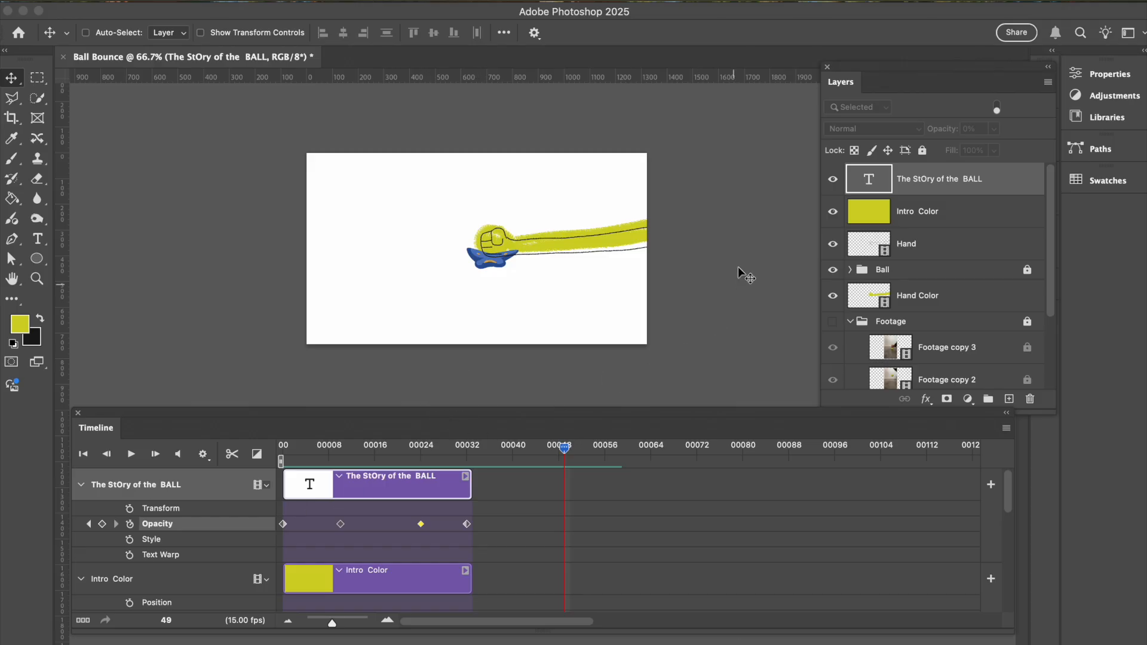
left_click_drag(564, 448, 154, 483)
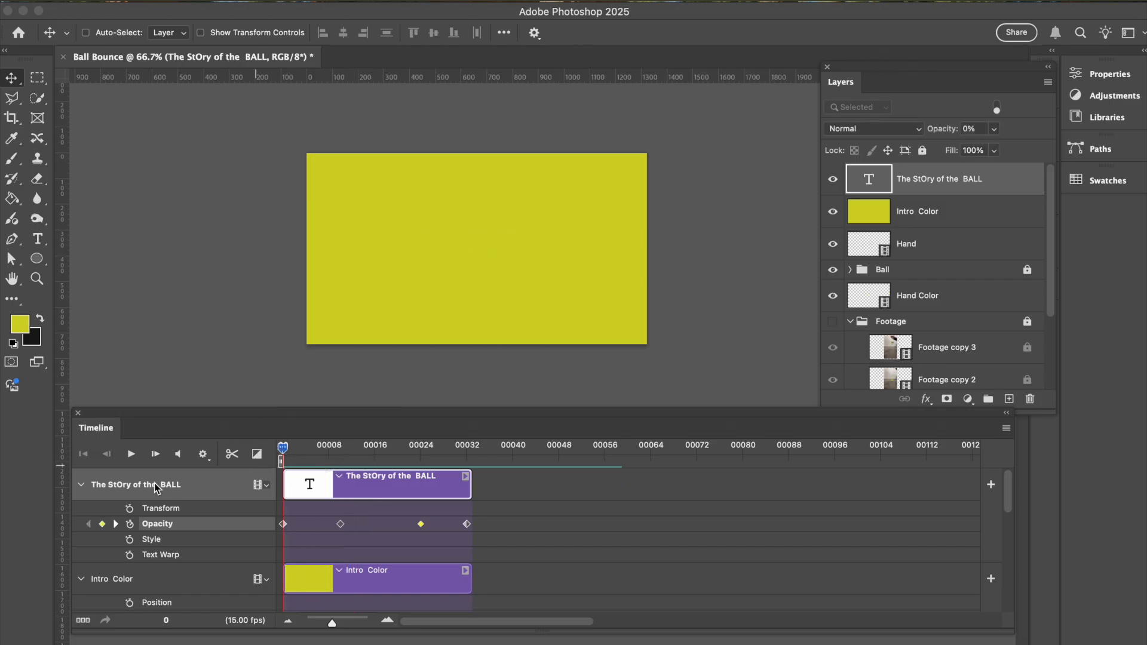
Step: Collapse the title and Intro Color tracks, enlarge the timeline panel and expand the Footage group
left_click(80, 486)
left_click(81, 517)
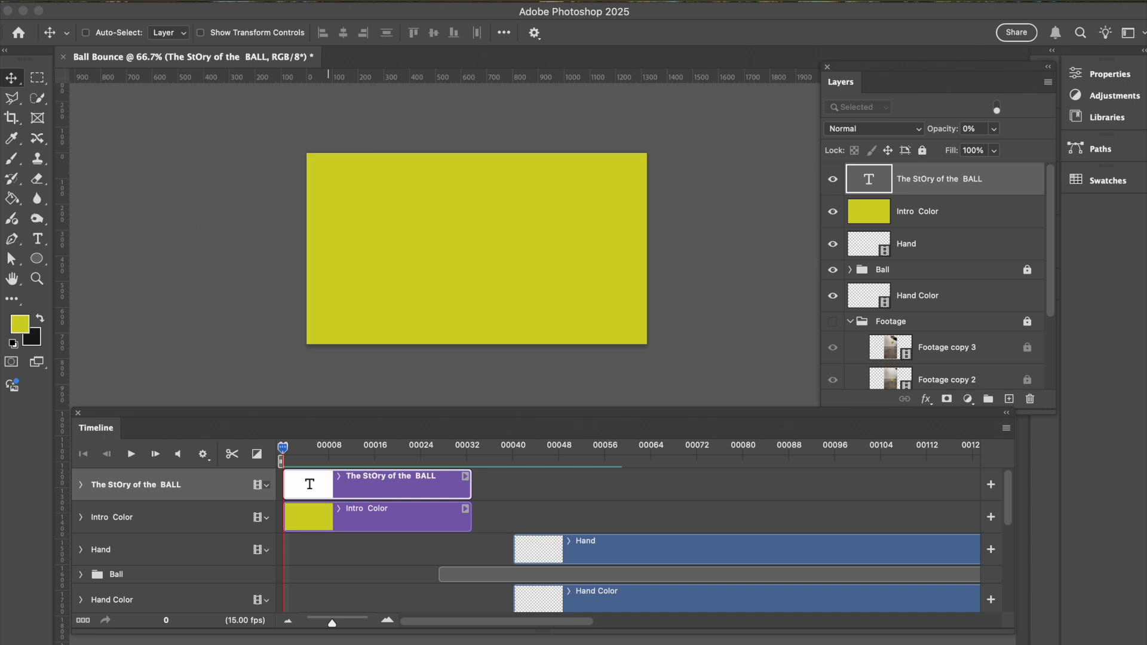
left_click(254, 1)
mouse_move(318, 316)
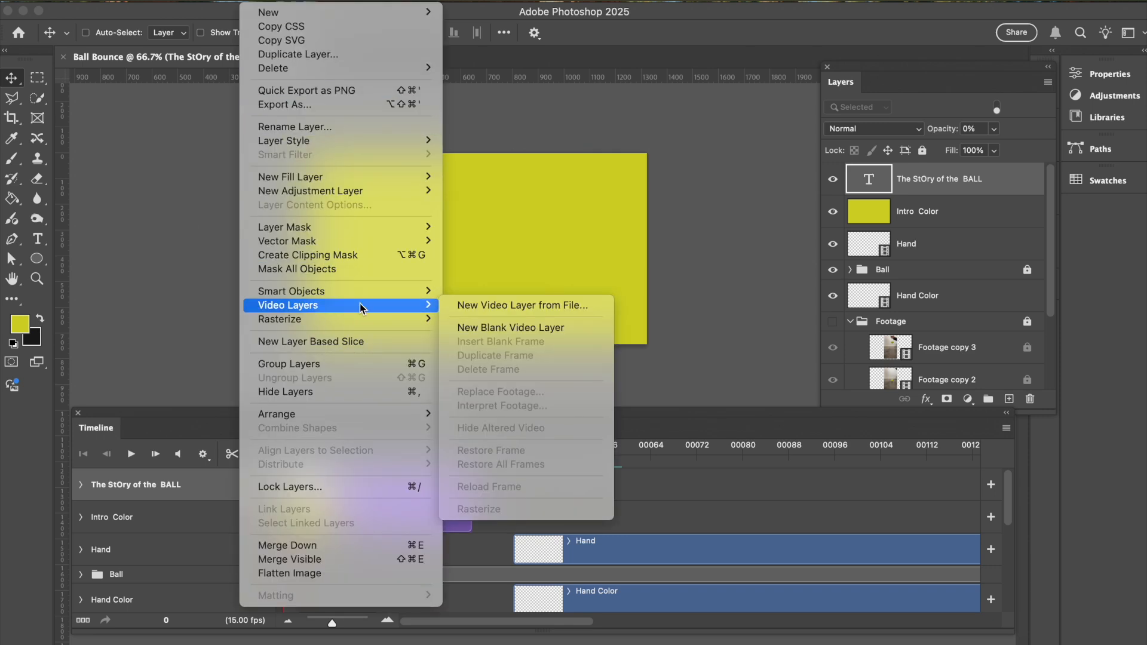
left_click(569, 311)
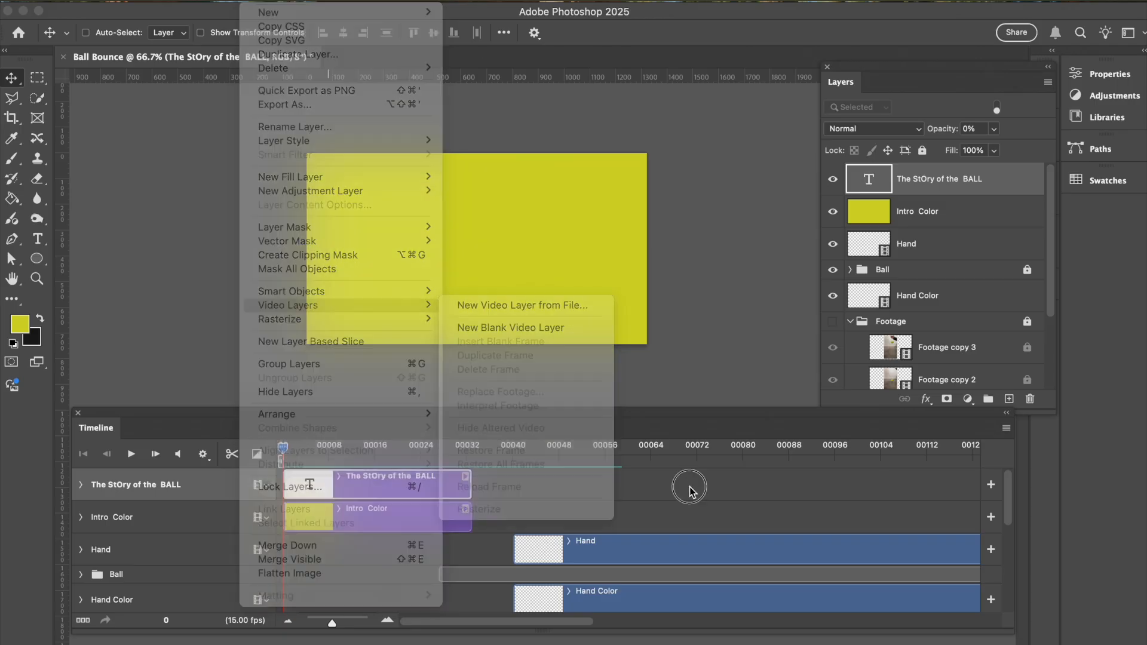
left_click_drag(1010, 506, 1016, 599)
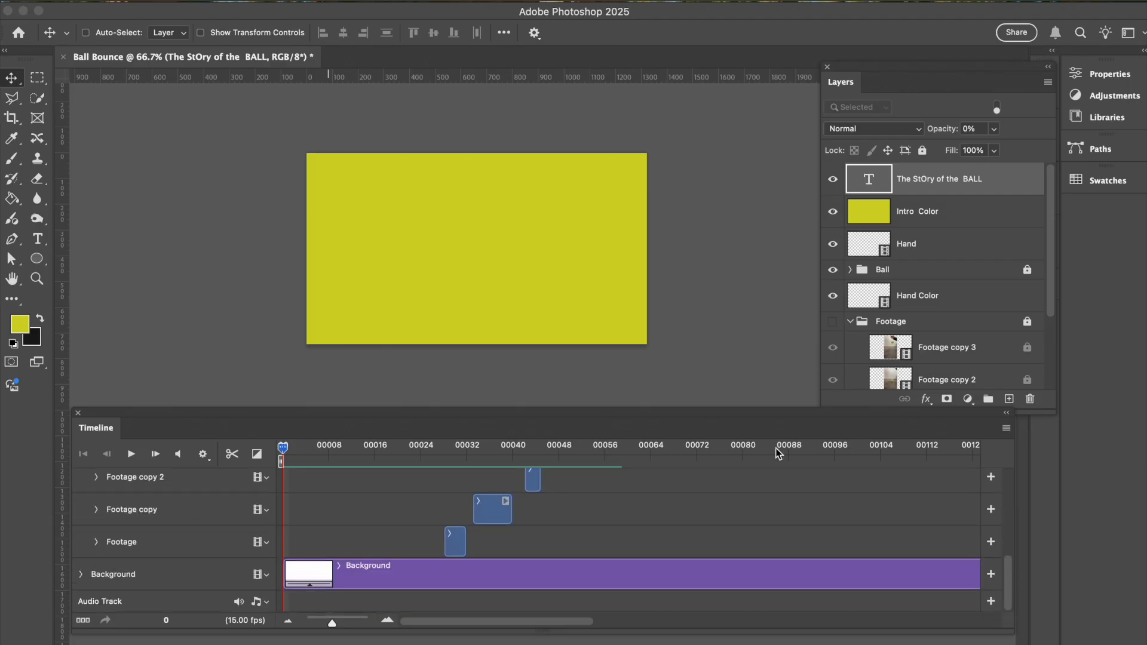
left_click_drag(637, 411, 630, 350)
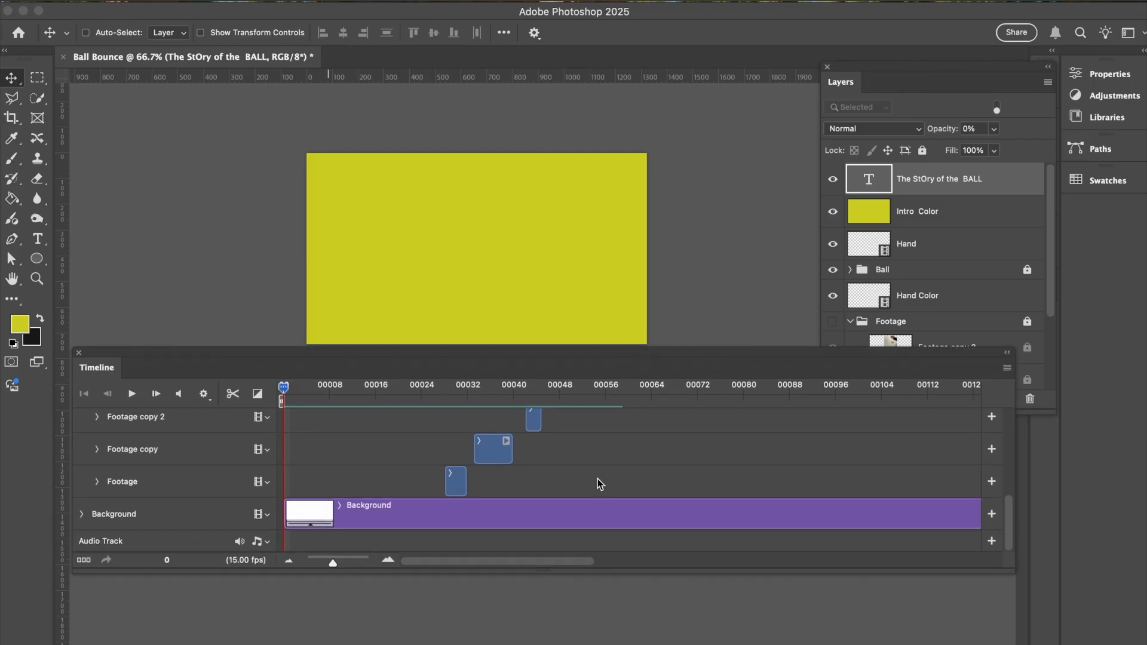
left_click_drag(568, 573, 558, 644)
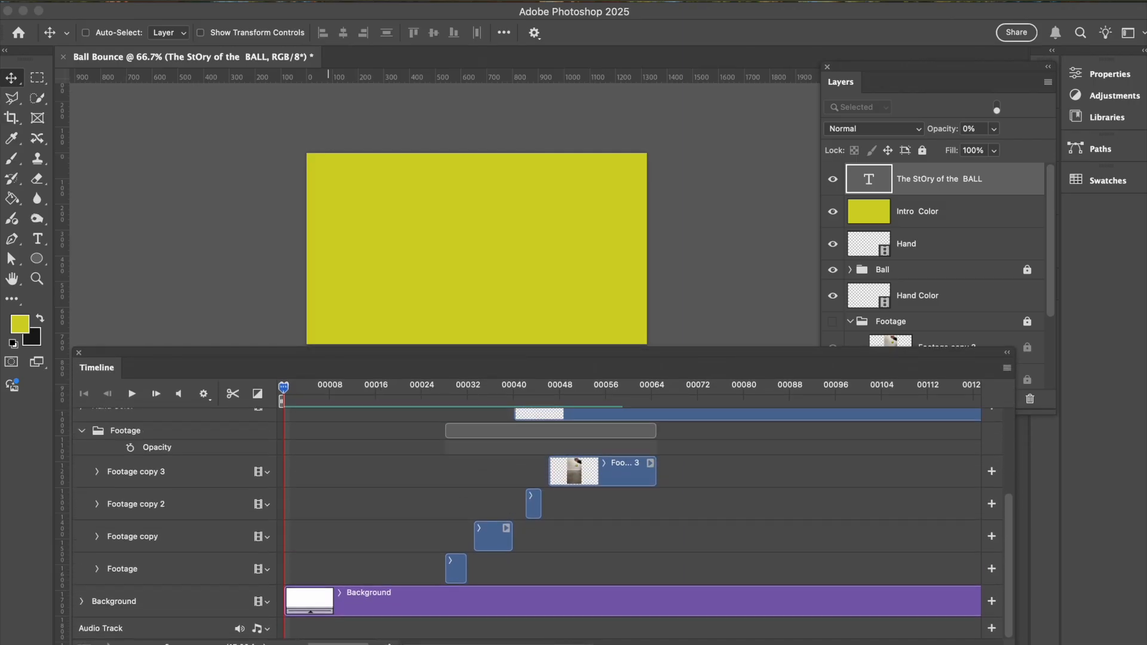
Step: Change the timeline's clip thumbnail size in the panel options
left_click(1008, 367)
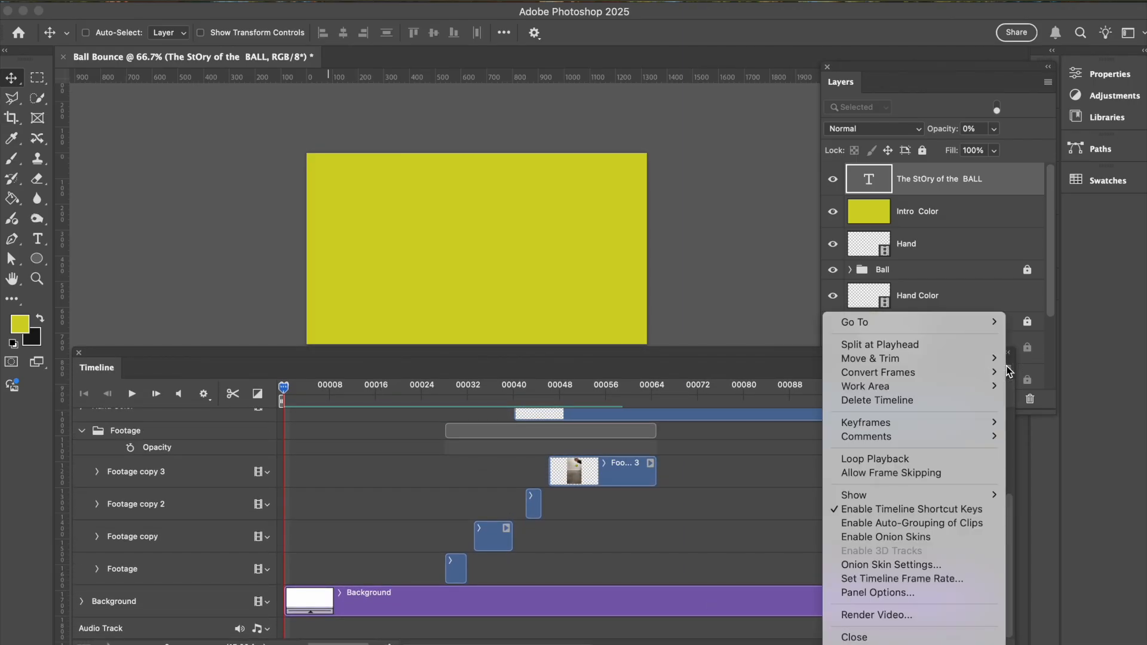
left_click(905, 593)
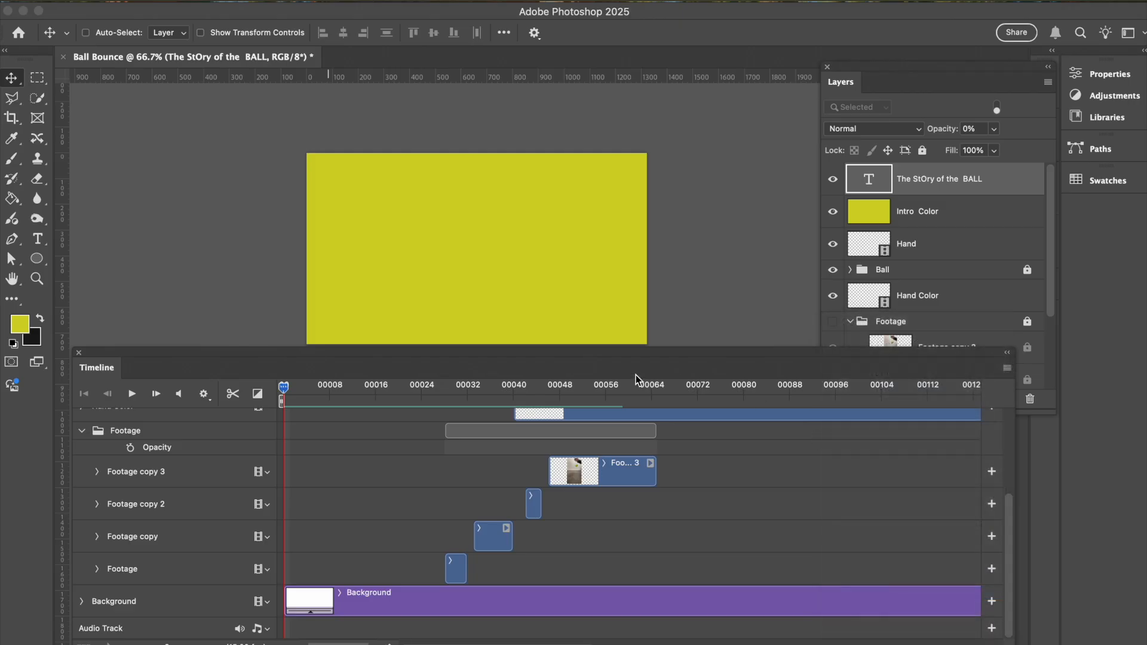
left_click(670, 292)
left_click(803, 247)
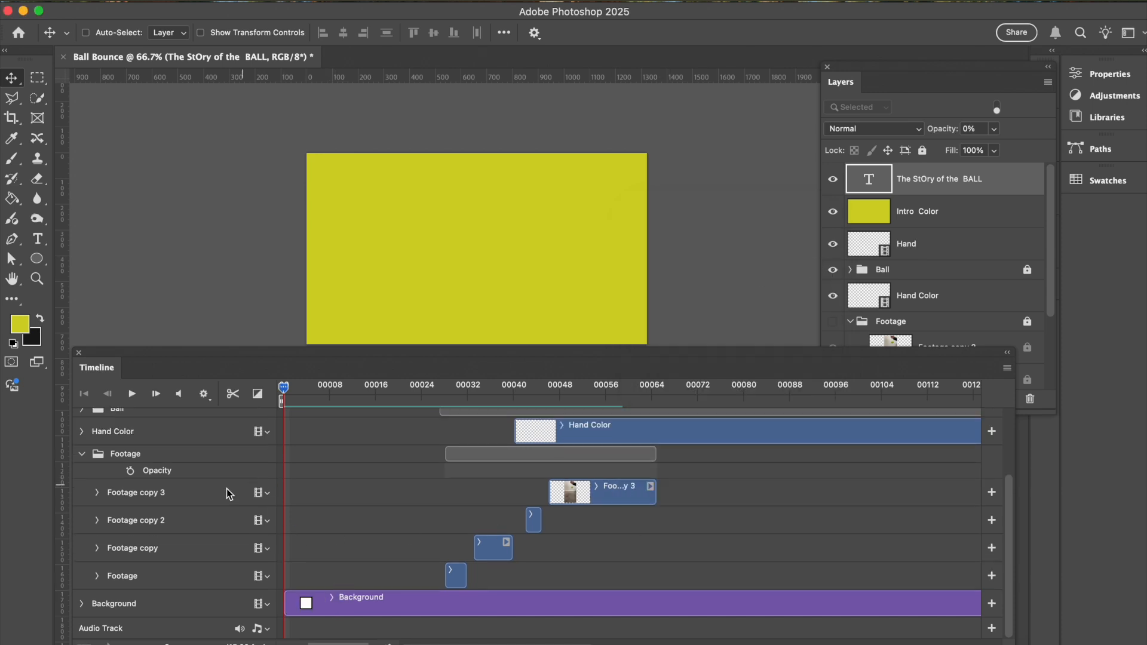
Step: Collapse the Footage group and scrub the playhead to around frame 49
left_click(88, 457)
left_click(83, 456)
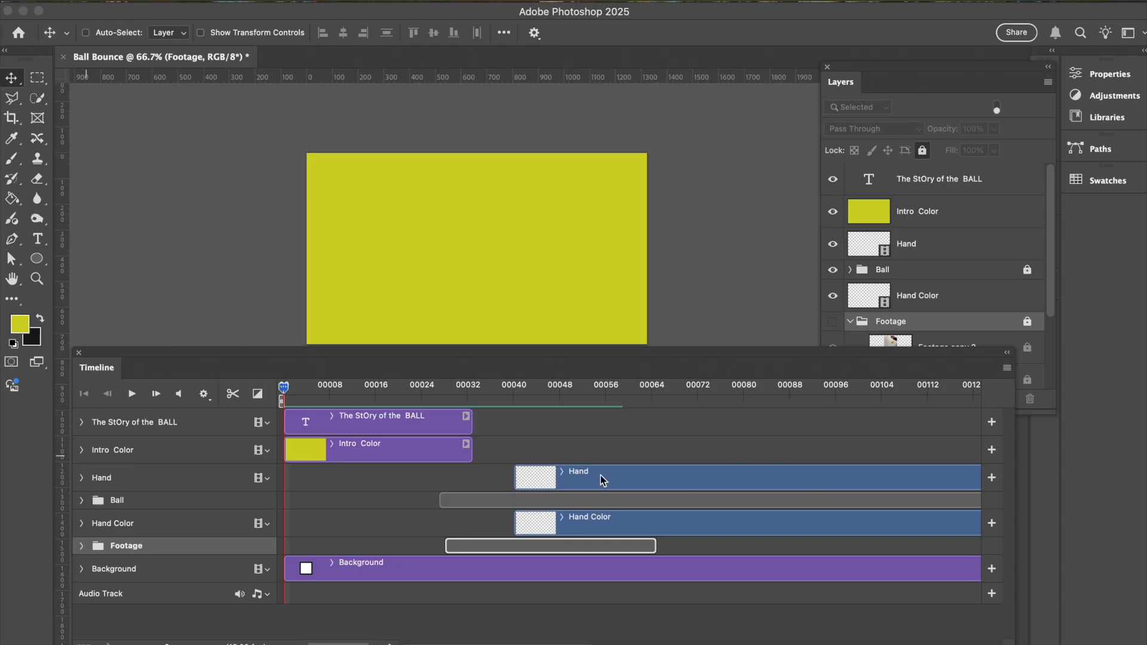
left_click_drag(285, 391, 293, 460)
left_click_drag(293, 394, 577, 384)
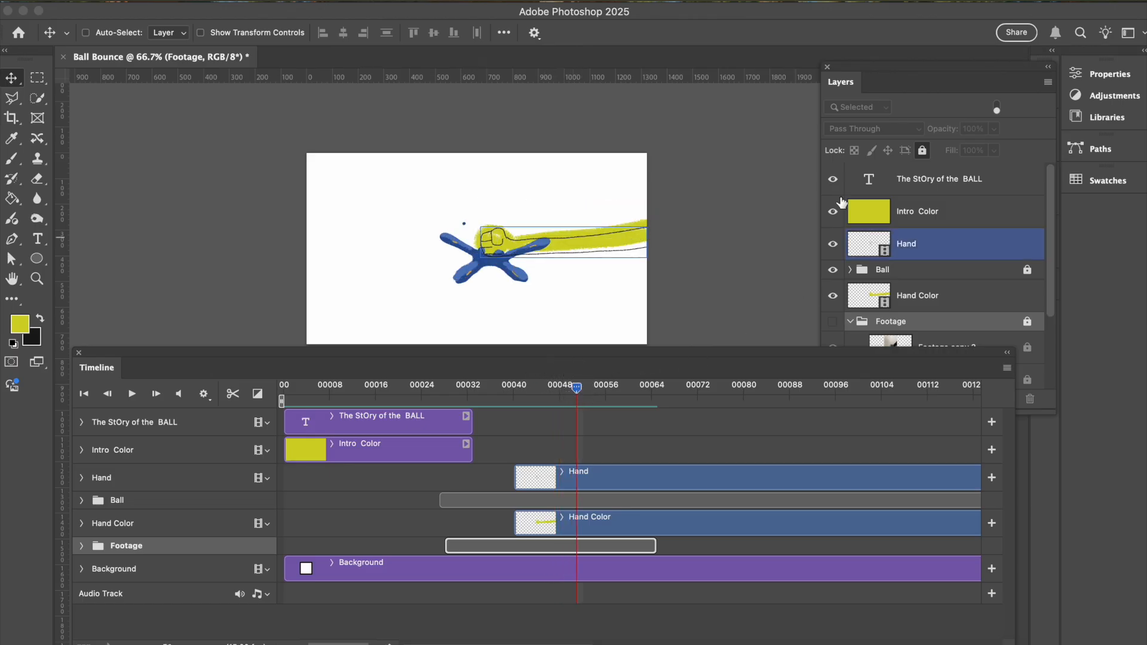